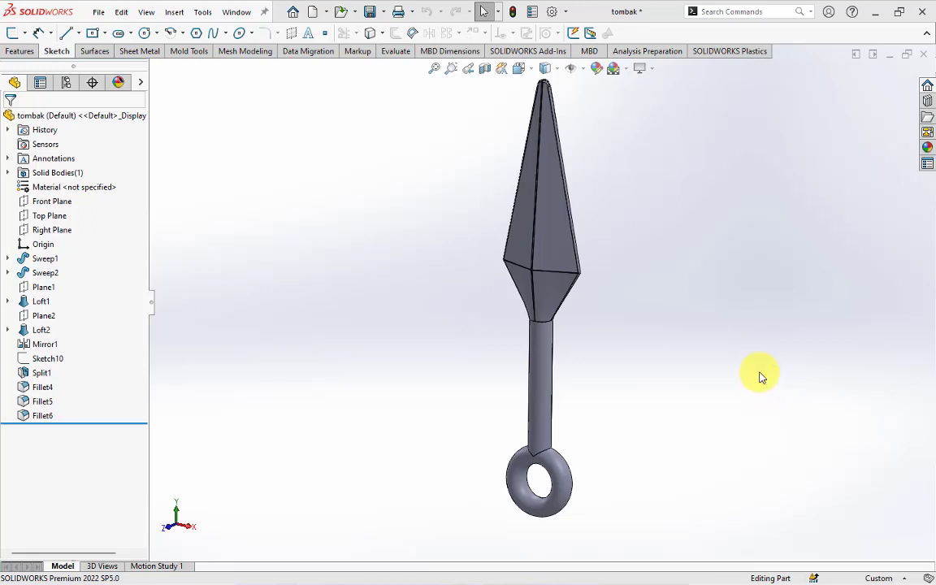
Step: Create a new blank Part document, Part1, from the New SOLIDWORKS Document dialog
{"action": "mouse_move", "coordinate": [761, 377]}
{"action": "middle_mouse_down"}
{"action": "mouse_move", "coordinate": [721, 297]}
{"action": "mouse_move", "coordinate": [710, 297]}
{"action": "middle_mouse_up"}
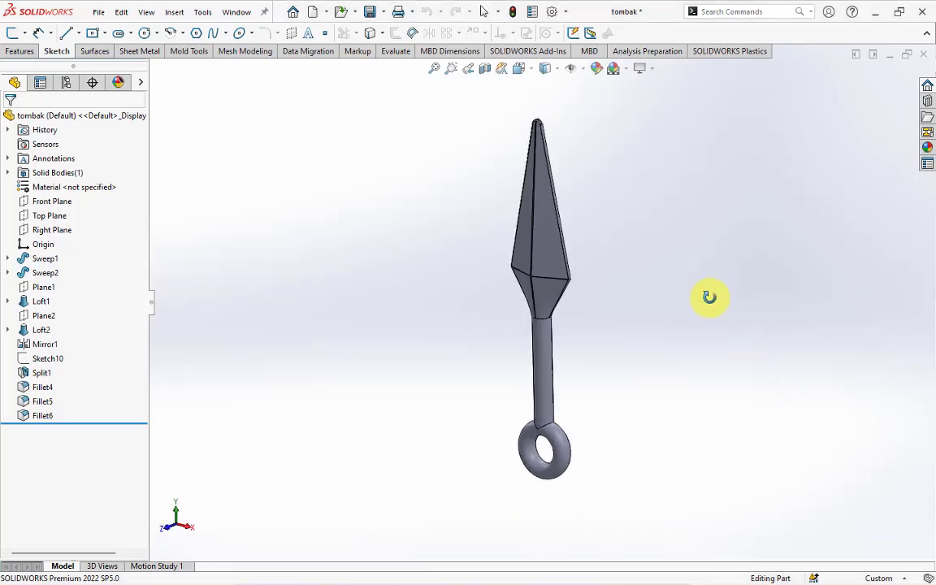
{"action": "left_click", "coordinate": [329, 13]}
{"action": "left_click", "coordinate": [340, 29]}
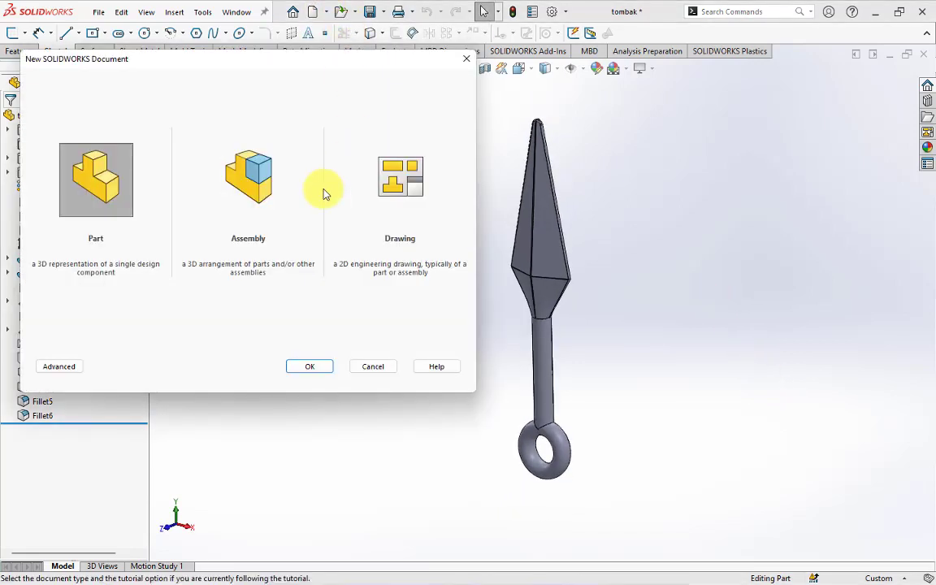
{"action": "left_click", "coordinate": [301, 369]}
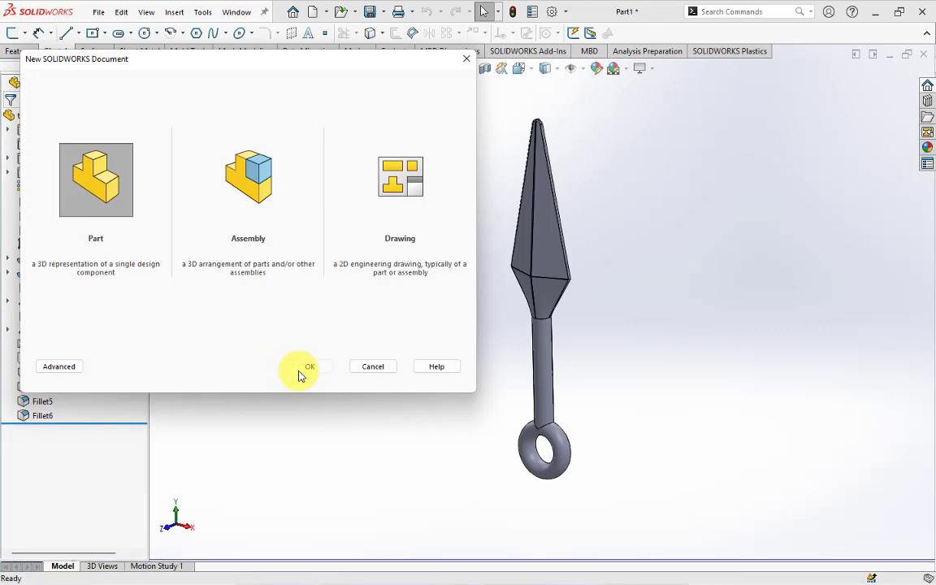
Step: Insert the open tombak kunai part into Part1
{"action": "left_click", "coordinate": [175, 12]}
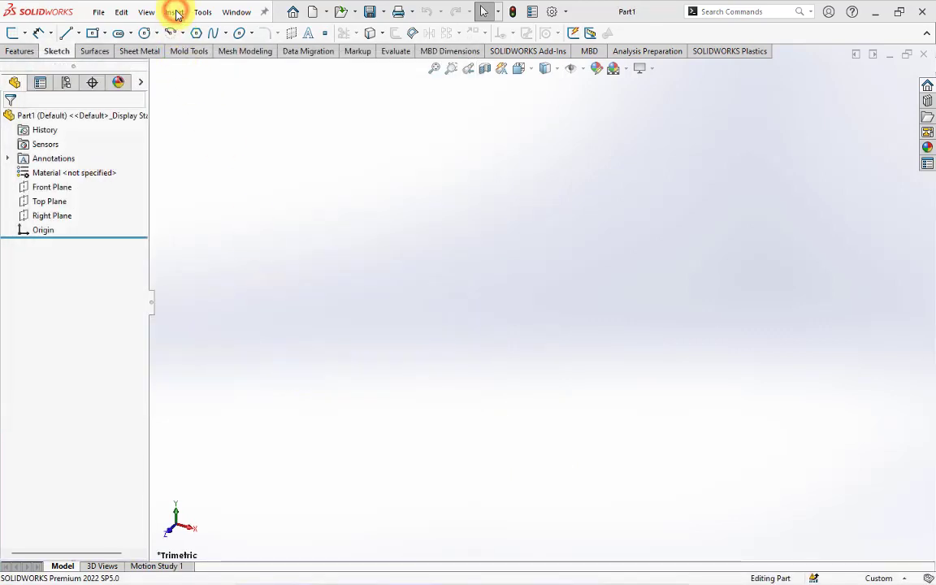
{"action": "left_click", "coordinate": [205, 344]}
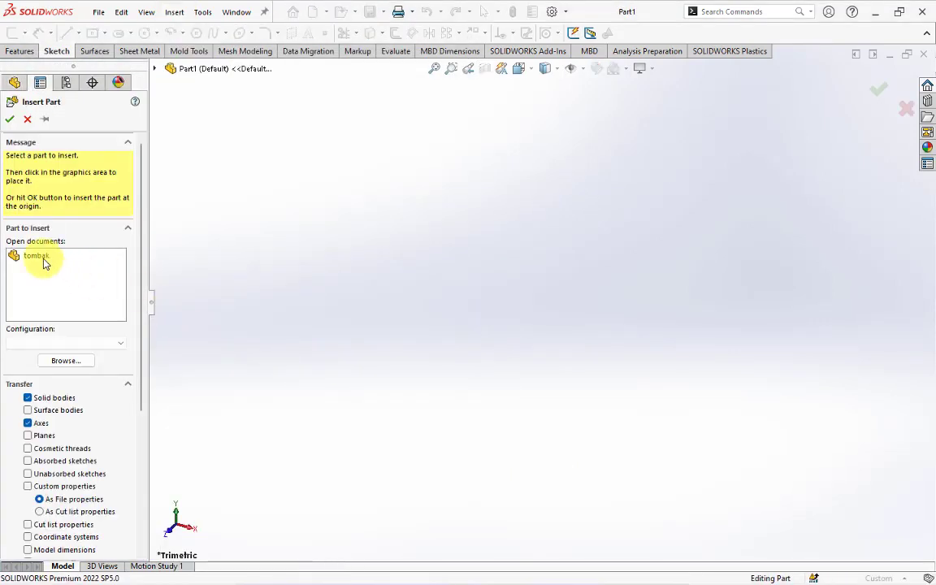
{"action": "left_click", "coordinate": [30, 257]}
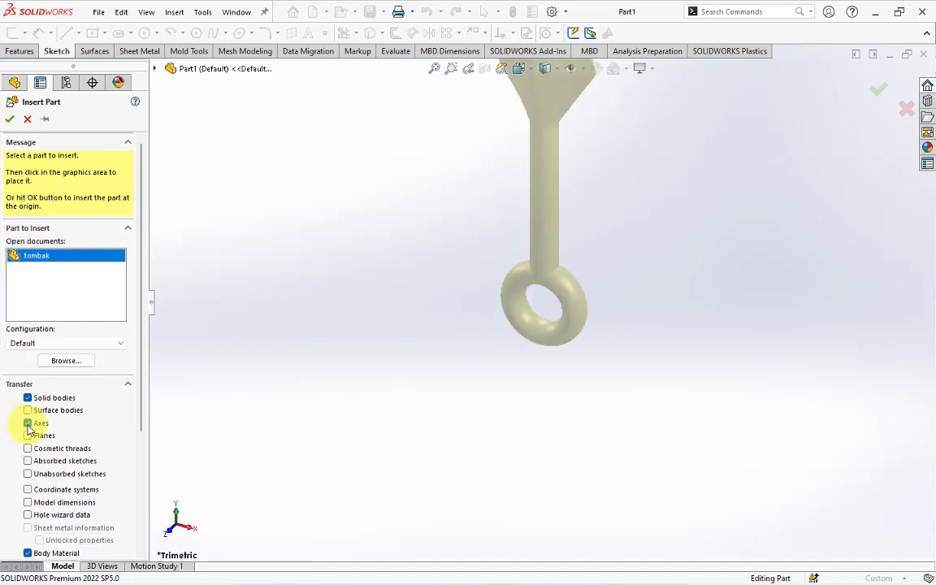
{"action": "left_click_drag", "start_coordinate": [141, 417], "coordinate": [144, 511]}
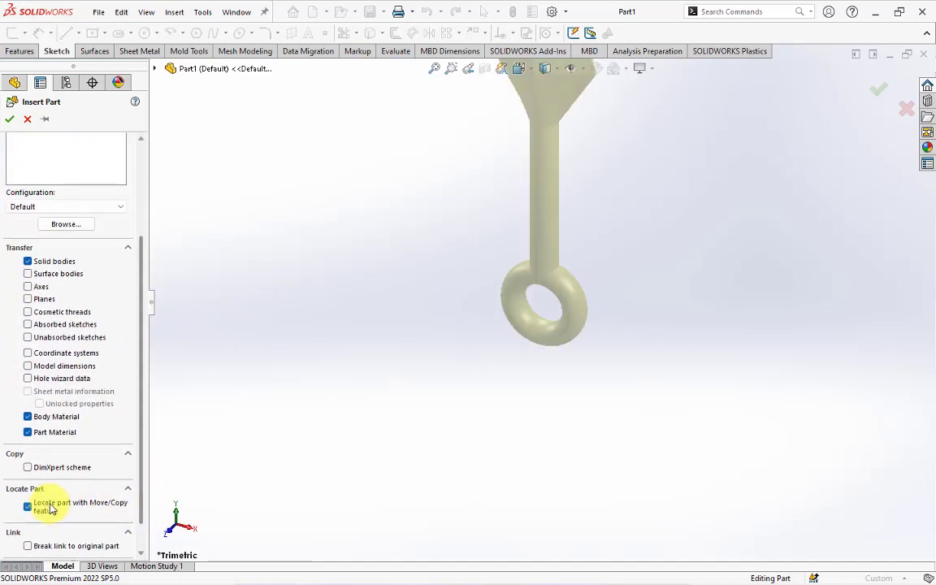
{"action": "left_click", "coordinate": [10, 121]}
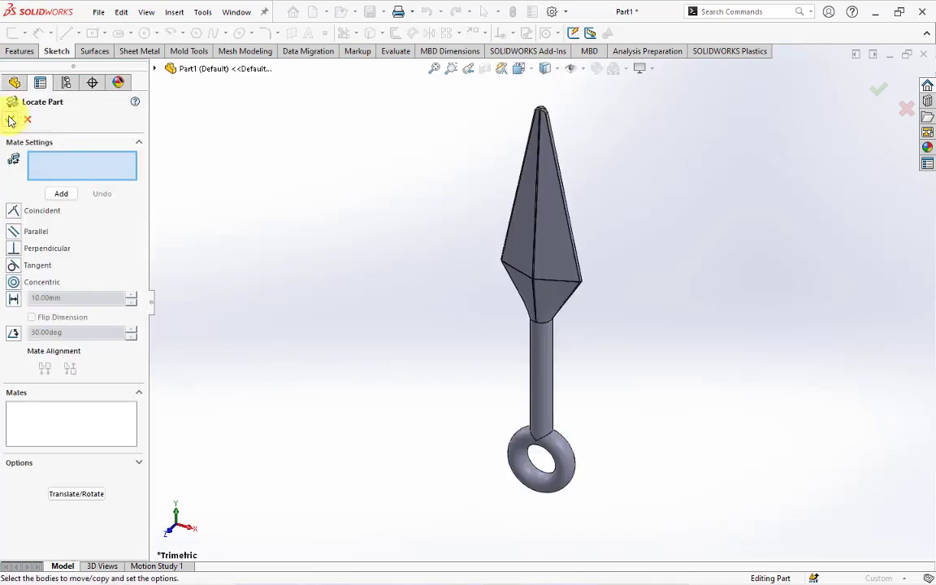
Step: Rotate the inserted tombak part 180° about the X axis and confirm its placement
{"action": "left_click", "coordinate": [86, 499]}
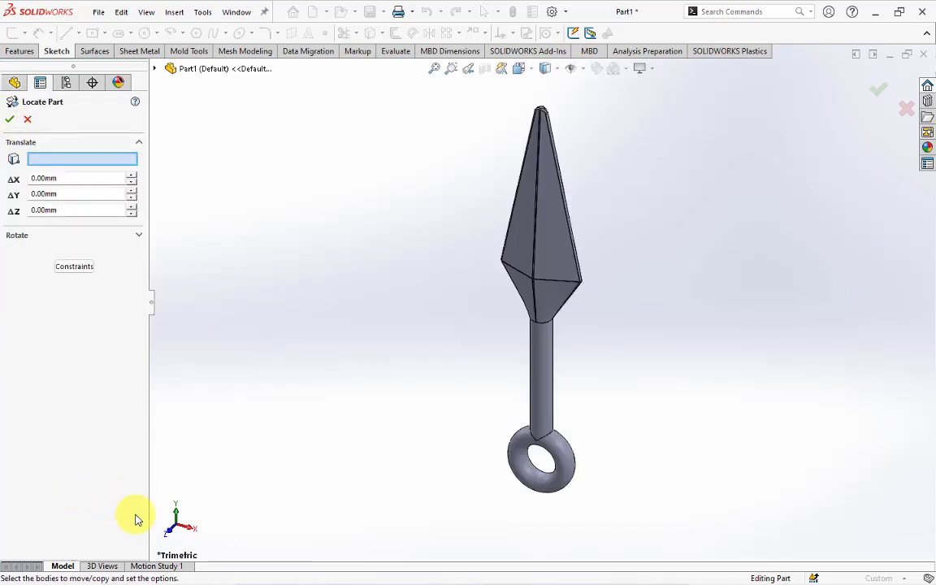
{"action": "left_click", "coordinate": [137, 237]}
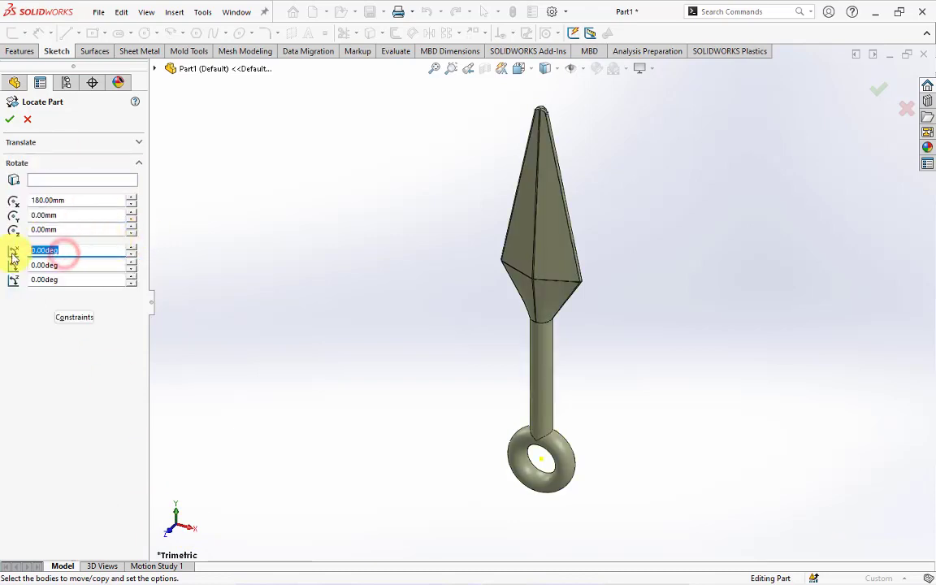
{"action": "key", "text": "Tab"}
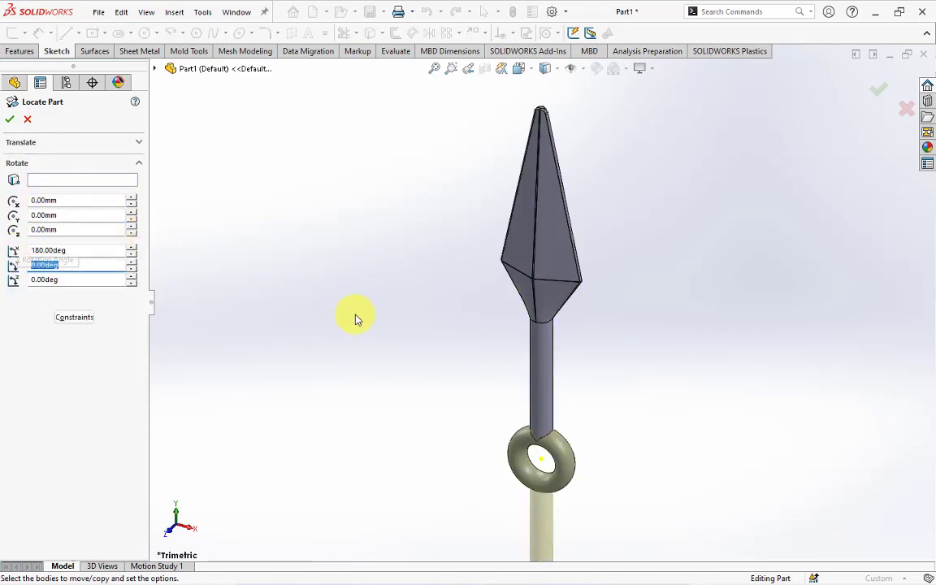
{"action": "left_click", "coordinate": [10, 120]}
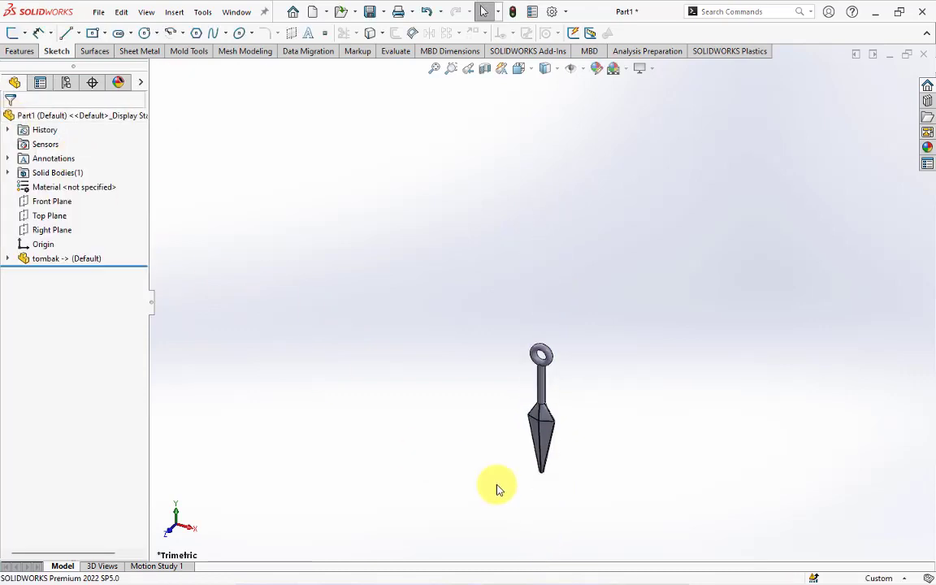
{"action": "scroll", "coordinate": [584, 455], "scroll_direction": "down", "scroll_amount": 3}
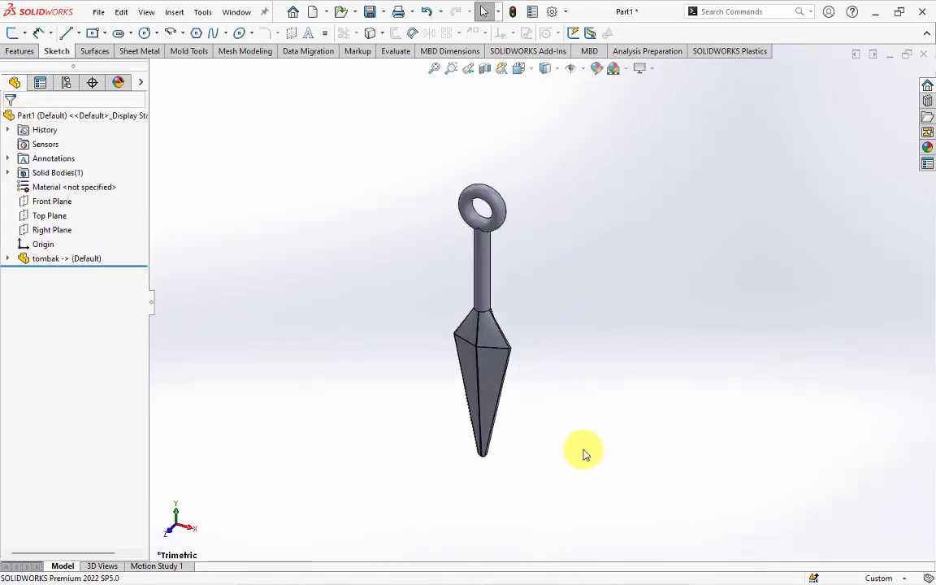
Step: Scale the tombak body uniformly by 1.016 about the origin with the Mold Tools Scale command
{"action": "left_click", "coordinate": [184, 51]}
{"action": "left_click", "coordinate": [218, 36]}
{"action": "left_click", "coordinate": [89, 171]}
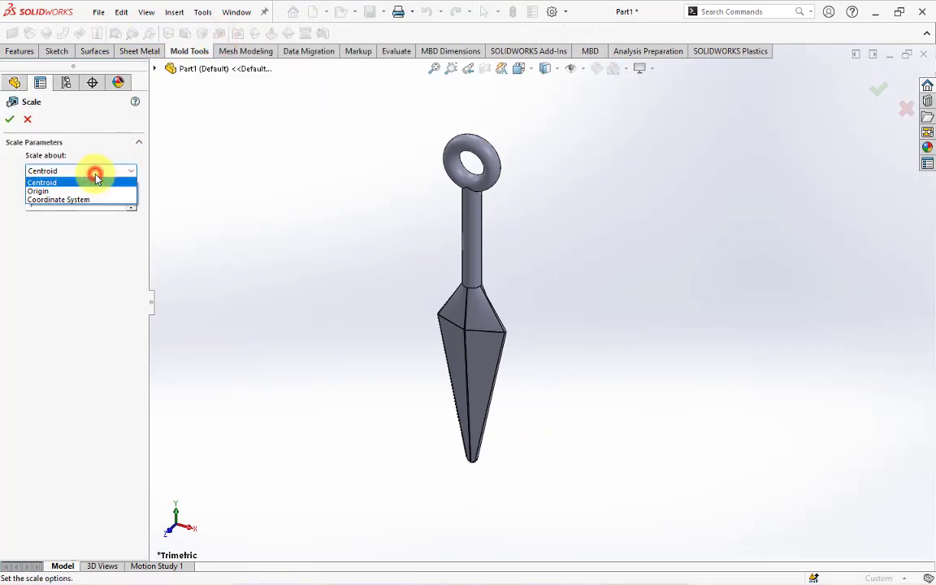
{"action": "left_click", "coordinate": [94, 191]}
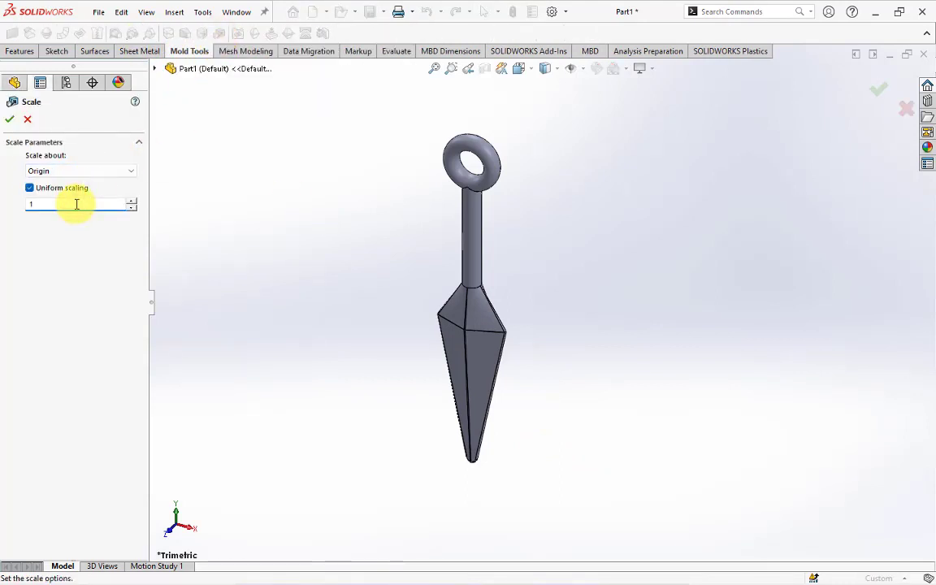
{"action": "left_click", "coordinate": [10, 121]}
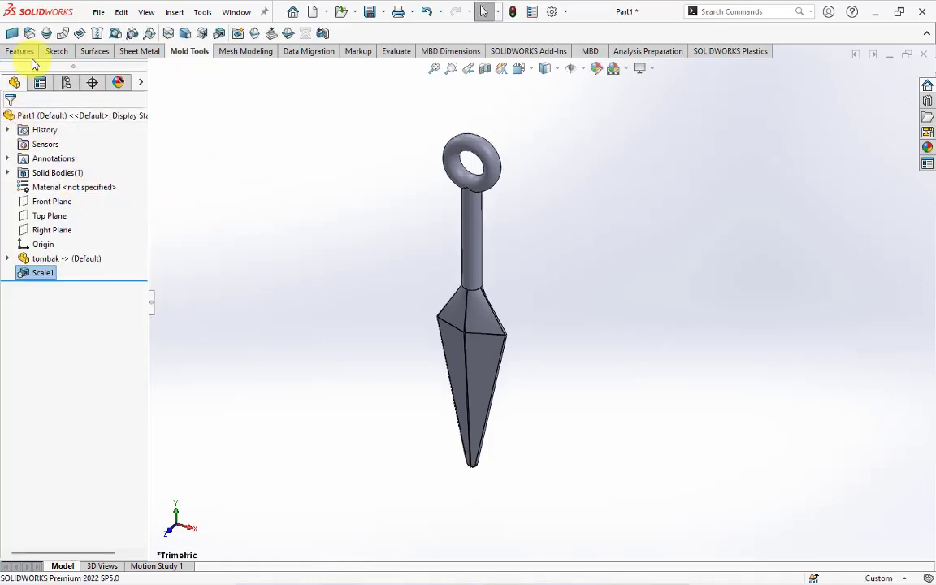
{"action": "left_click", "coordinate": [21, 51]}
Step: Copy the kunai body with a ΔX offset of -35 mm
{"action": "left_click", "coordinate": [490, 35]}
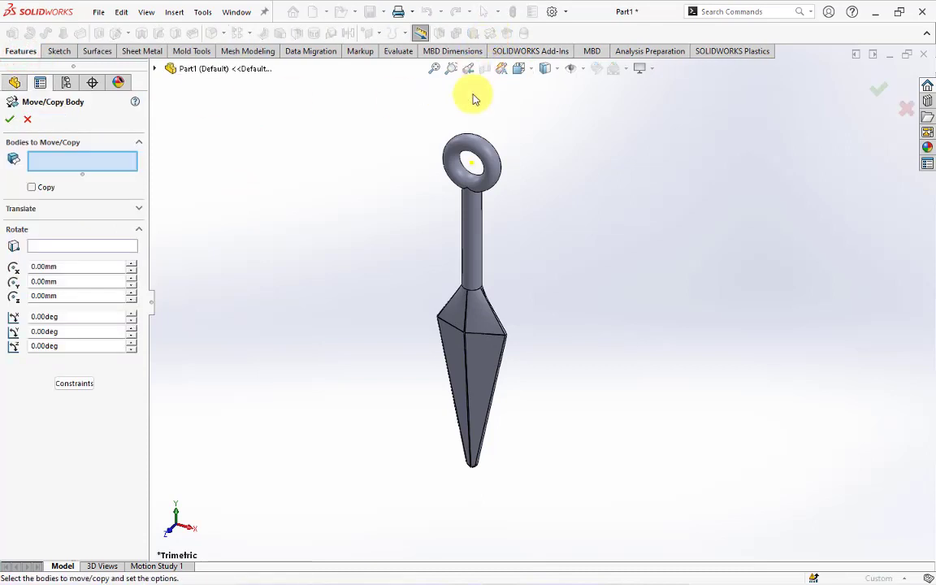
{"action": "left_click", "coordinate": [491, 158]}
{"action": "left_click", "coordinate": [32, 188]}
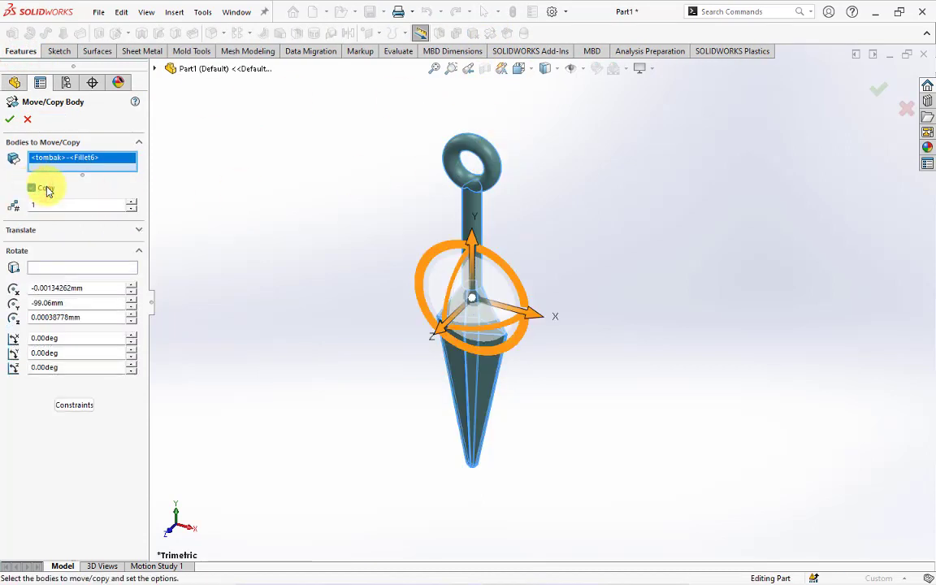
{"action": "left_click", "coordinate": [139, 233]}
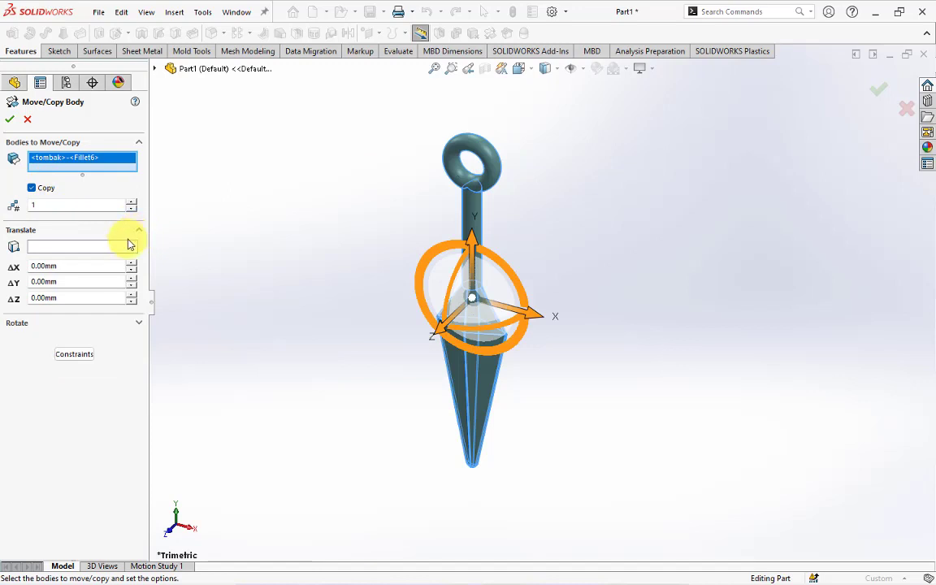
{"action": "type", "text": "-35"}
{"action": "key", "text": "Return"}
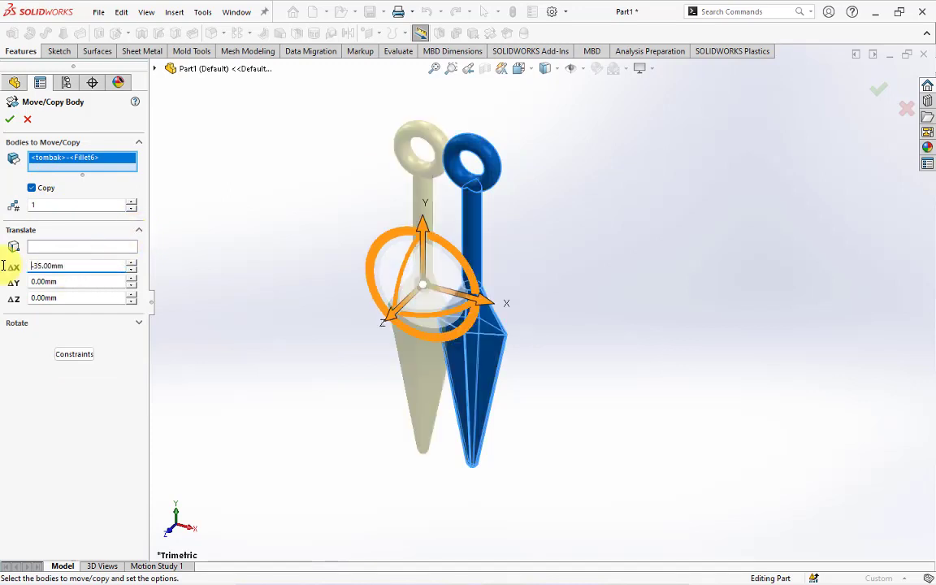
{"action": "left_click", "coordinate": [10, 121]}
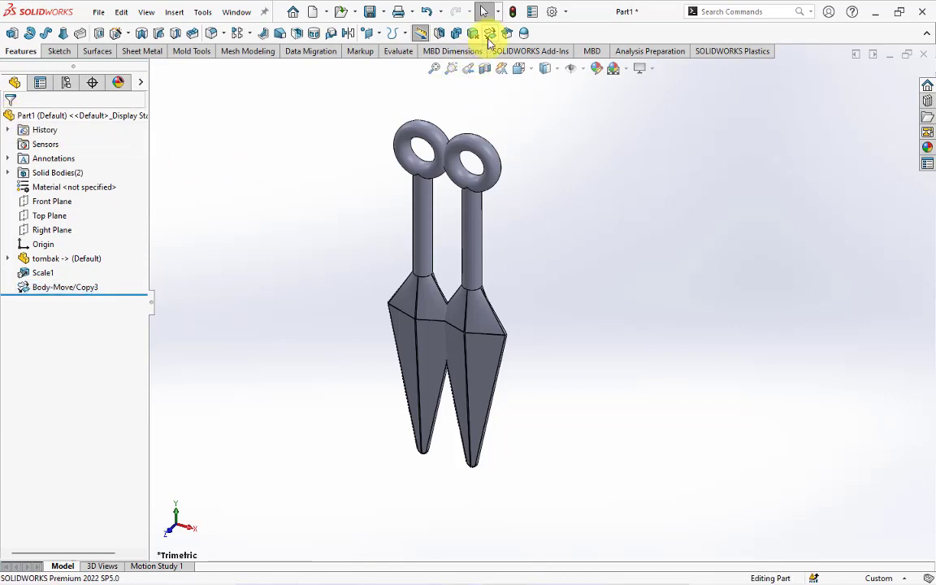
Step: Move the original kunai body 35 mm along X without copying
{"action": "left_click", "coordinate": [490, 34]}
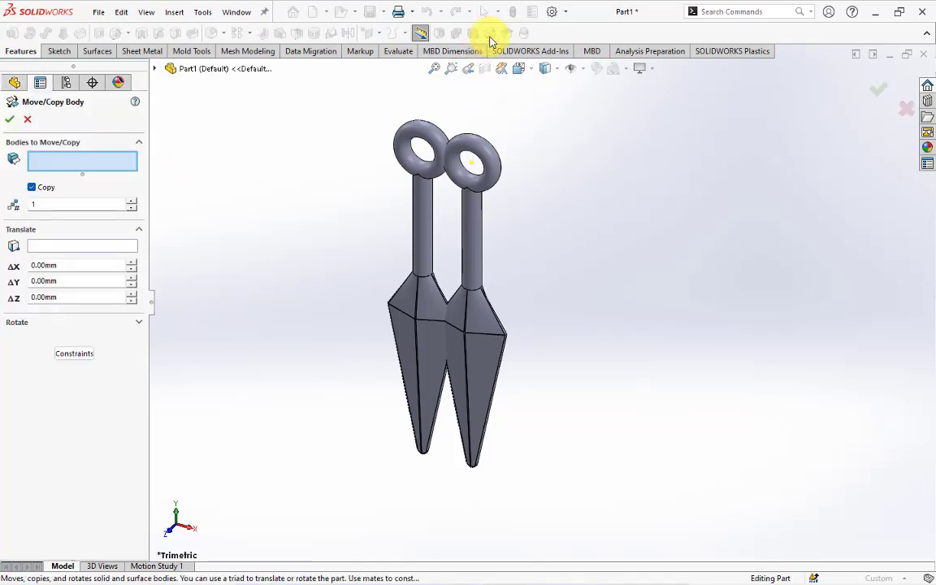
{"action": "left_click", "coordinate": [488, 167]}
{"action": "left_click", "coordinate": [32, 187]}
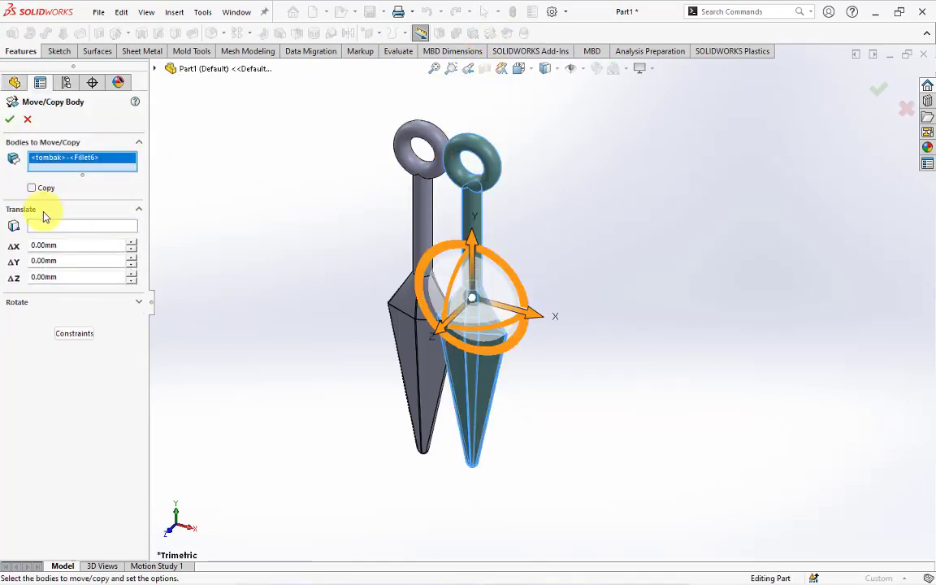
{"action": "left_click", "coordinate": [78, 245]}
{"action": "type", "text": "35"}
{"action": "key", "text": "Tab"}
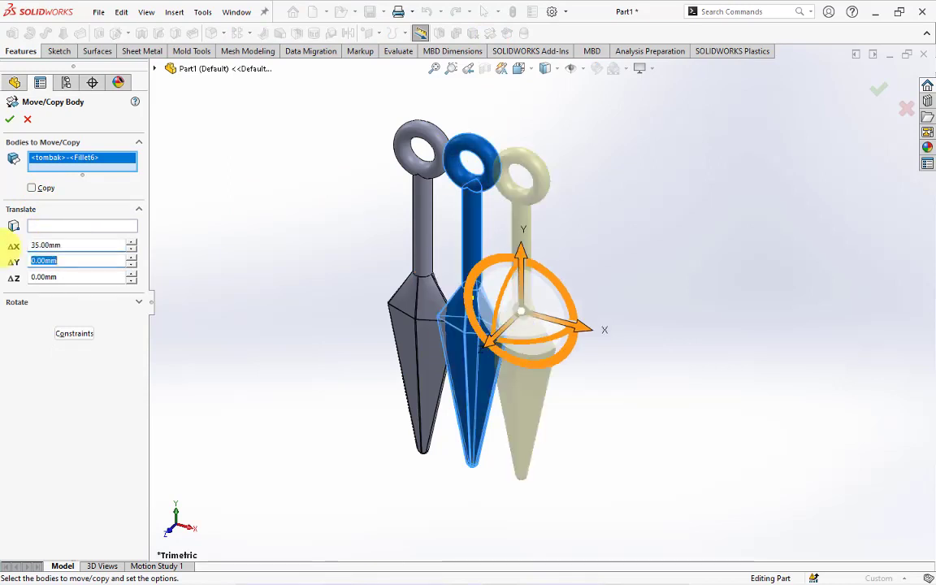
{"action": "left_click", "coordinate": [10, 120]}
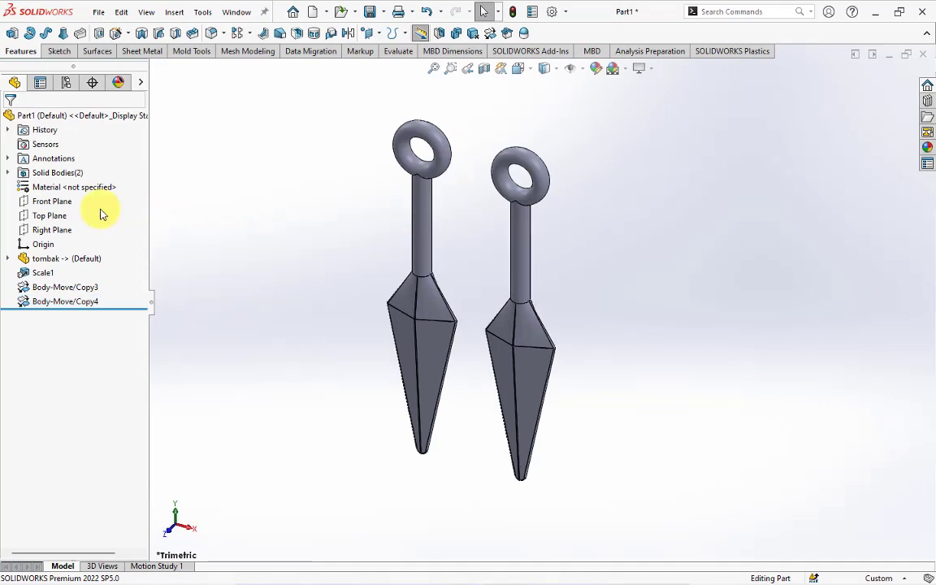
Step: Sketch a vertical centerline from the origin below the kunai on the Front Plane
{"action": "left_click", "coordinate": [51, 201]}
{"action": "left_click", "coordinate": [62, 183]}
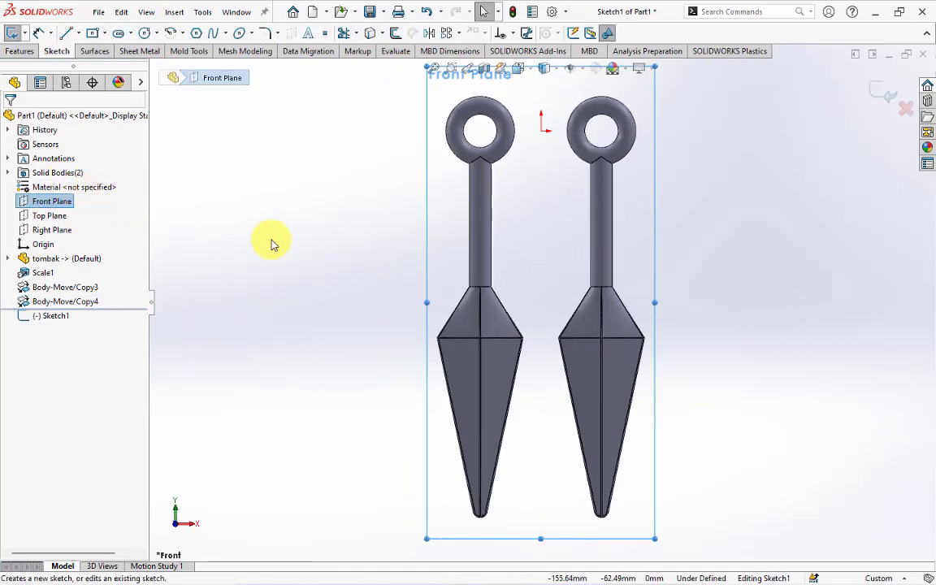
{"action": "left_click", "coordinate": [77, 37]}
{"action": "left_click", "coordinate": [97, 65]}
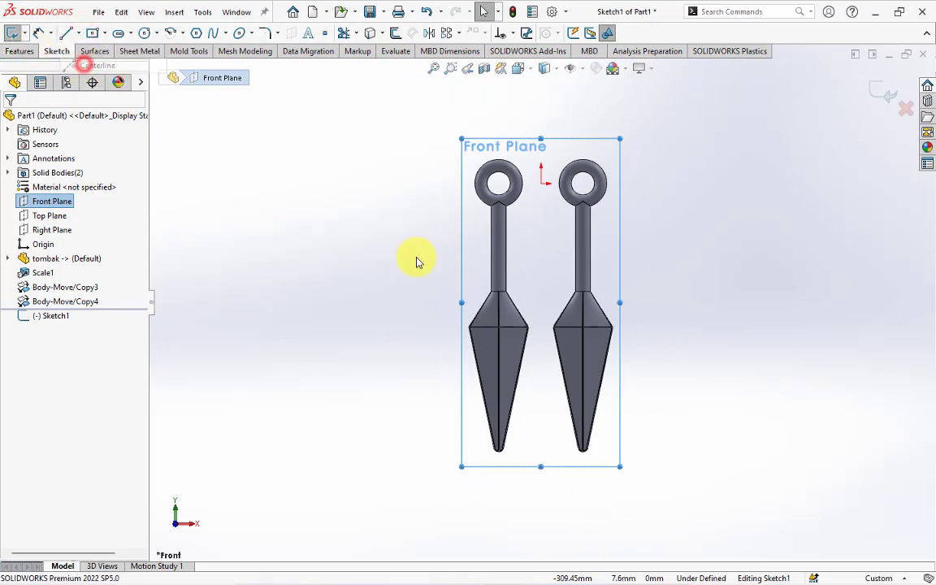
{"action": "left_click", "coordinate": [541, 184]}
{"action": "left_click", "coordinate": [542, 503]}
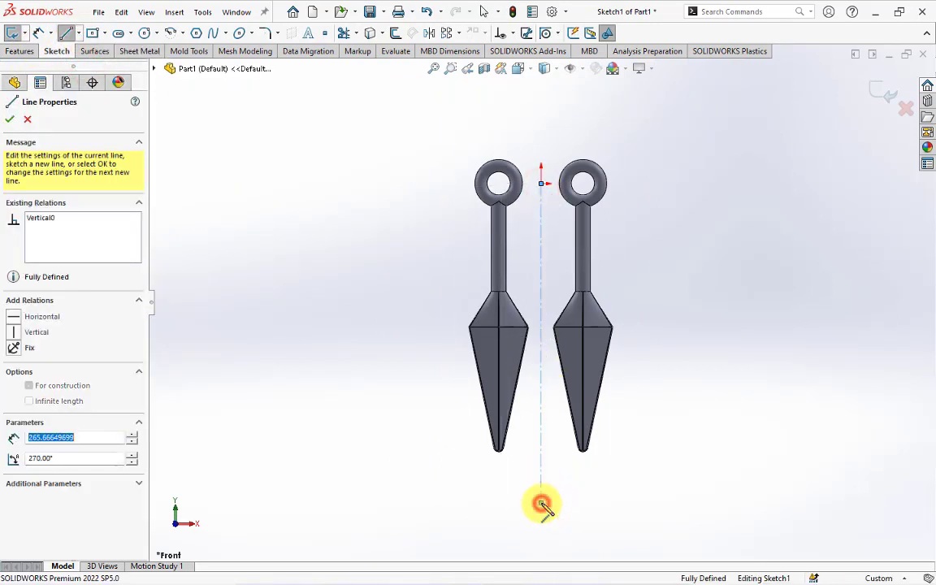
{"action": "right_click", "coordinate": [541, 505]}
{"action": "left_click", "coordinate": [579, 432]}
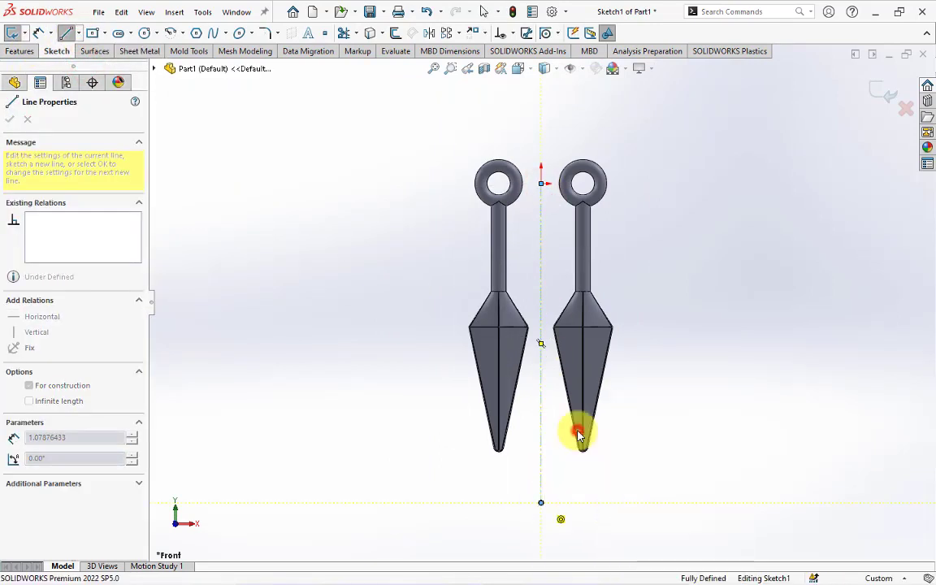
Step: Draw a center rectangle centred on the centerline enclosing both kunai
{"action": "left_click", "coordinate": [92, 35]}
{"action": "left_click", "coordinate": [541, 330]}
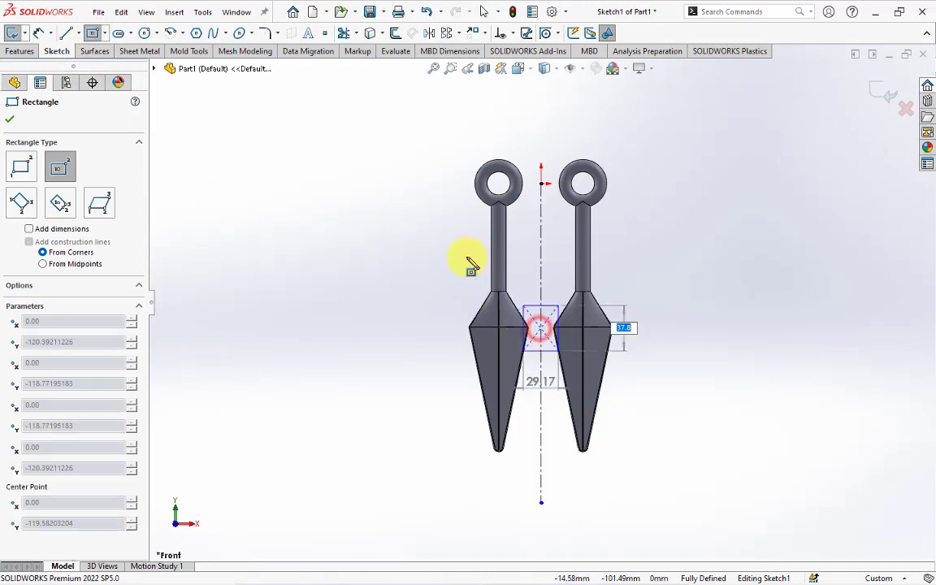
{"action": "left_click", "coordinate": [419, 138]}
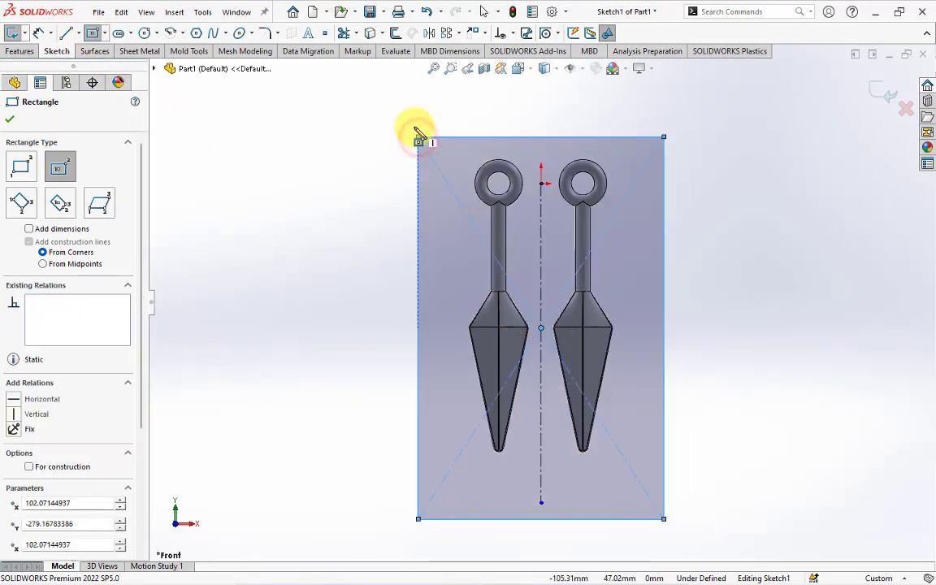
{"action": "left_click", "coordinate": [38, 35]}
{"action": "left_click", "coordinate": [499, 138]}
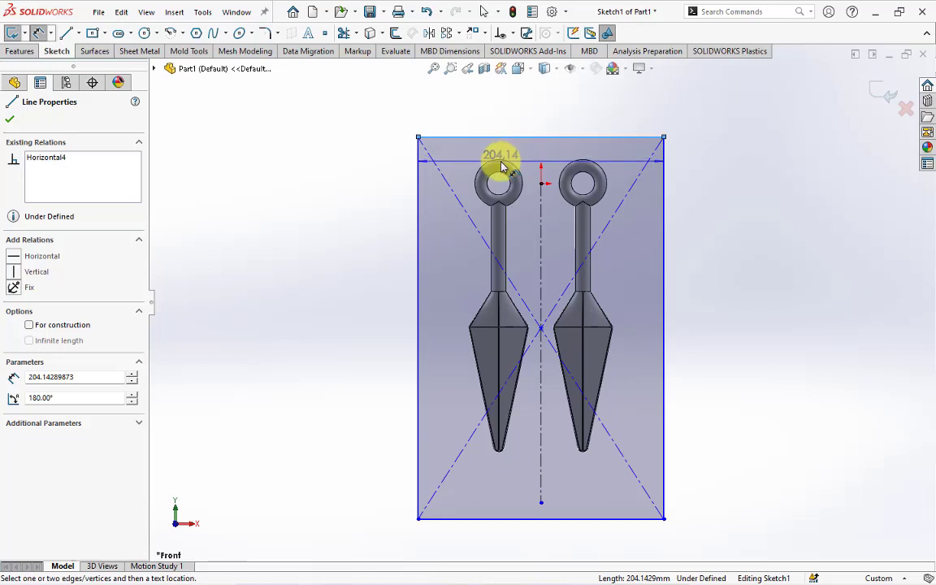
Step: Dimension the top edge 40 mm from the upper ring, using the Min arc condition
{"action": "left_click", "coordinate": [500, 163]}
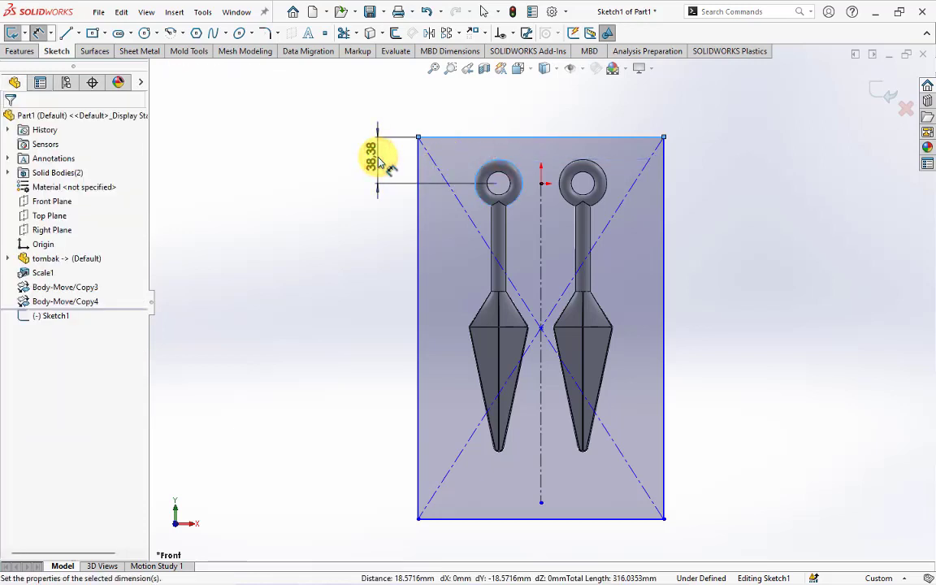
{"action": "left_click", "coordinate": [389, 165]}
{"action": "left_click", "coordinate": [320, 137]}
{"action": "left_click", "coordinate": [40, 144]}
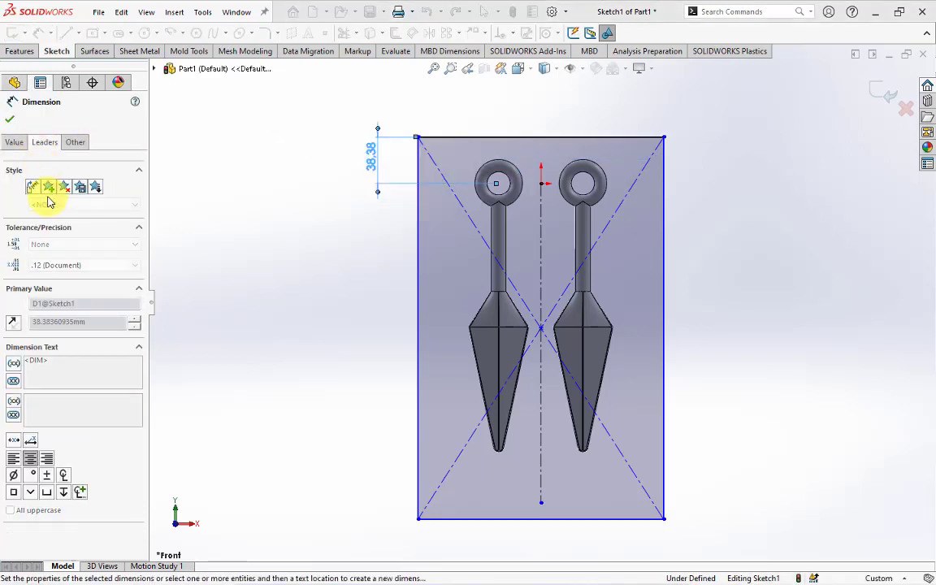
{"action": "left_click", "coordinate": [63, 496]}
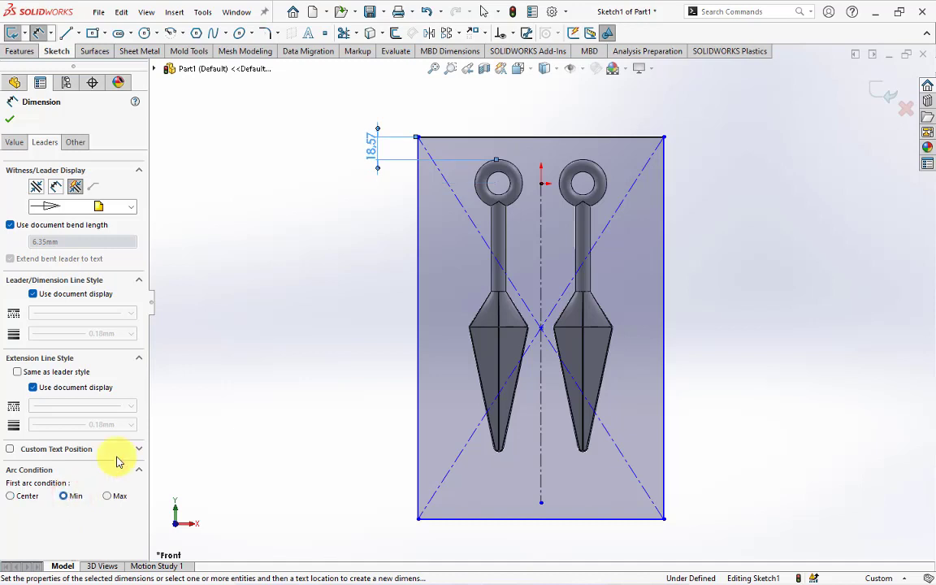
{"action": "left_click", "coordinate": [376, 151]}
{"action": "type", "text": "40"}
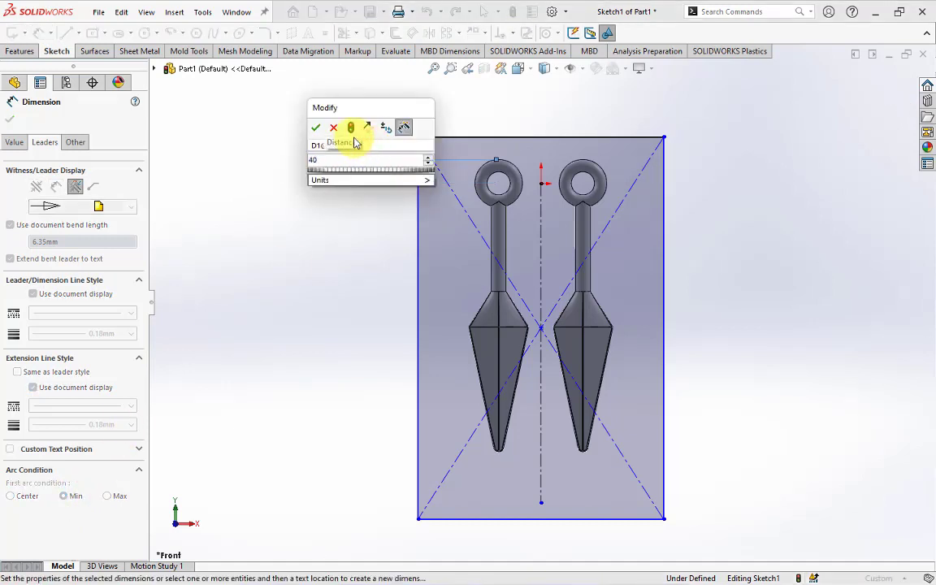
{"action": "left_click", "coordinate": [315, 127]}
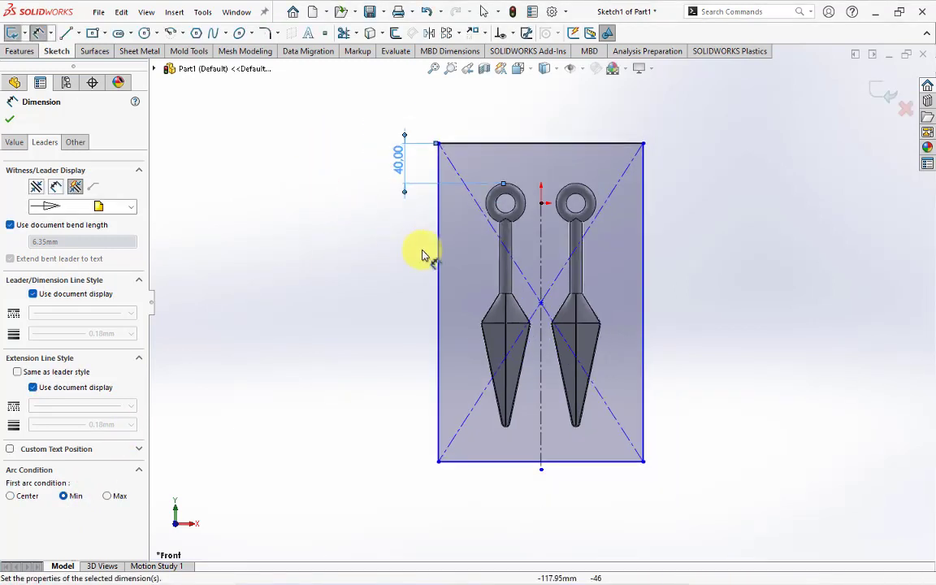
Step: Dimension the rectangle 310 mm tall and 200 mm wide
{"action": "left_click", "coordinate": [439, 263]}
{"action": "left_click", "coordinate": [375, 295]}
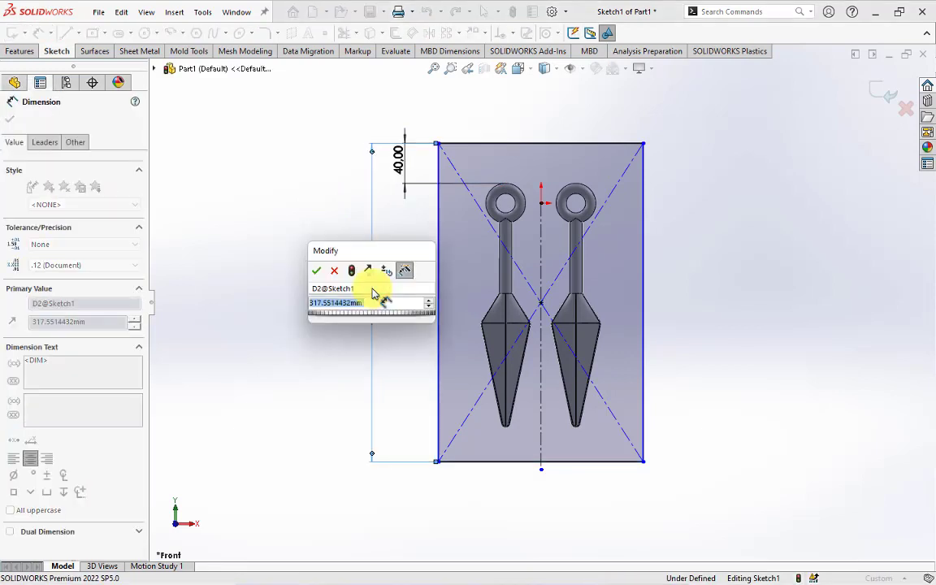
{"action": "left_click", "coordinate": [317, 270]}
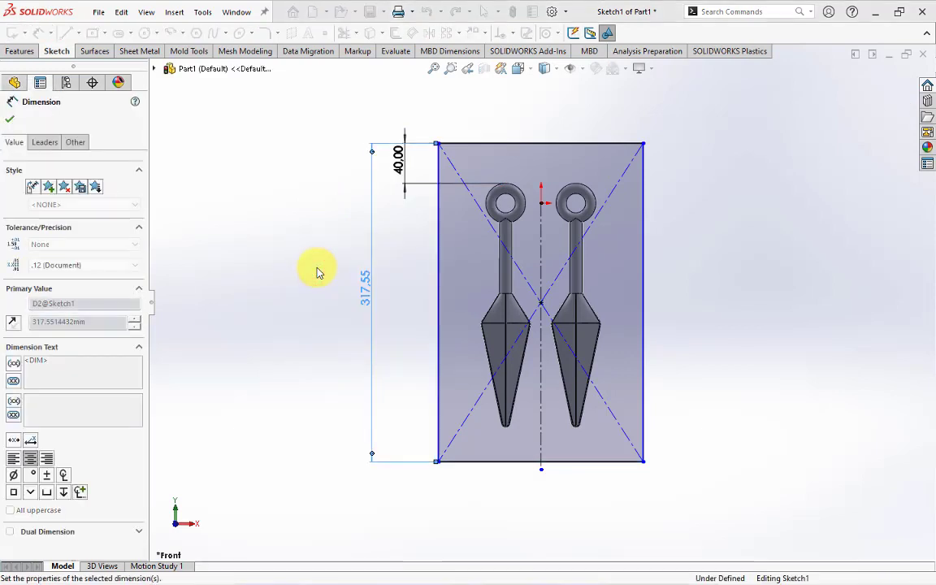
{"action": "left_click", "coordinate": [560, 144]}
{"action": "left_click", "coordinate": [538, 118]}
{"action": "type", "text": "1"}
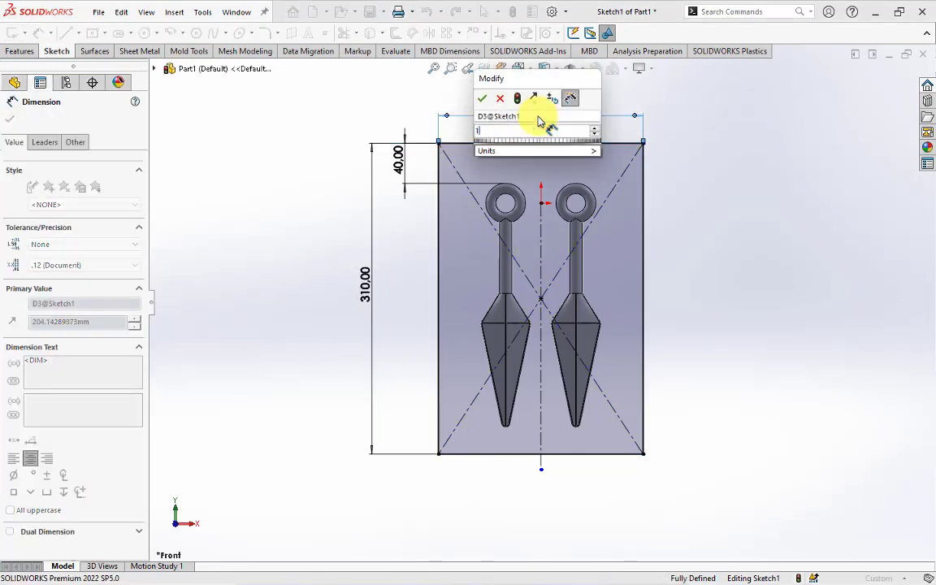
{"action": "key", "text": "BackSpace"}
{"action": "type", "text": "200"}
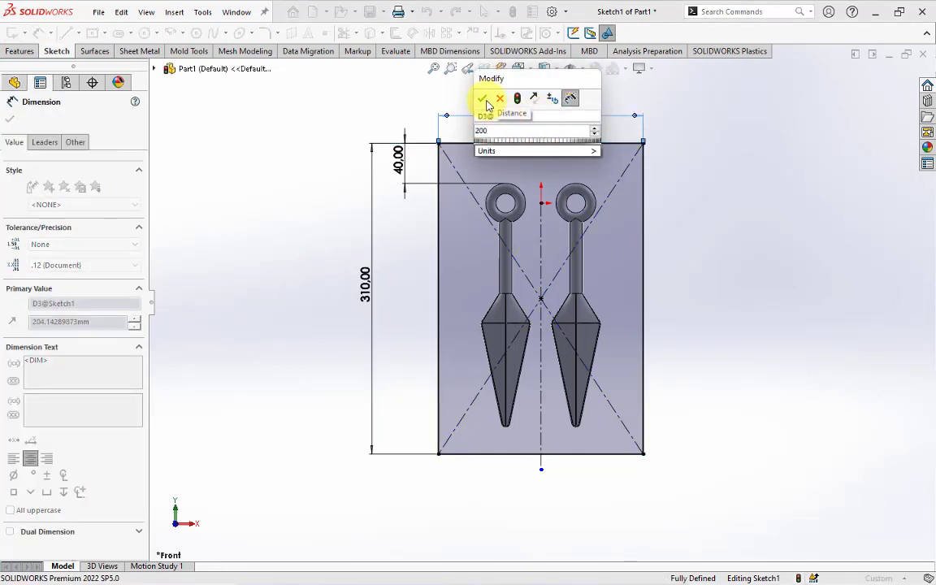
{"action": "left_click", "coordinate": [482, 98]}
{"action": "mouse_move", "coordinate": [476, 178]}
{"action": "middle_mouse_down"}
{"action": "mouse_move", "coordinate": [428, 217]}
{"action": "mouse_move", "coordinate": [382, 208]}
{"action": "middle_mouse_up"}
{"action": "left_click", "coordinate": [10, 119]}
Step: Extrude Sketch1 40 mm in the reverse direction as a separate, unmerged block body
{"action": "left_click", "coordinate": [18, 50]}
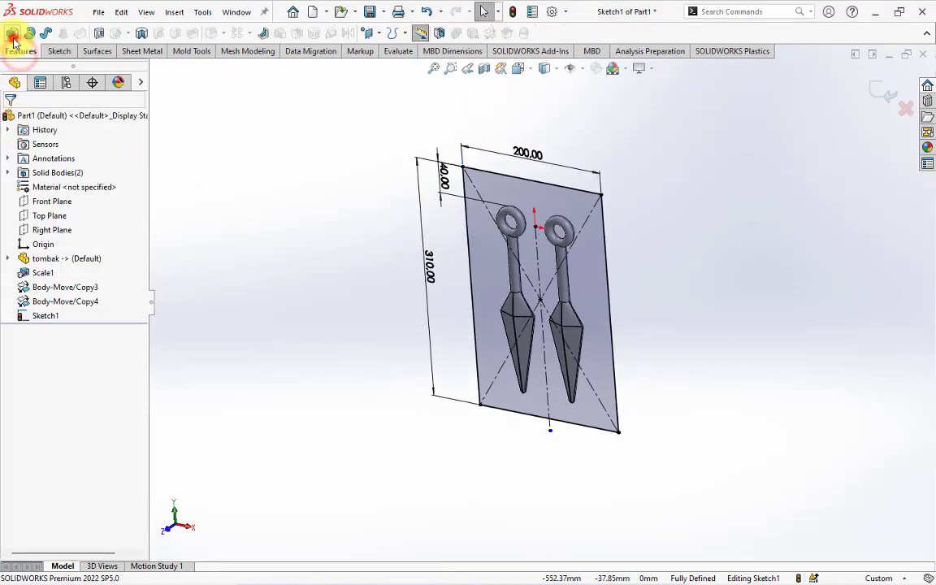
{"action": "left_click", "coordinate": [12, 34]}
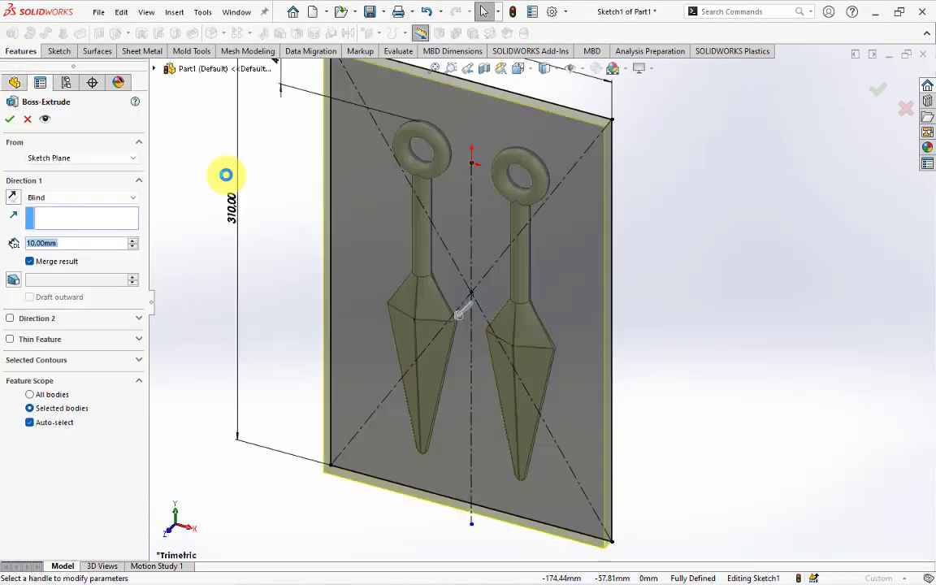
{"action": "type", "text": "40"}
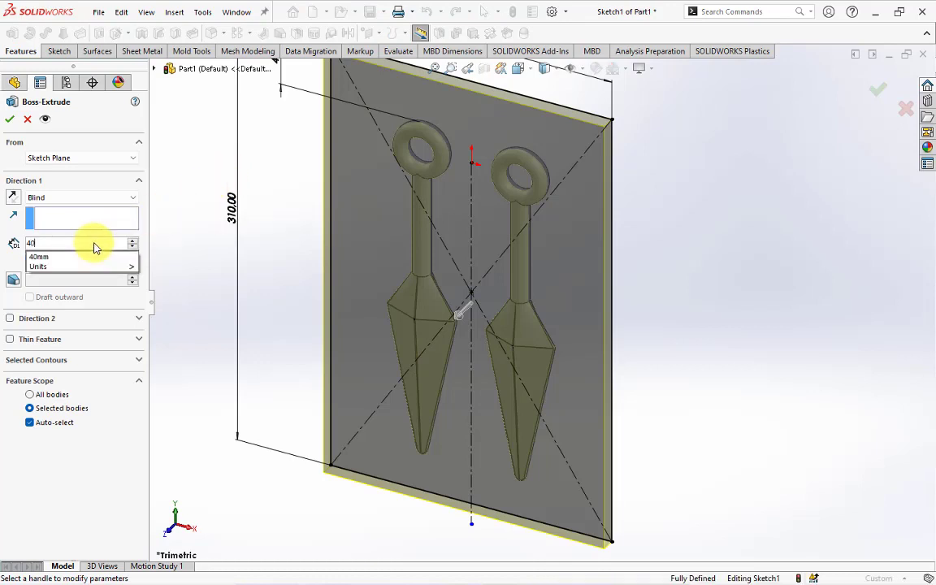
{"action": "key", "text": "Return"}
{"action": "left_click", "coordinate": [13, 198]}
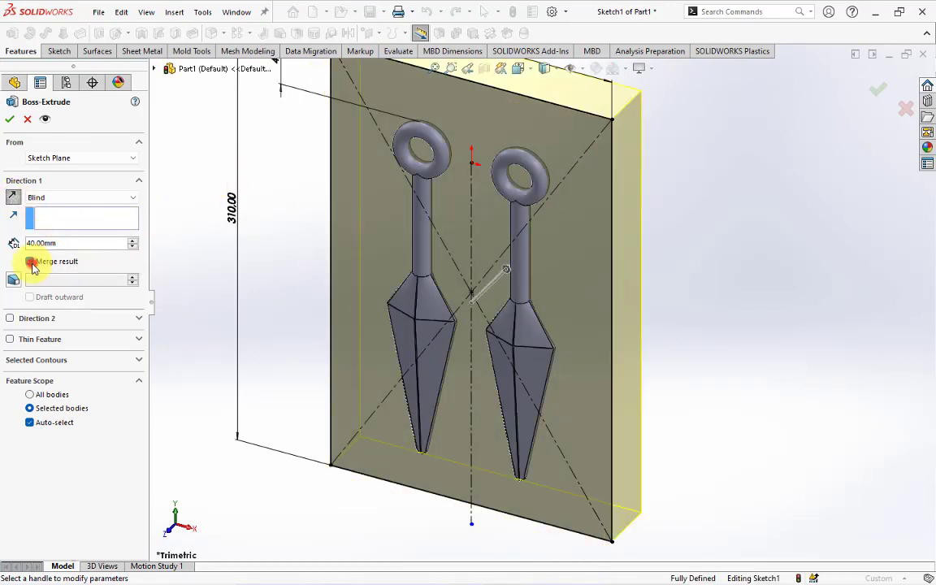
{"action": "left_click", "coordinate": [29, 261]}
{"action": "left_click", "coordinate": [13, 118]}
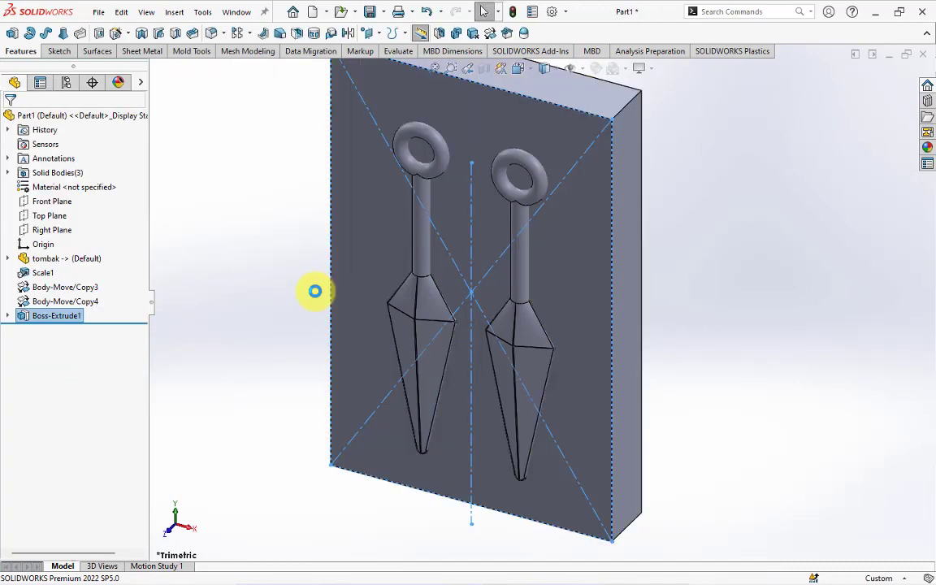
{"action": "left_click", "coordinate": [272, 274]}
Step: Use Combine Subtract to remove both kunai bodies from the Boss-Extrude1 block
{"action": "left_click", "coordinate": [440, 33]}
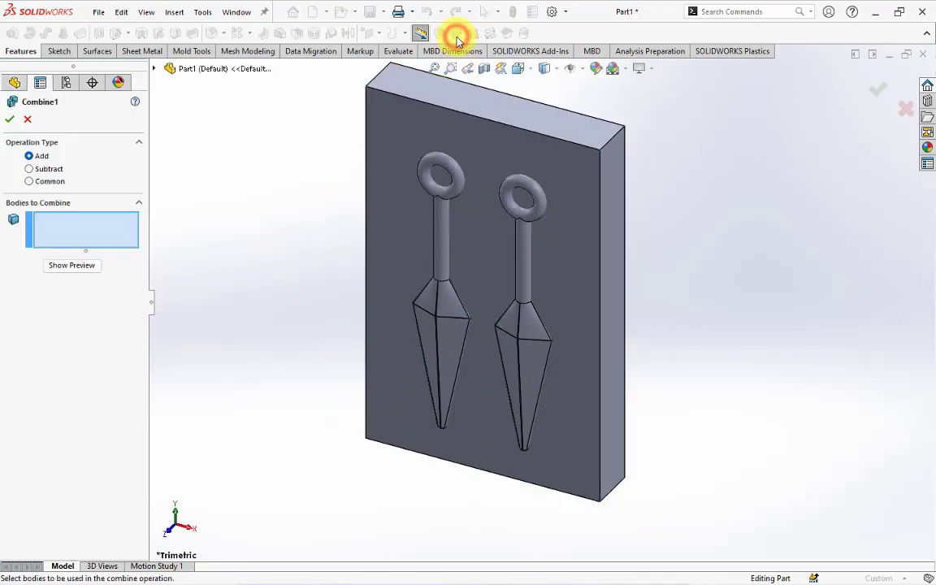
{"action": "left_click", "coordinate": [49, 168]}
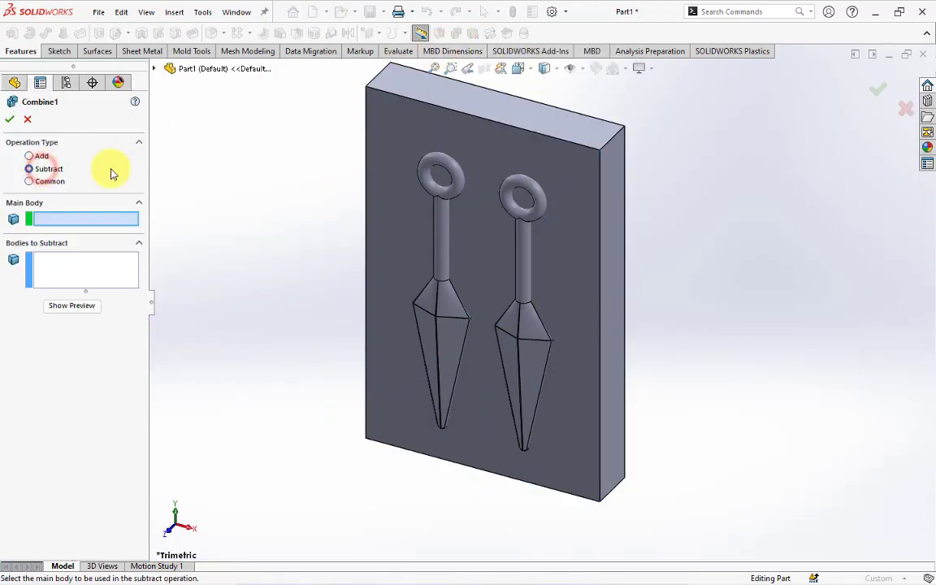
{"action": "left_click", "coordinate": [397, 136]}
{"action": "left_click", "coordinate": [94, 278]}
{"action": "left_click", "coordinate": [445, 320]}
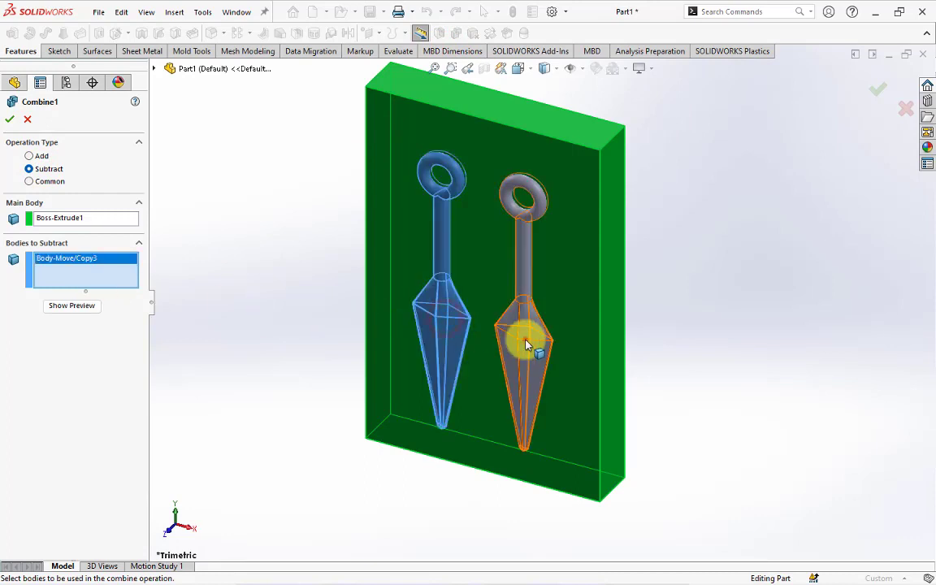
{"action": "left_click", "coordinate": [523, 340]}
{"action": "left_click", "coordinate": [65, 308]}
{"action": "left_click", "coordinate": [10, 119]}
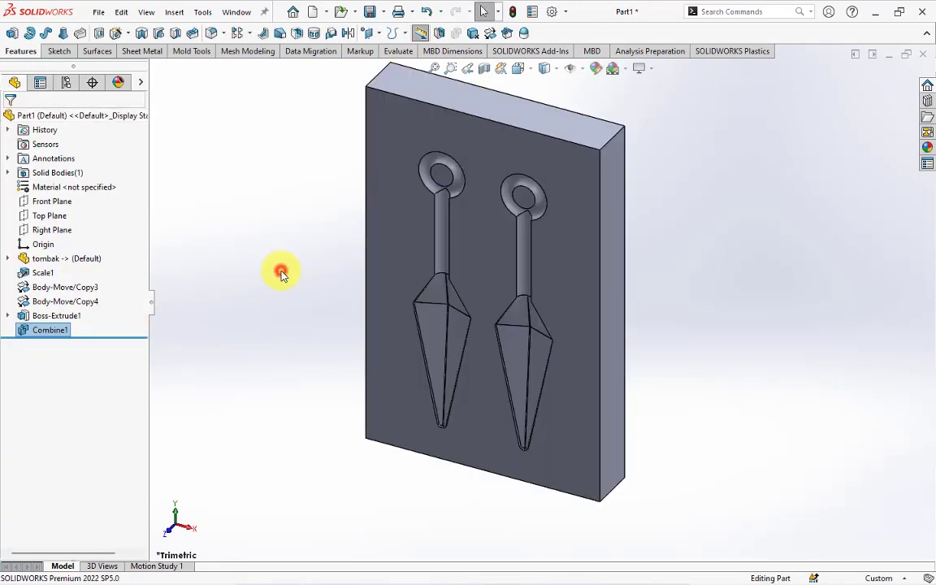
Step: Start a new sketch on the block's front face
{"action": "left_click", "coordinate": [280, 274]}
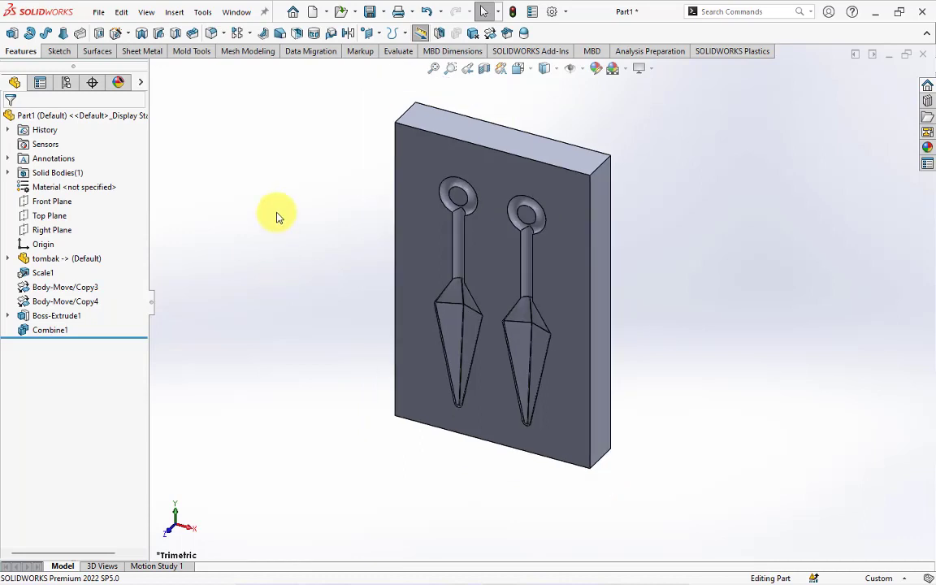
{"action": "left_click", "coordinate": [567, 270]}
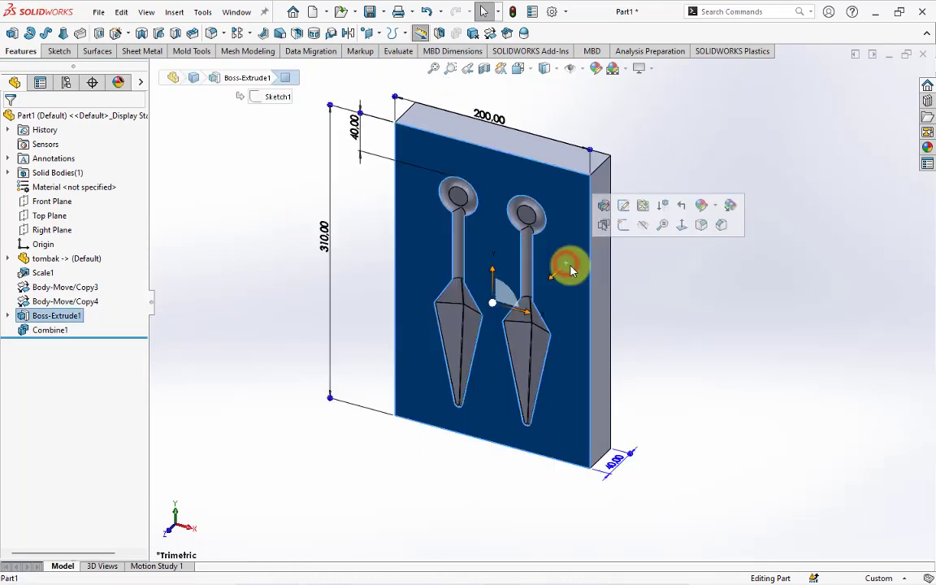
{"action": "left_click", "coordinate": [617, 226]}
{"action": "left_click", "coordinate": [747, 275]}
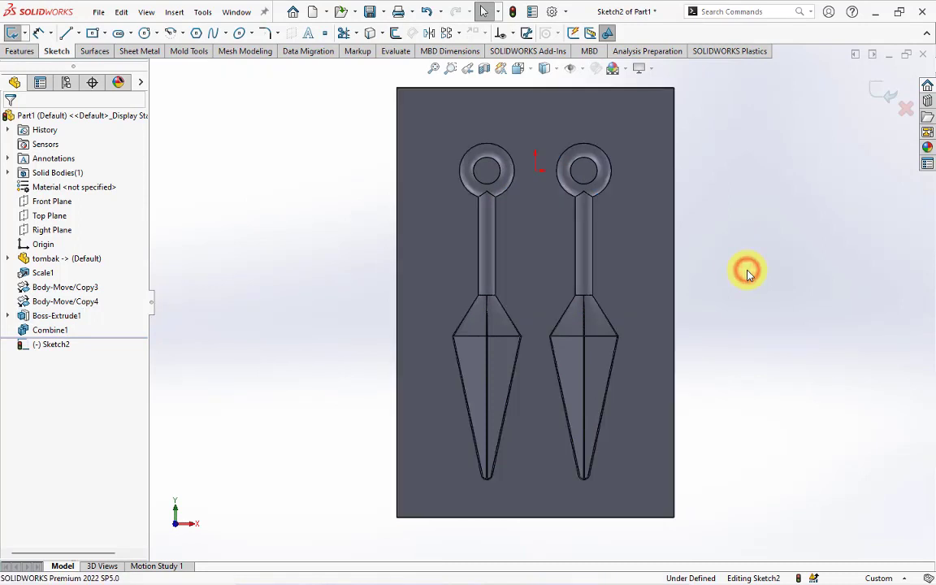
Step: Offset the left kunai cavity outline loop 1 mm outward
{"action": "left_click", "coordinate": [396, 35]}
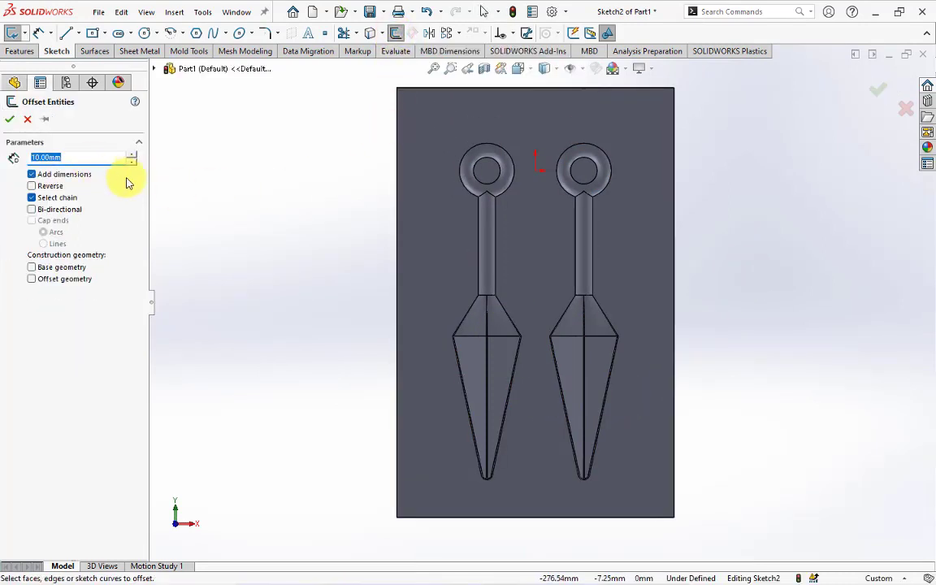
{"action": "scroll", "coordinate": [521, 213], "scroll_direction": "down", "scroll_amount": 3}
{"action": "mouse_move", "coordinate": [512, 215]}
{"action": "middle_mouse_down"}
{"action": "mouse_move", "coordinate": [482, 259]}
{"action": "mouse_move", "coordinate": [490, 213]}
{"action": "middle_mouse_up"}
{"action": "right_click", "coordinate": [487, 196]}
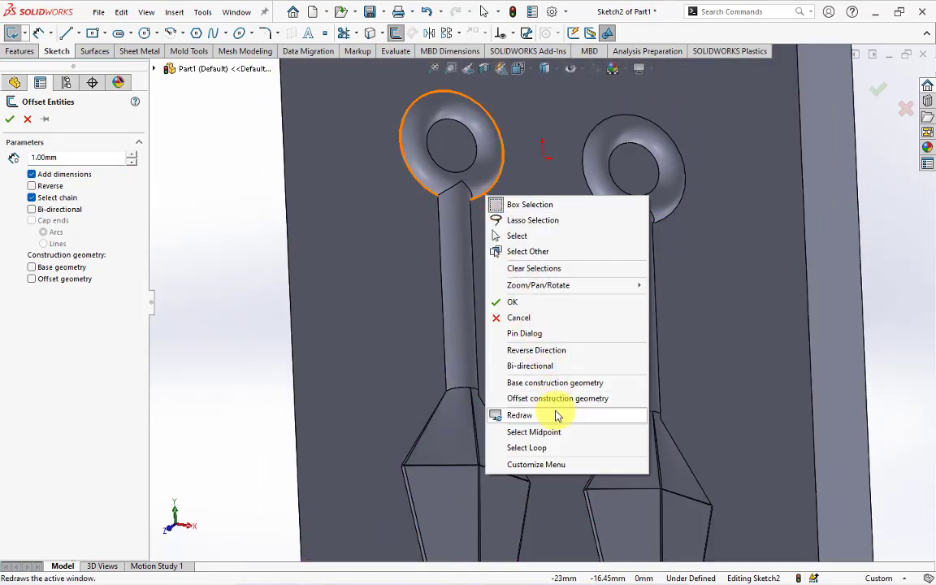
{"action": "left_click", "coordinate": [554, 448]}
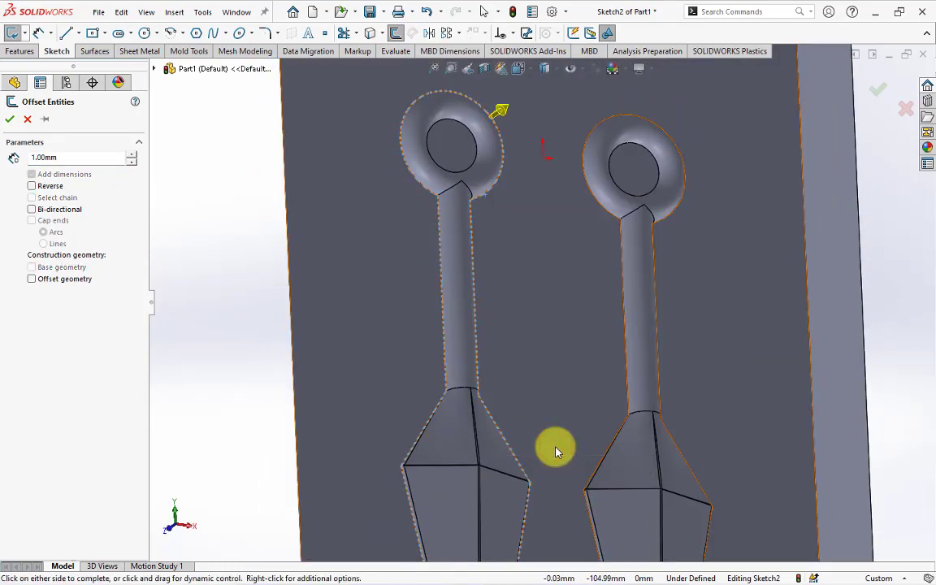
{"action": "scroll", "coordinate": [551, 428], "scroll_direction": "up", "scroll_amount": 2}
{"action": "scroll", "coordinate": [548, 426], "scroll_direction": "up", "scroll_amount": 2}
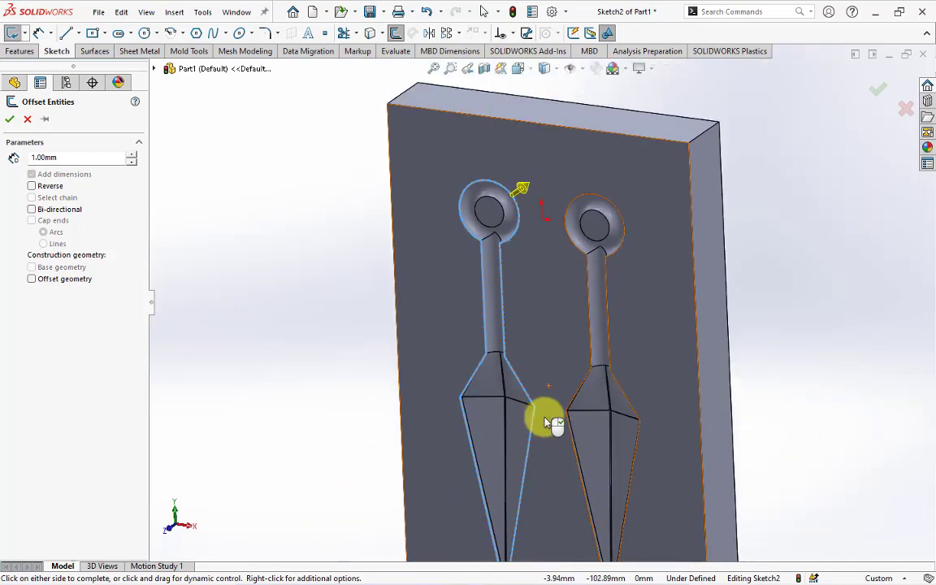
{"action": "scroll", "coordinate": [547, 423], "scroll_direction": "up", "scroll_amount": 2}
{"action": "scroll", "coordinate": [552, 422], "scroll_direction": "down", "scroll_amount": 2}
{"action": "left_click", "coordinate": [32, 187]}
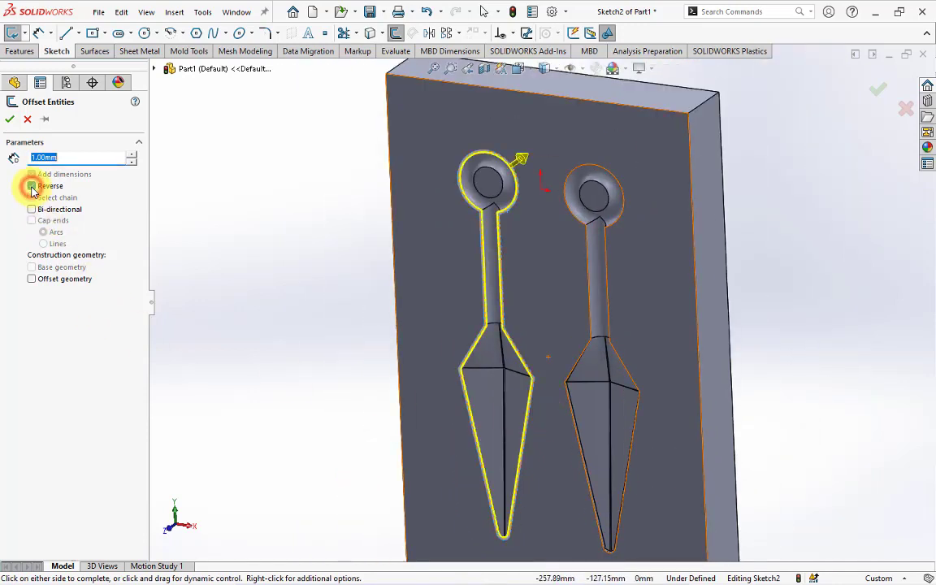
{"action": "left_click", "coordinate": [32, 187]}
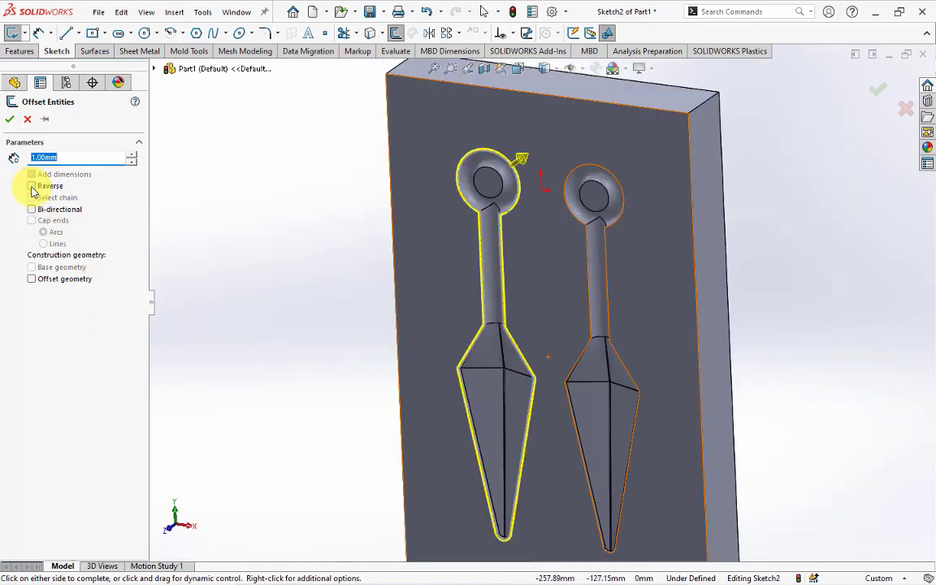
{"action": "left_click", "coordinate": [45, 120]}
{"action": "left_click", "coordinate": [8, 120]}
Step: Offset the second kunai cavity outline loop by 1 mm
{"action": "scroll", "coordinate": [617, 228], "scroll_direction": "down", "scroll_amount": 3}
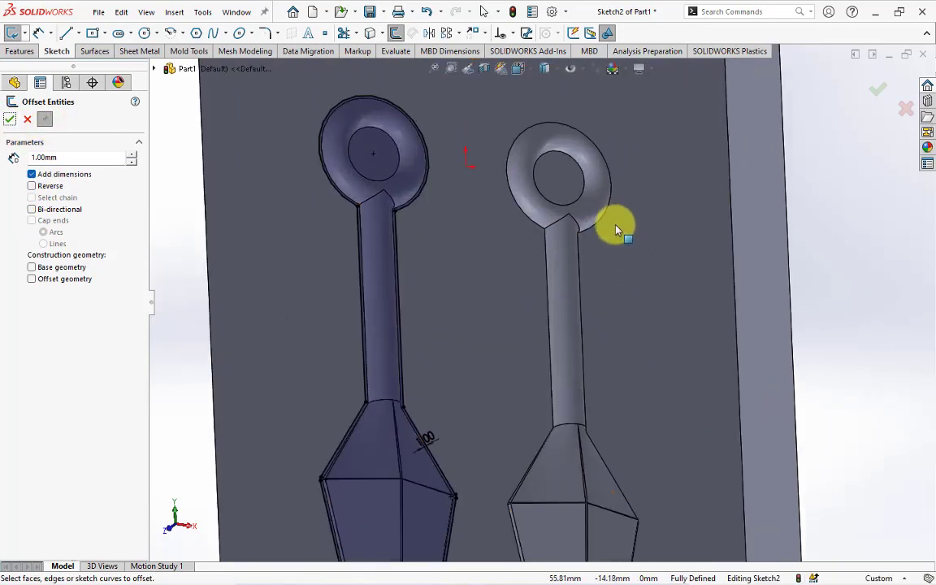
{"action": "right_click", "coordinate": [604, 221]}
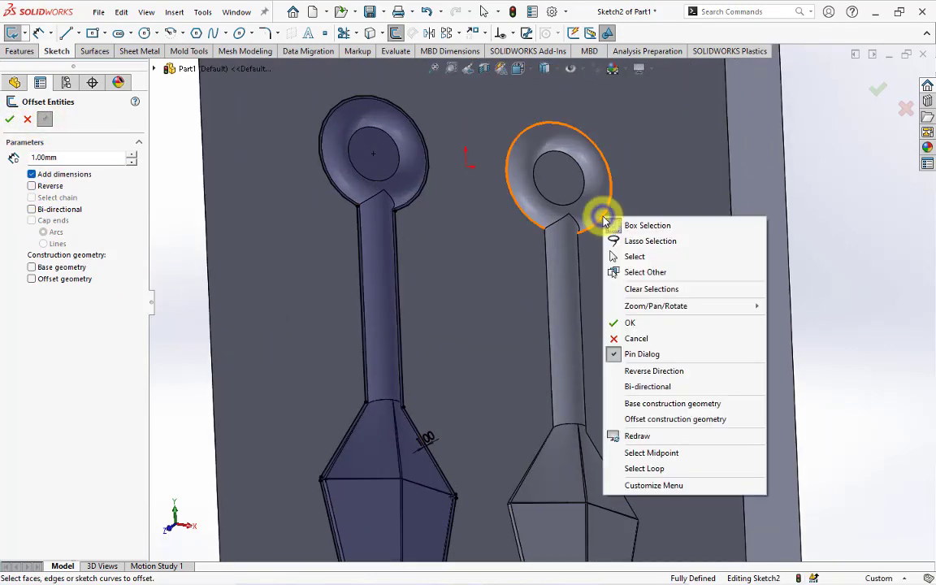
{"action": "left_click", "coordinate": [675, 468]}
{"action": "scroll", "coordinate": [626, 332], "scroll_direction": "up", "scroll_amount": 3}
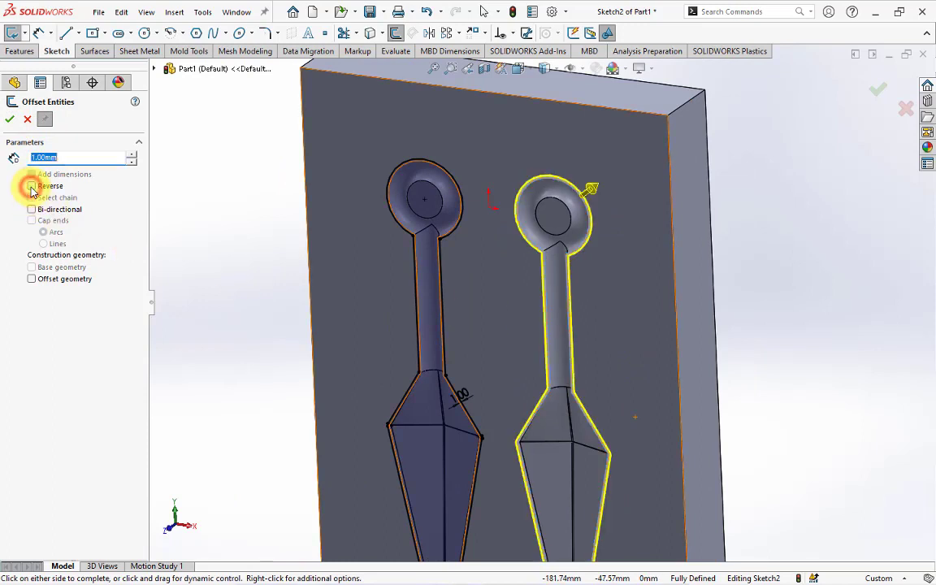
{"action": "scroll", "coordinate": [271, 245], "scroll_direction": "up", "scroll_amount": 3}
{"action": "scroll", "coordinate": [211, 245], "scroll_direction": "down", "scroll_amount": 2}
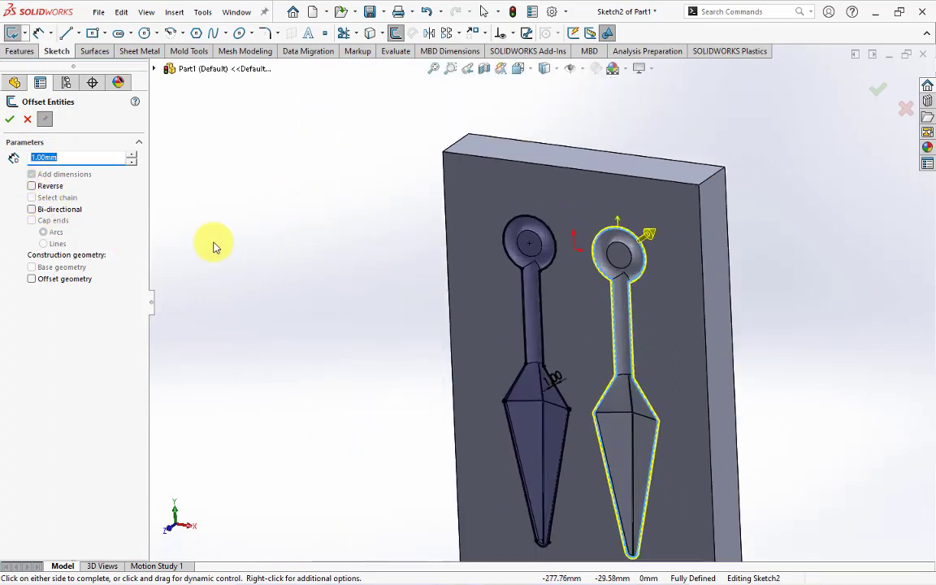
{"action": "left_click", "coordinate": [10, 119]}
{"action": "left_click", "coordinate": [66, 157]}
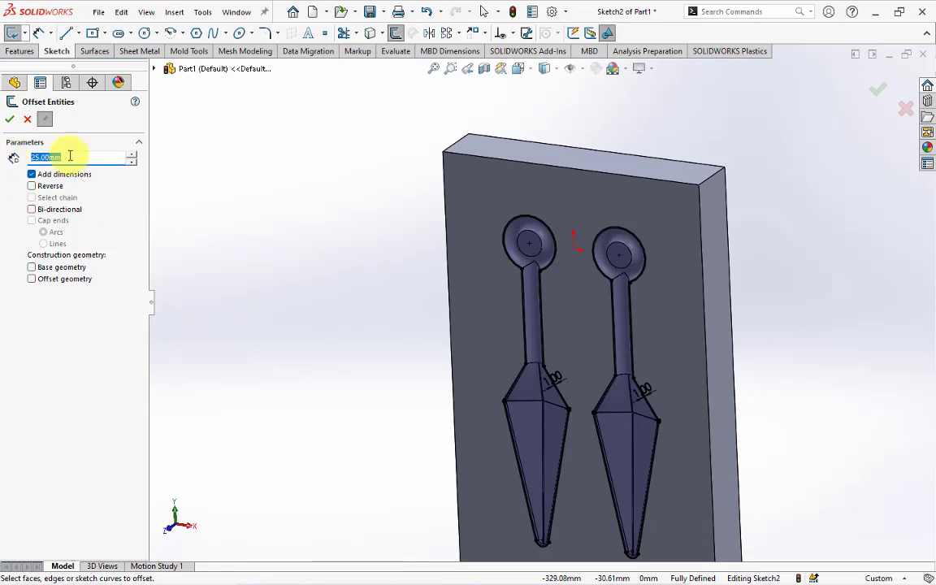
Step: Offset the block's left and right edges 25 mm inward
{"action": "left_click", "coordinate": [449, 318]}
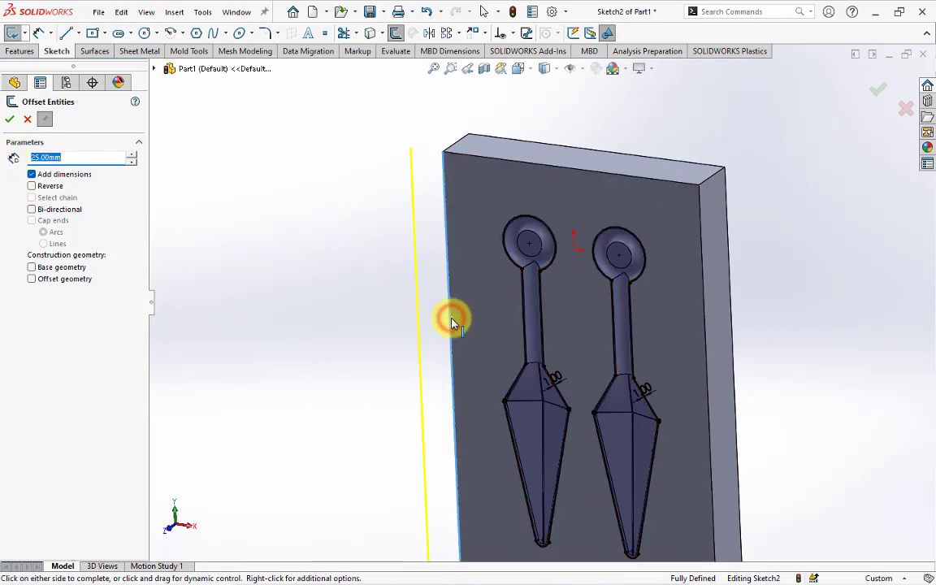
{"action": "left_click", "coordinate": [31, 185]}
{"action": "left_click", "coordinate": [9, 120]}
{"action": "left_click", "coordinate": [708, 340]}
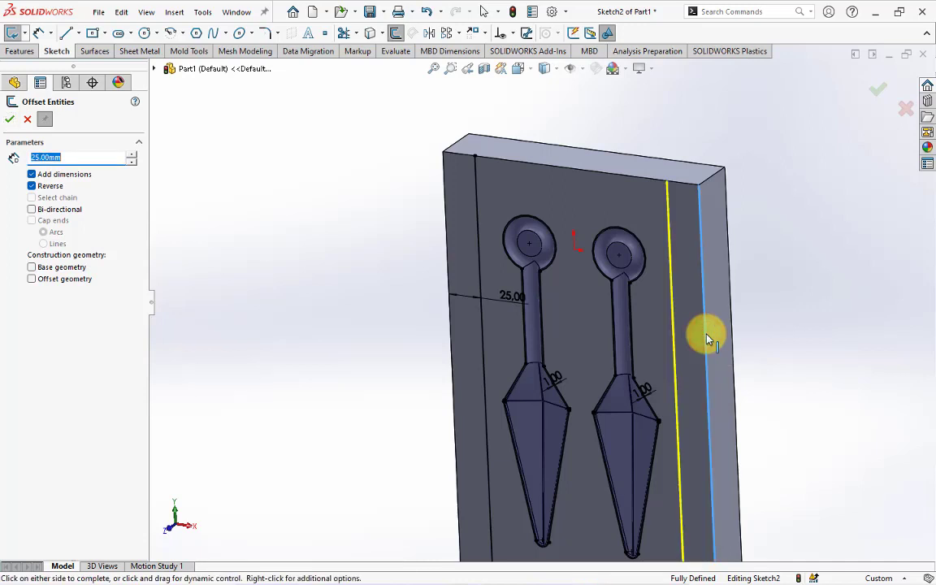
{"action": "left_click", "coordinate": [708, 340]}
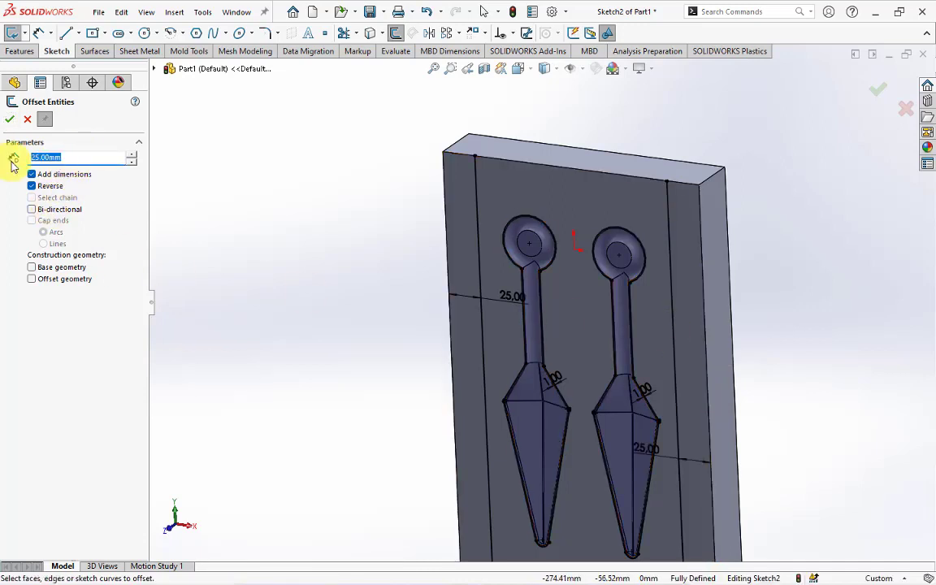
{"action": "type", "text": "5"}
Step: Offset the block's top and bottom edges 5 mm inward
{"action": "left_click", "coordinate": [541, 167]}
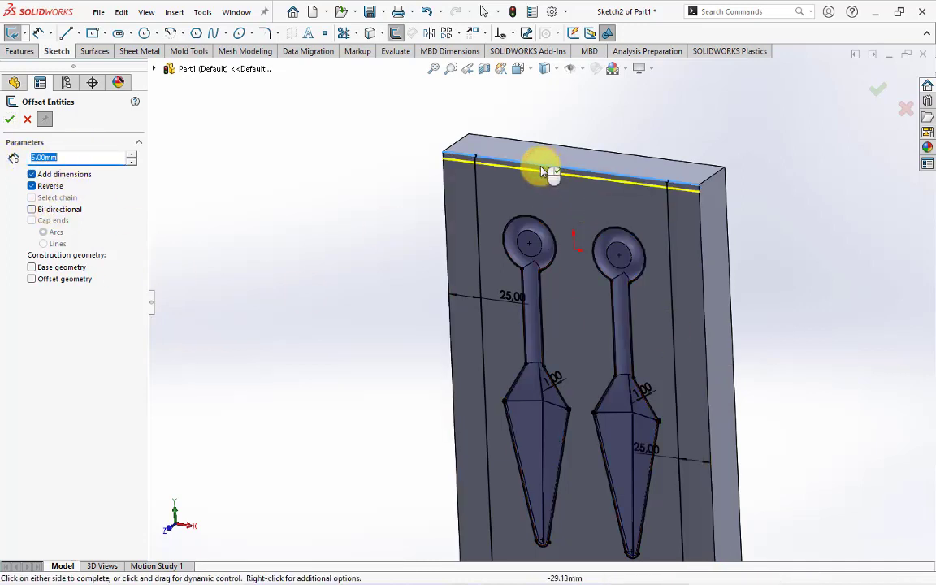
{"action": "left_click", "coordinate": [10, 120]}
{"action": "scroll", "coordinate": [313, 230], "scroll_direction": "up", "scroll_amount": 2}
{"action": "scroll", "coordinate": [539, 498], "scroll_direction": "down", "scroll_amount": 3}
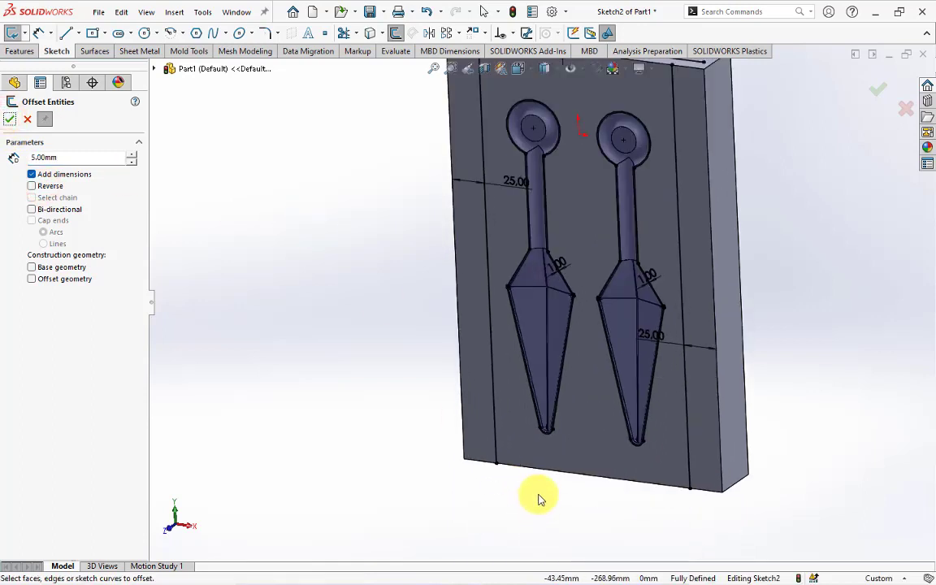
{"action": "left_click", "coordinate": [540, 474]}
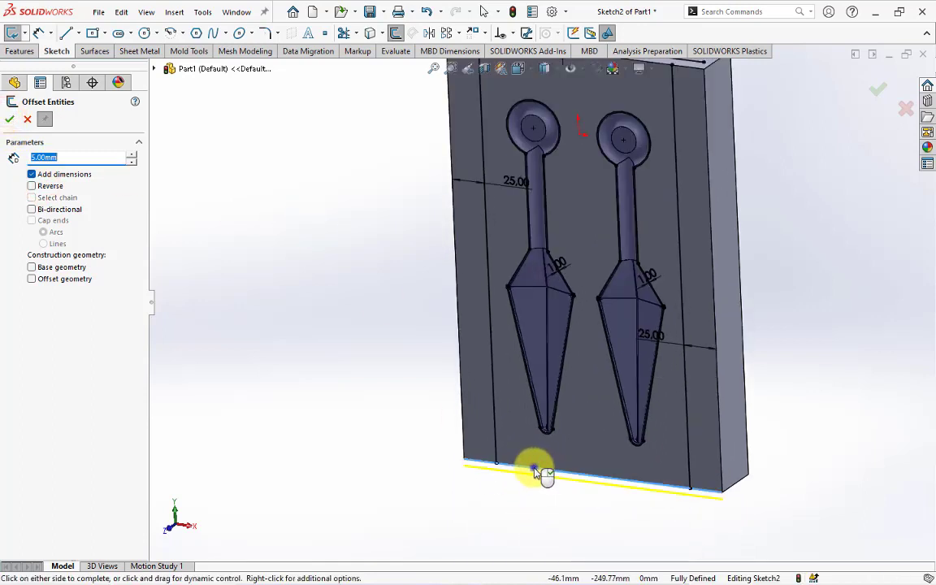
{"action": "left_click", "coordinate": [505, 457]}
{"action": "left_click", "coordinate": [29, 120]}
{"action": "scroll", "coordinate": [383, 309], "scroll_direction": "up", "scroll_amount": 2}
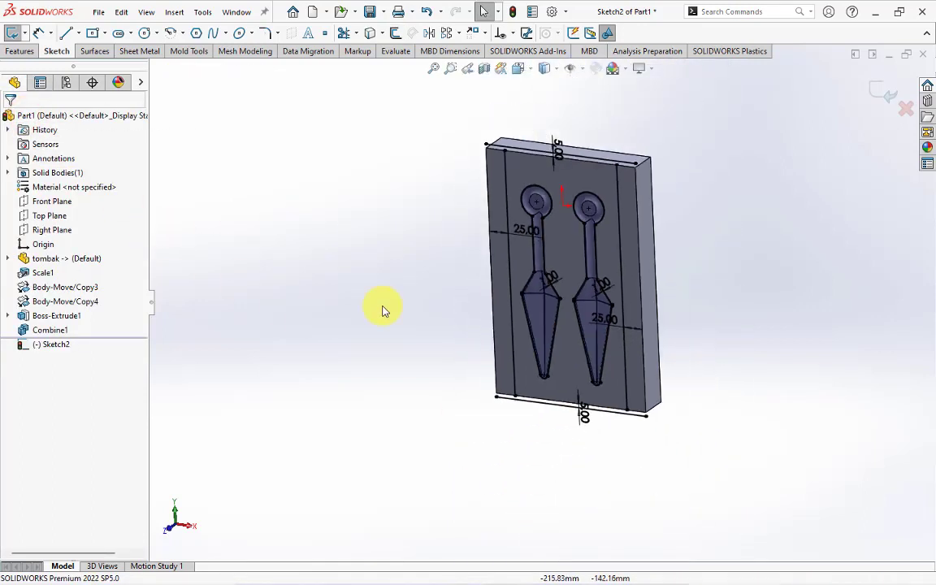
{"action": "scroll", "coordinate": [557, 163], "scroll_direction": "down", "scroll_amount": 2}
Step: Corner-trim the four offset lines into a closed rectangle around both kunai outlines, then view from the Front
{"action": "left_click", "coordinate": [343, 33]}
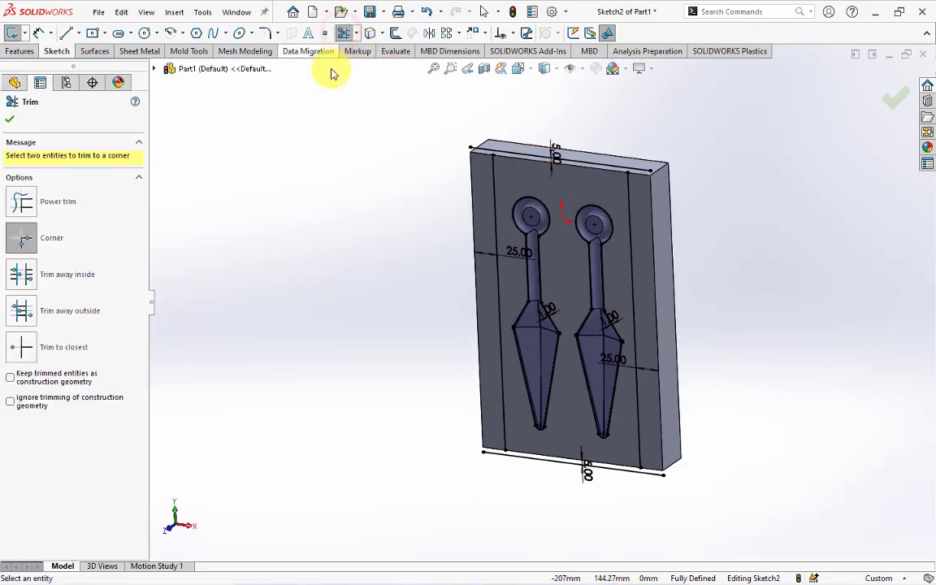
{"action": "left_click", "coordinate": [512, 157]}
{"action": "left_click", "coordinate": [603, 164]}
{"action": "left_click", "coordinate": [628, 199]}
{"action": "left_click", "coordinate": [640, 446]}
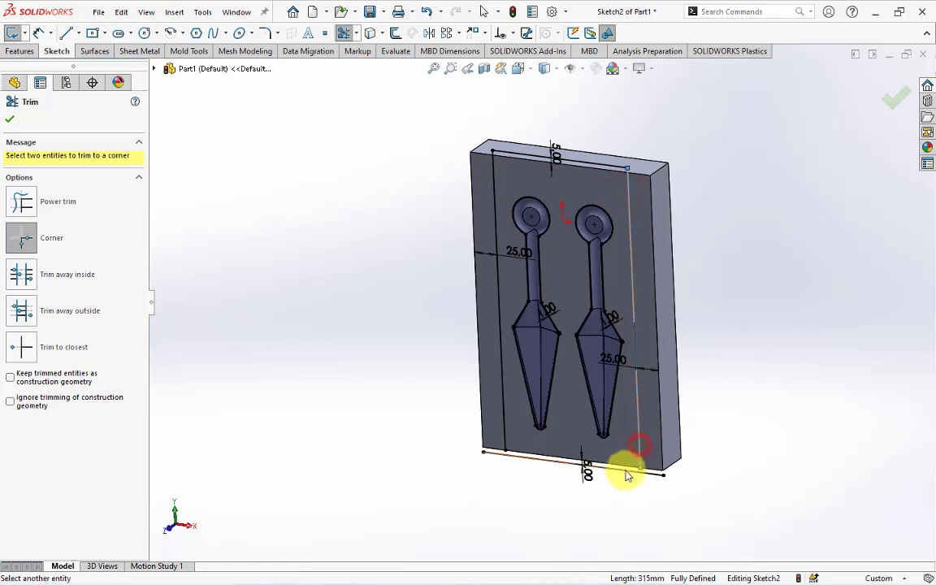
{"action": "left_click", "coordinate": [628, 476]}
{"action": "left_click", "coordinate": [512, 455]}
{"action": "left_click", "coordinate": [502, 439]}
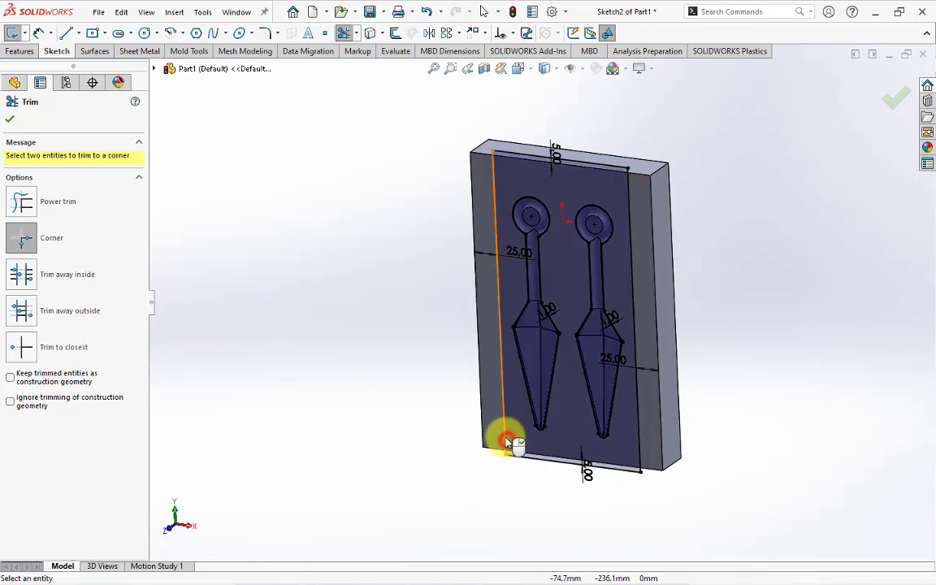
{"action": "left_click", "coordinate": [10, 121]}
{"action": "scroll", "coordinate": [558, 210], "scroll_direction": "down", "scroll_amount": 3}
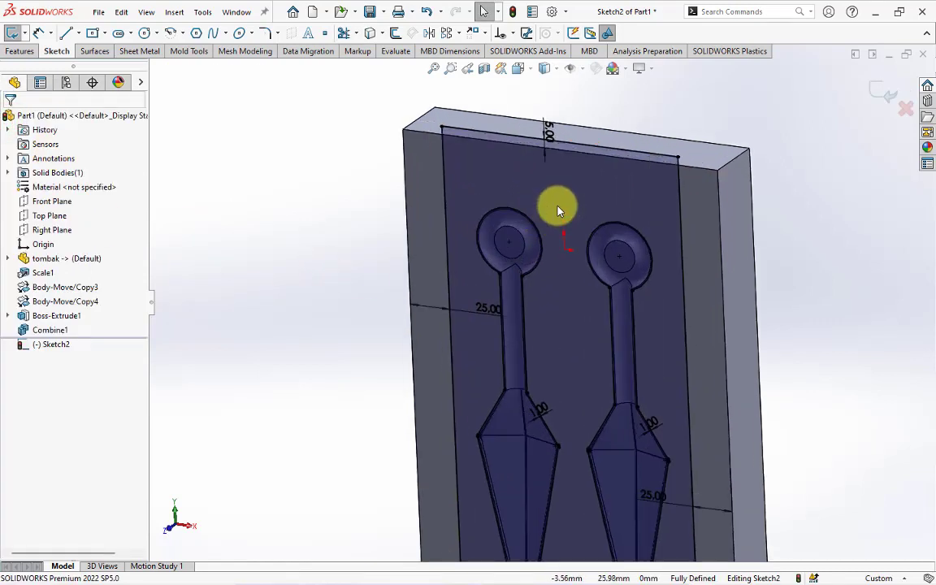
{"action": "key", "text": "ctrl+1"}
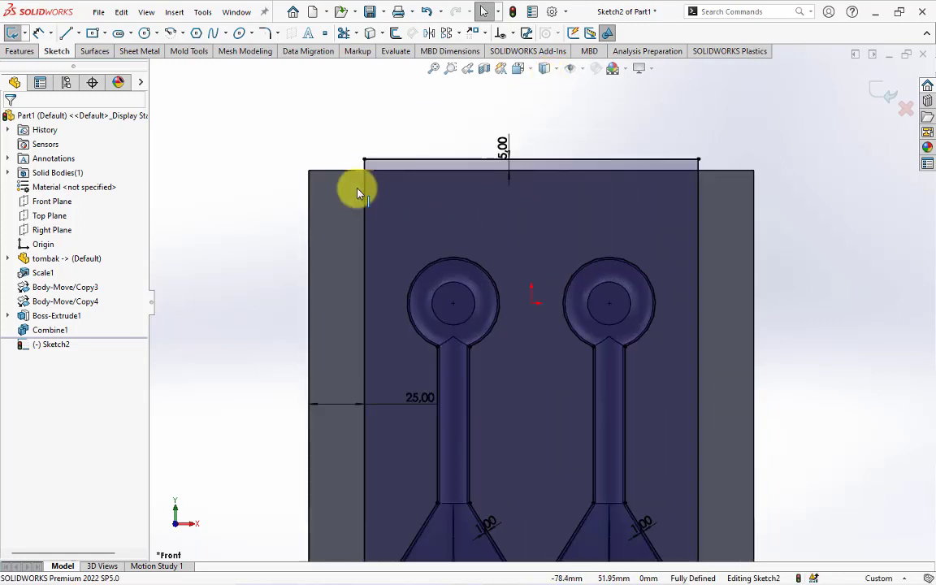
Step: Draw a centreline from the rectangle's top-edge midpoint, bending down to the left kunai ring's centre
{"action": "left_click", "coordinate": [78, 33]}
{"action": "left_click", "coordinate": [94, 79]}
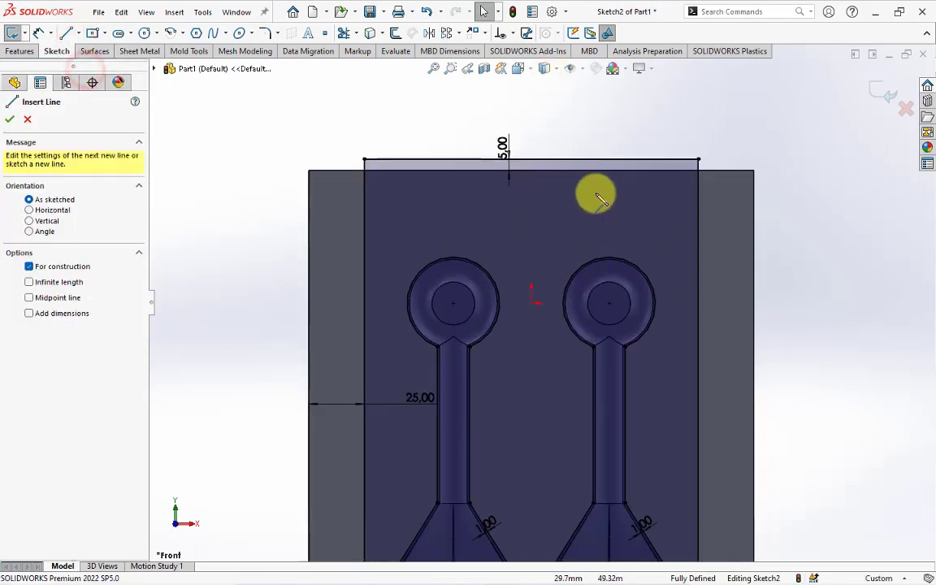
{"action": "left_click", "coordinate": [530, 160]}
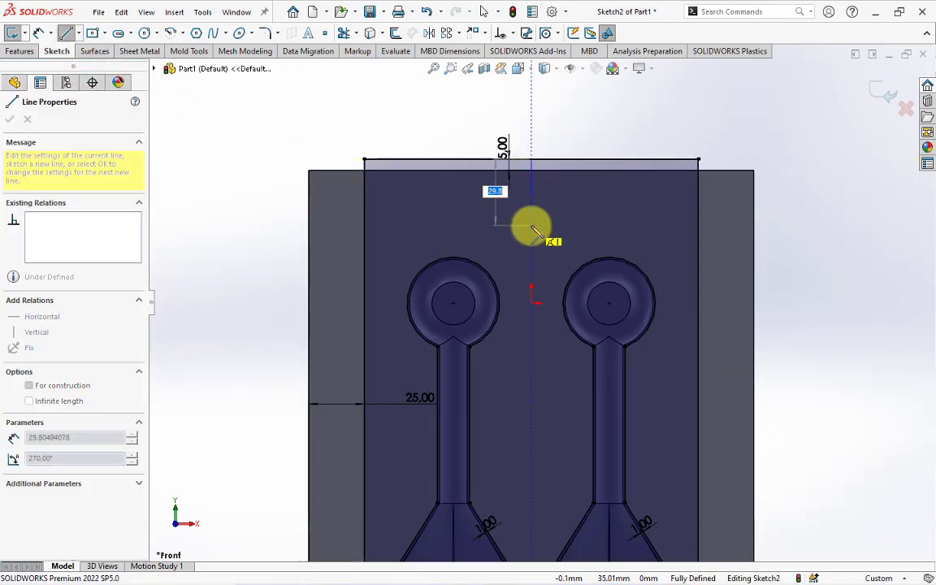
{"action": "left_click", "coordinate": [454, 244]}
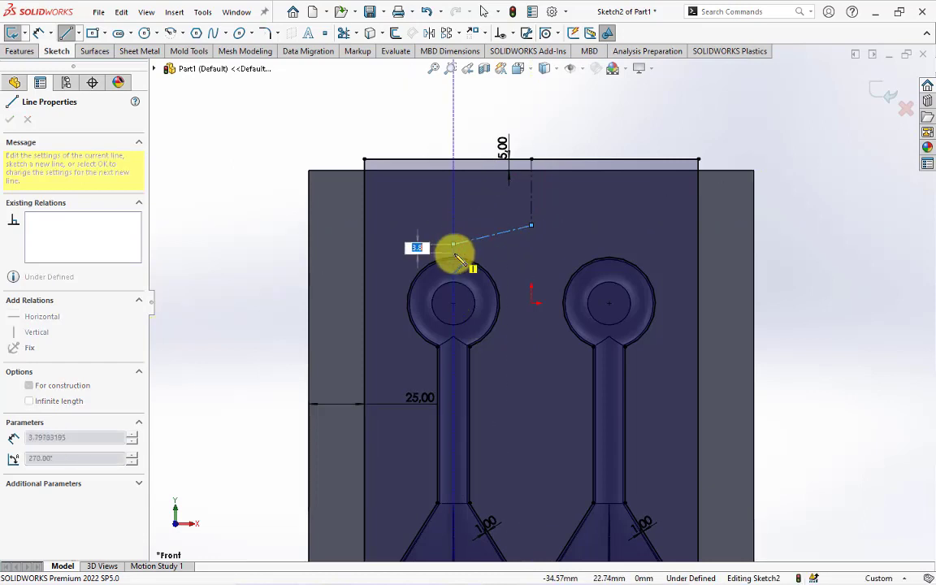
{"action": "left_click", "coordinate": [453, 305]}
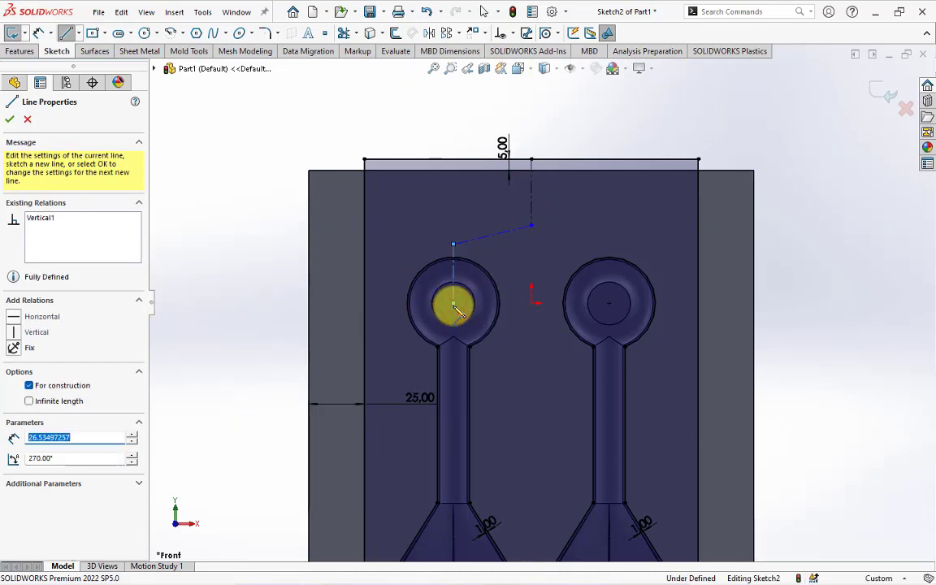
{"action": "right_click", "coordinate": [456, 307]}
{"action": "left_click", "coordinate": [470, 313]}
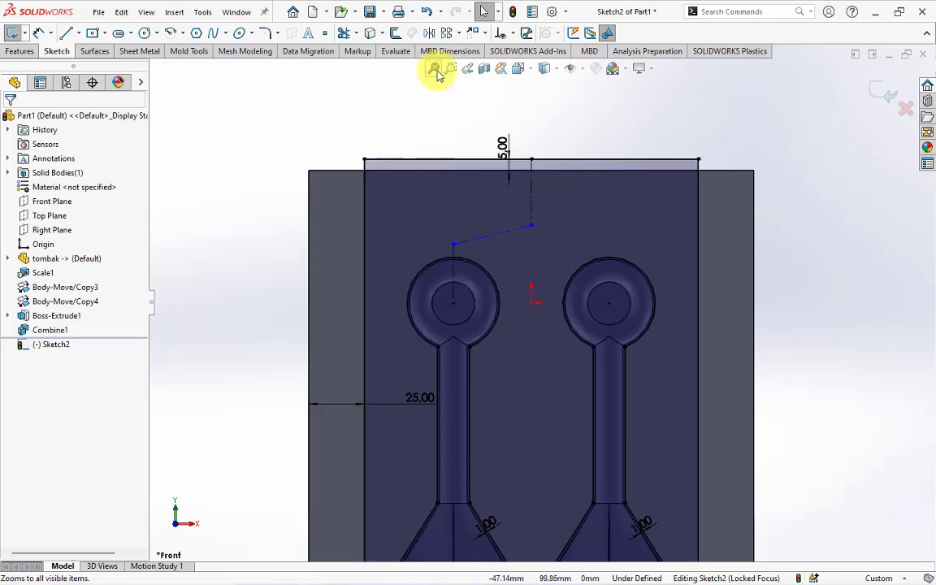
{"action": "left_click", "coordinate": [429, 33]}
Step: Mirror the slanted and vertical runner lines about the vertical centreline, keeping a copy
{"action": "left_click", "coordinate": [519, 229]}
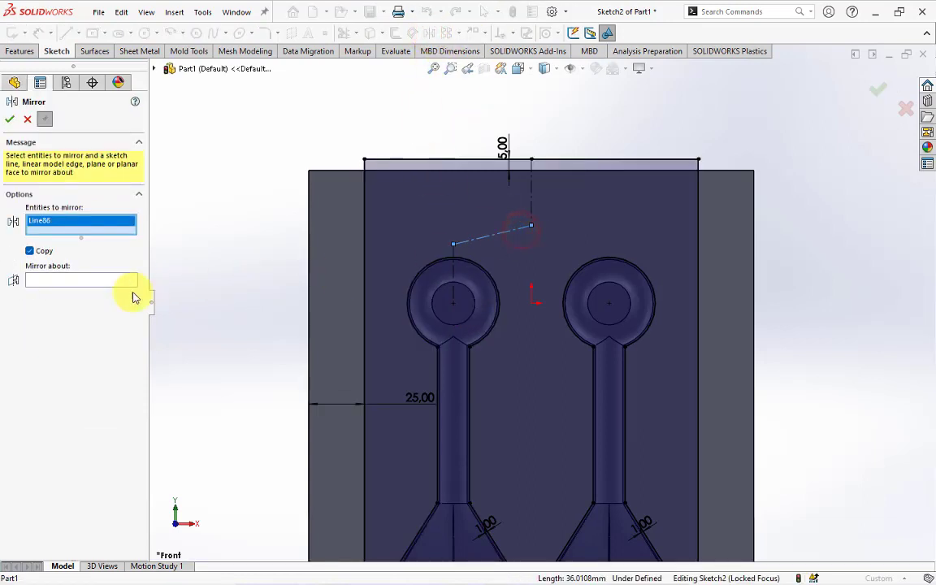
{"action": "left_click", "coordinate": [93, 280]}
{"action": "left_click", "coordinate": [531, 218]}
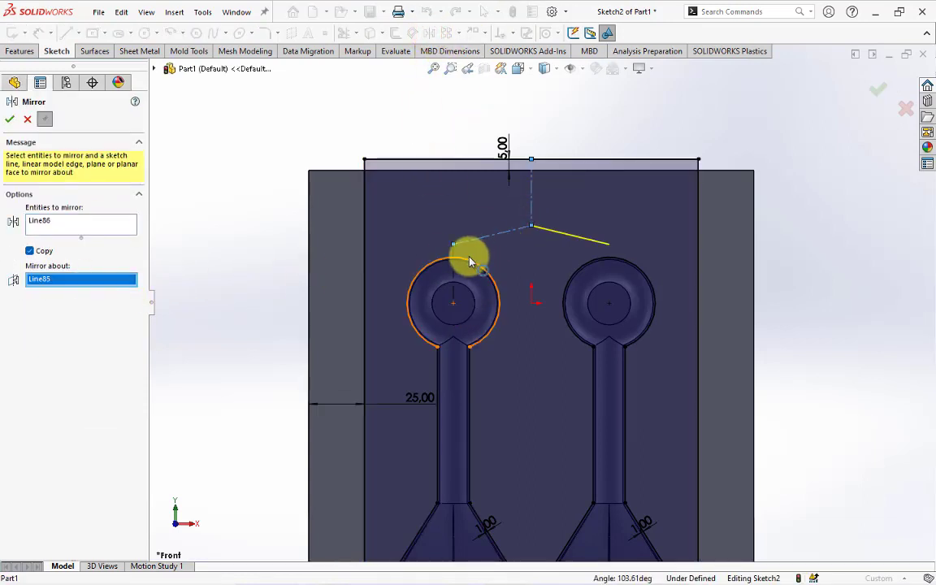
{"action": "left_click", "coordinate": [73, 225]}
{"action": "left_click", "coordinate": [453, 278]}
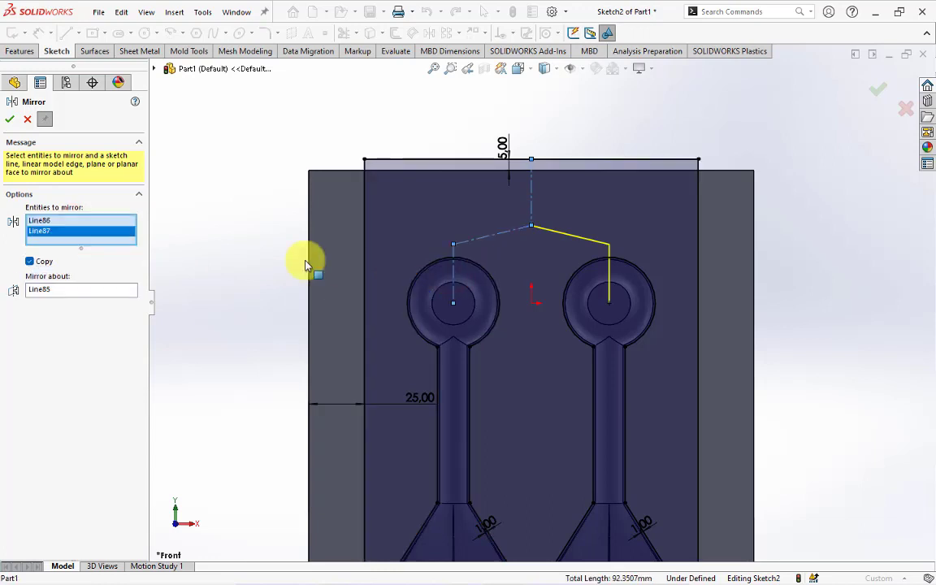
{"action": "left_click", "coordinate": [9, 120]}
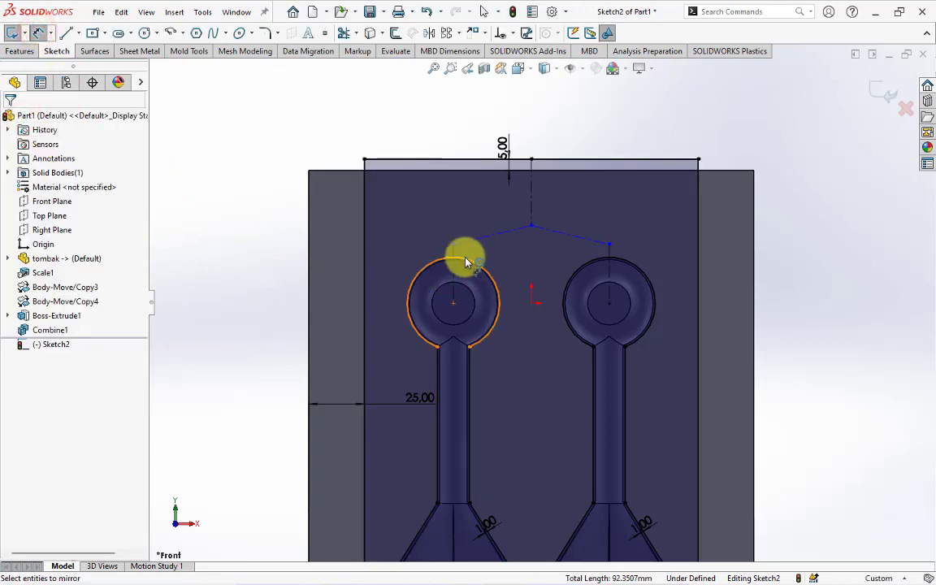
Step: Dimension the left drop line to the ring centre at 30 mm
{"action": "left_click", "coordinate": [454, 272]}
{"action": "left_click", "coordinate": [390, 282]}
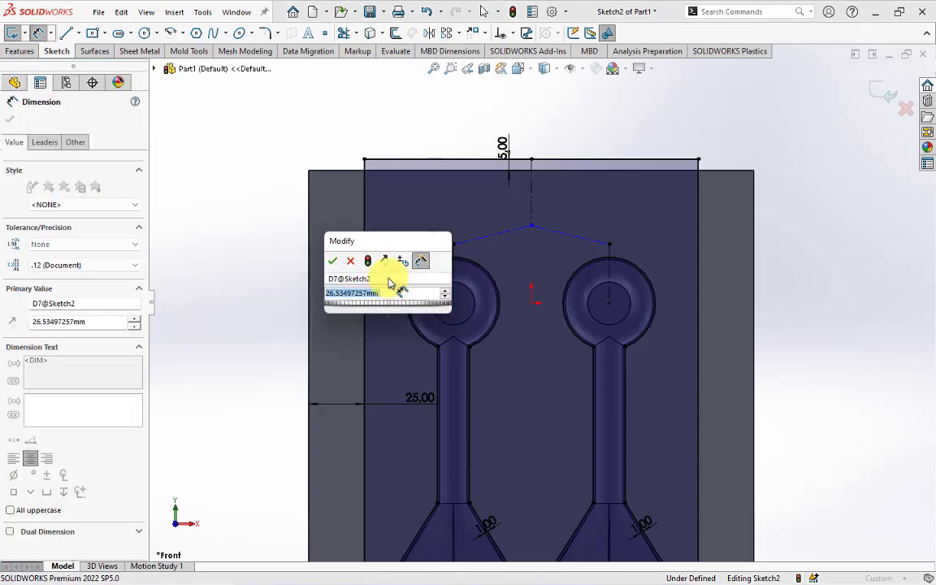
{"action": "type", "text": "30"}
{"action": "left_click", "coordinate": [332, 261]}
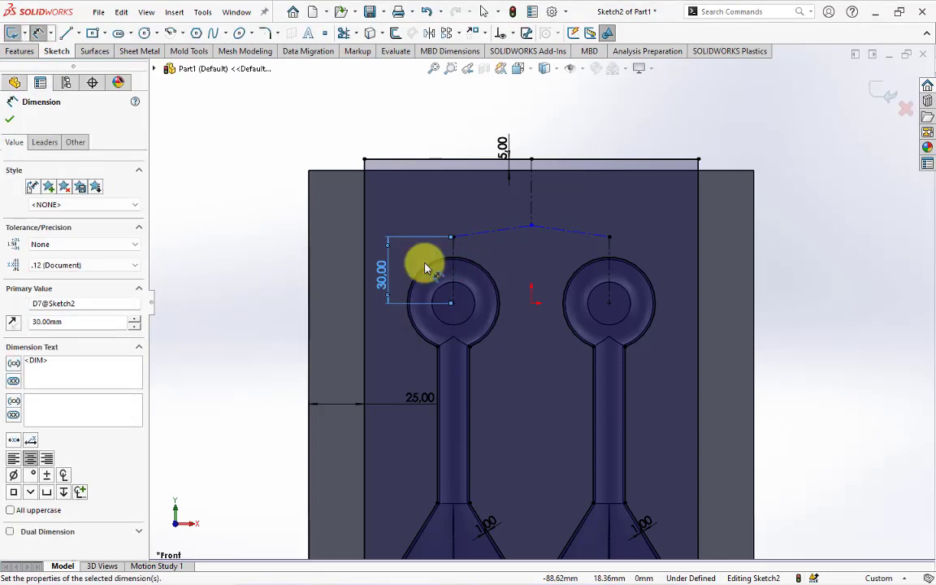
{"action": "left_click", "coordinate": [525, 233]}
Step: Set the angle between the slanted runner centrelines to 100°
{"action": "left_click", "coordinate": [528, 209]}
{"action": "left_click", "coordinate": [496, 218]}
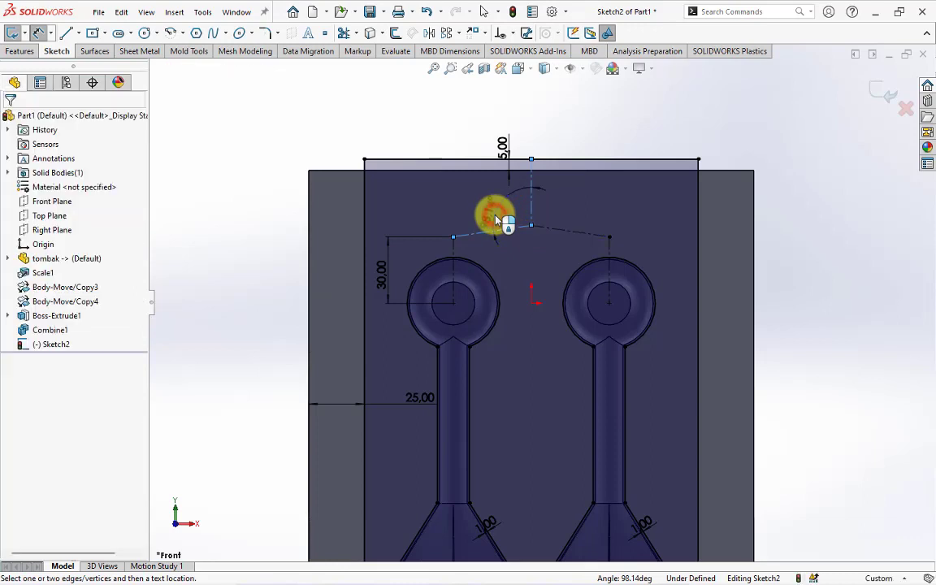
{"action": "left_click", "coordinate": [498, 220]}
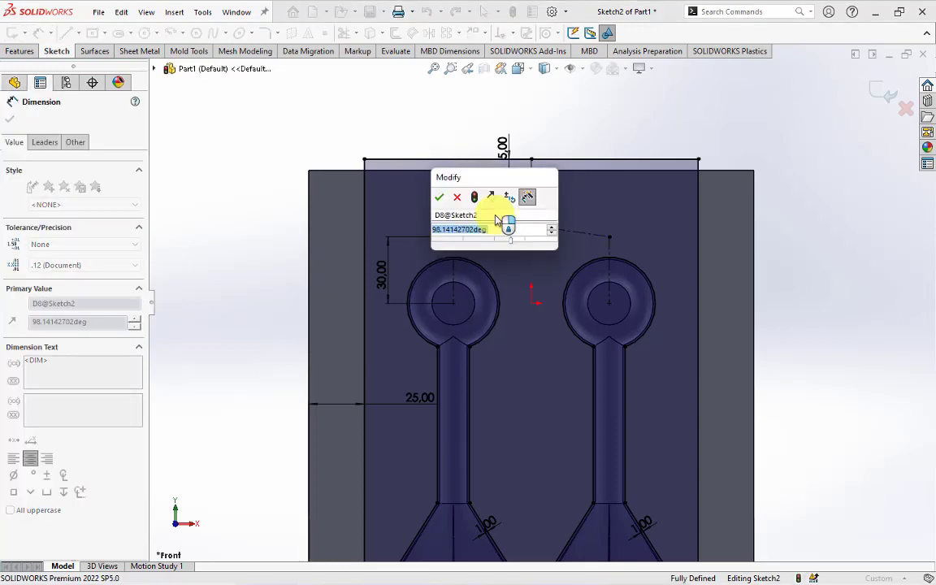
{"action": "type", "text": "100"}
{"action": "key", "text": "Escape"}
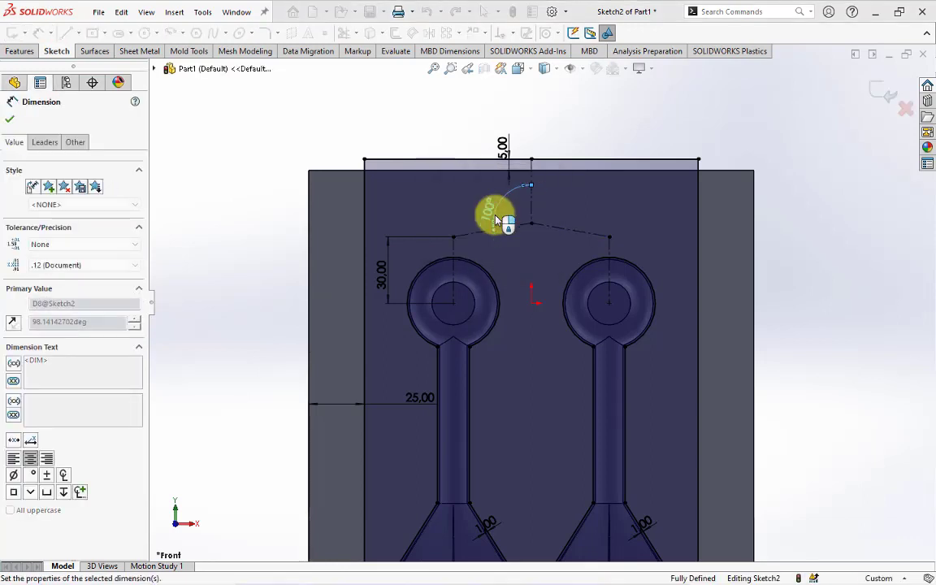
{"action": "left_click", "coordinate": [591, 131]}
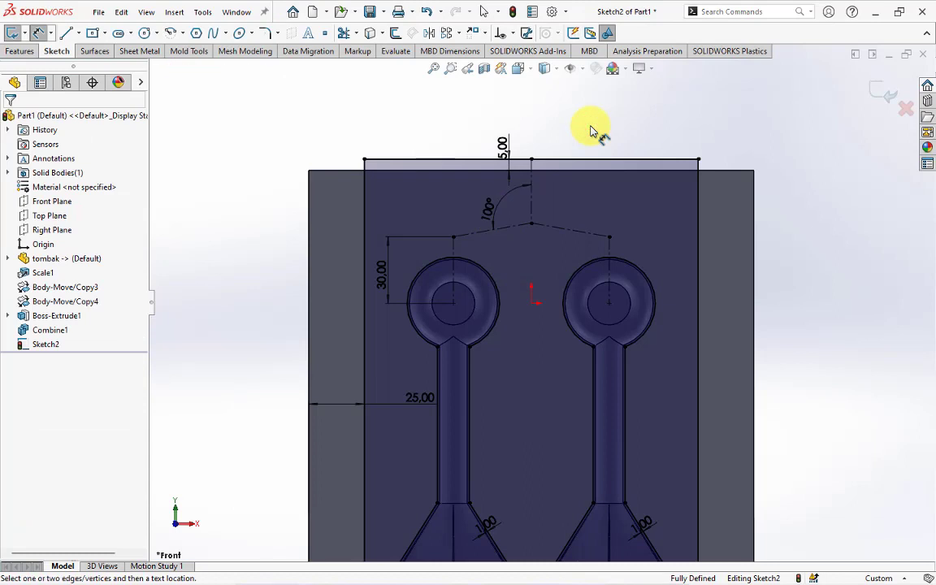
{"action": "scroll", "coordinate": [591, 131], "scroll_direction": "down", "scroll_amount": 2}
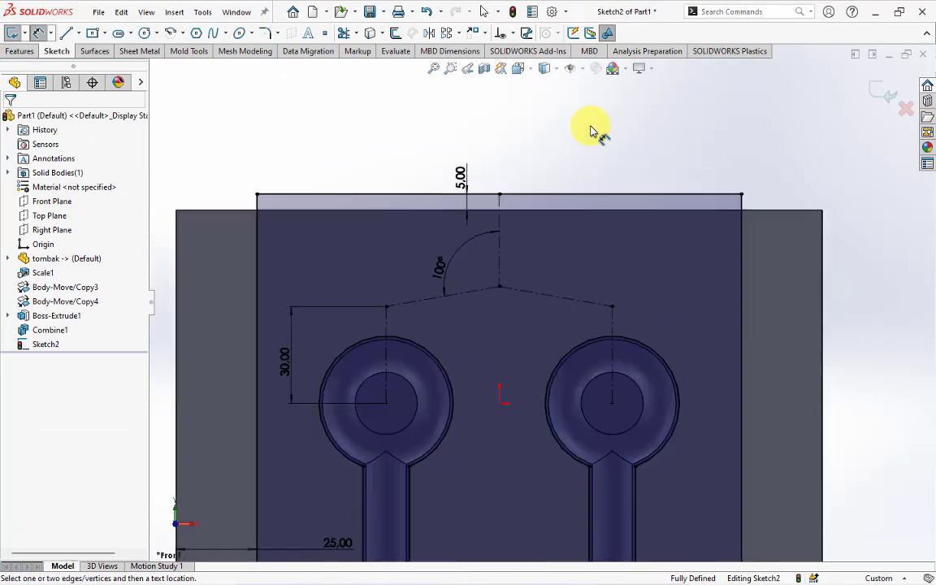
Step: Offset the sprue and both slanted runner centrelines 5 mm bi-directionally
{"action": "left_click", "coordinate": [396, 33]}
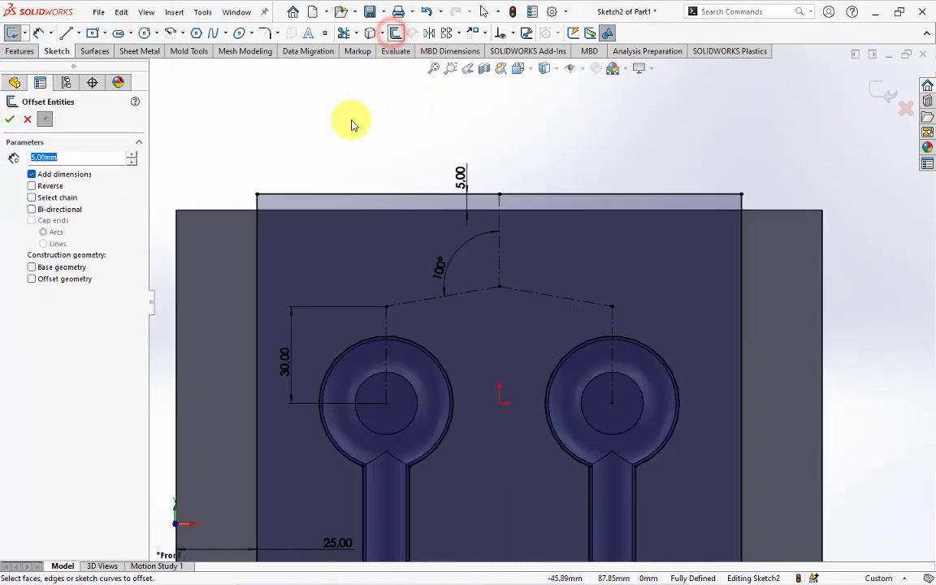
{"action": "left_click", "coordinate": [31, 209]}
{"action": "left_click", "coordinate": [499, 258]}
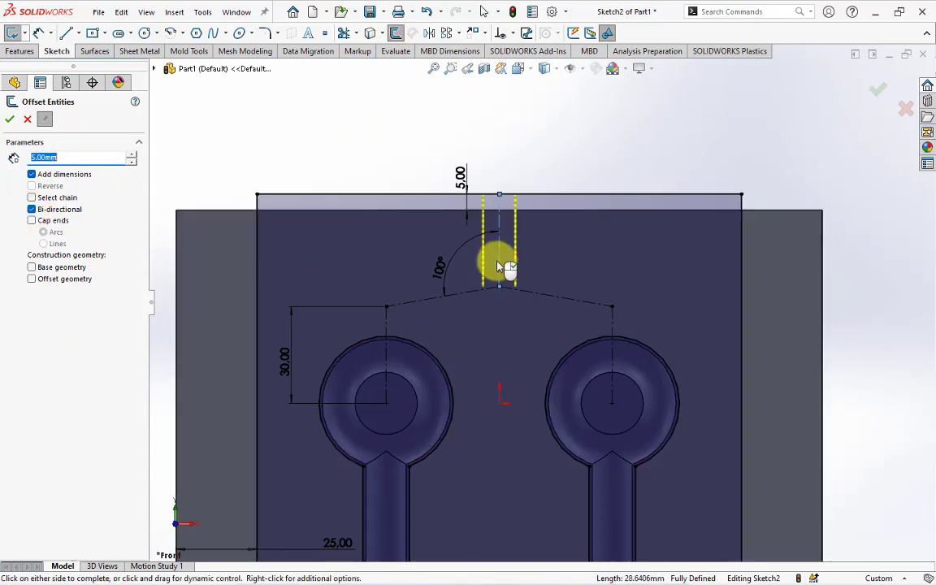
{"action": "left_click", "coordinate": [467, 298]}
{"action": "left_click", "coordinate": [546, 296]}
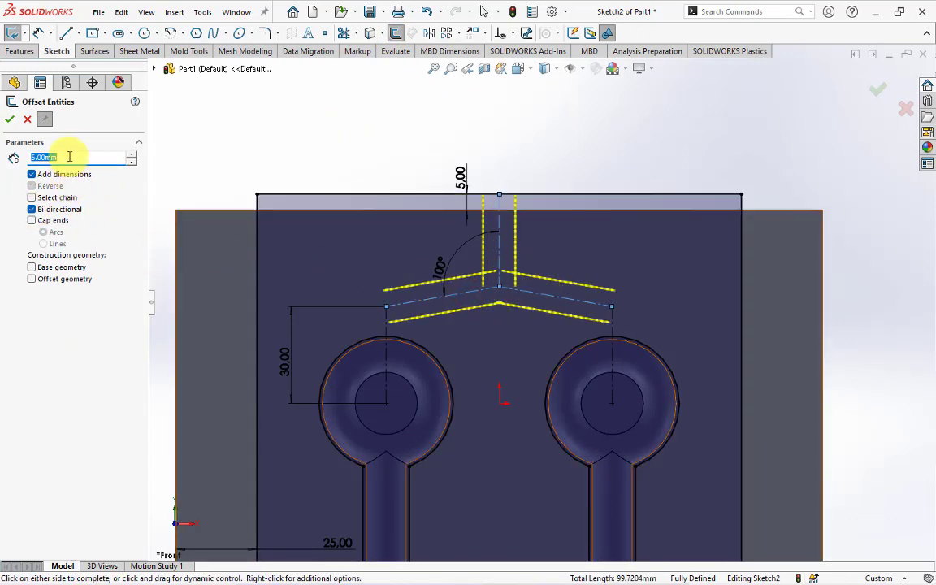
{"action": "left_click", "coordinate": [9, 120]}
{"action": "type", "text": "4"}
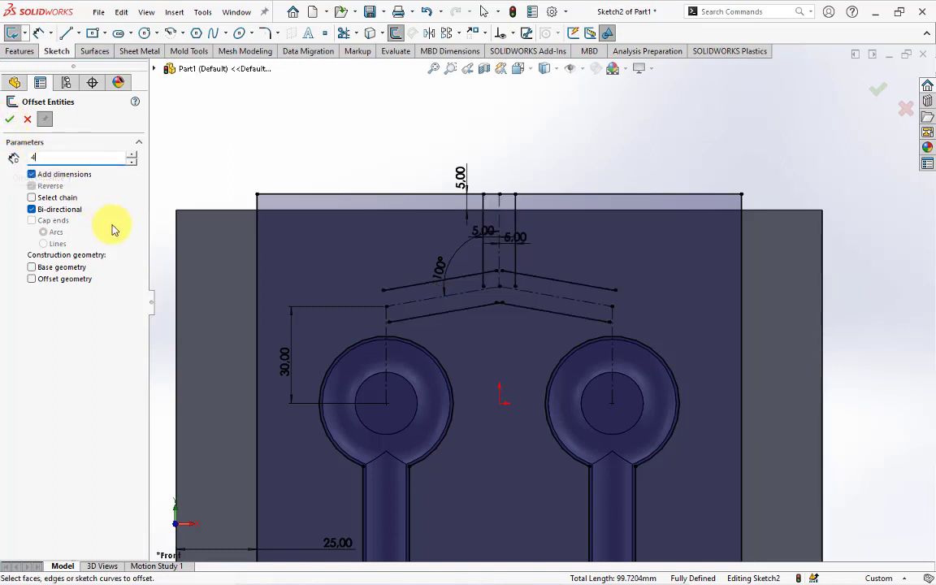
Step: Offset both cavity vertical centrelines 4 mm to either side
{"action": "left_click", "coordinate": [386, 349]}
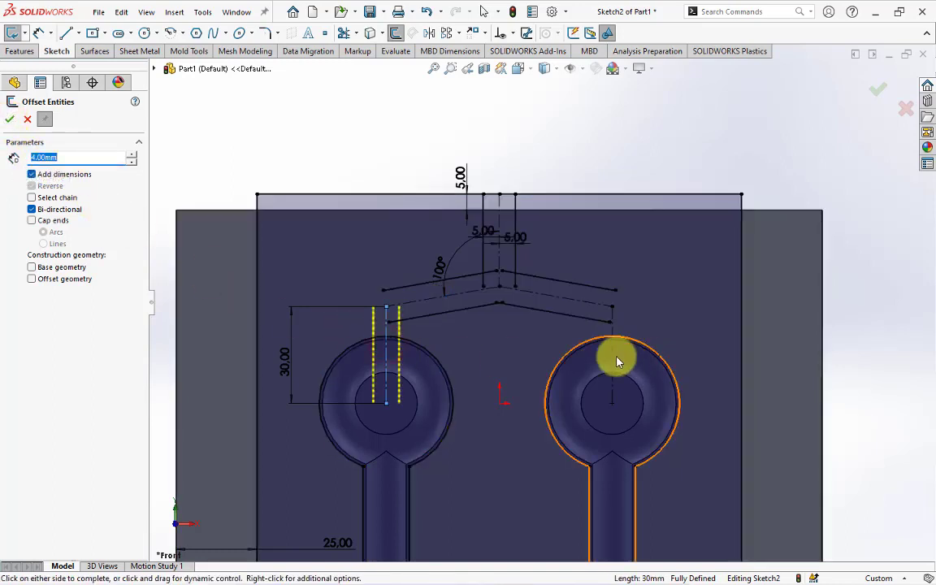
{"action": "left_click", "coordinate": [10, 120]}
{"action": "left_click", "coordinate": [9, 119]}
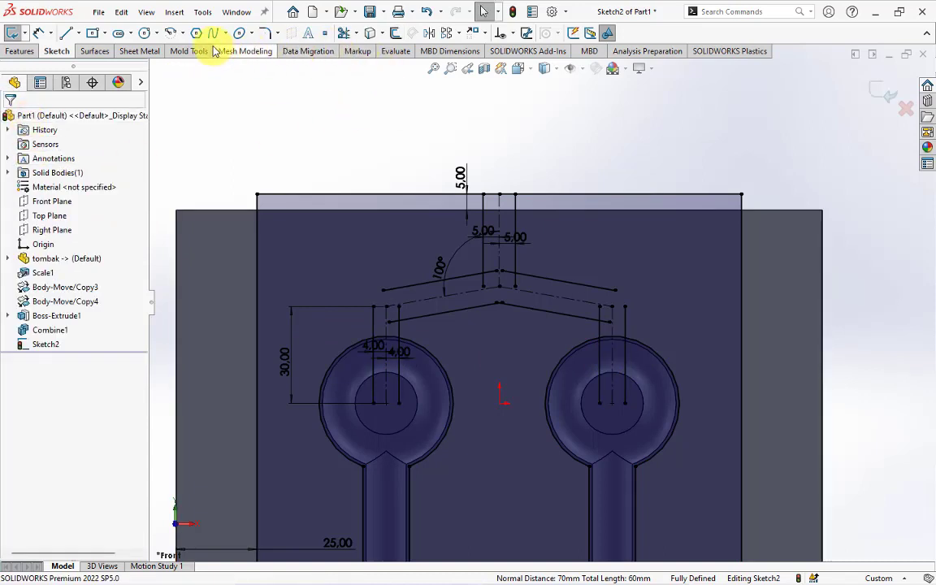
Step: Fillet the left and right outer runner elbows at R9
{"action": "left_click", "coordinate": [277, 35]}
{"action": "left_click", "coordinate": [286, 50]}
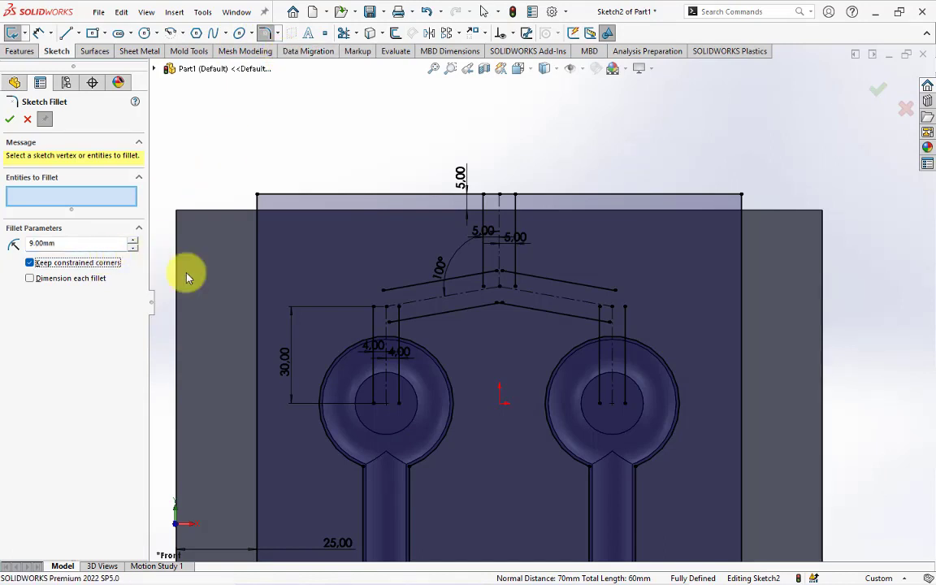
{"action": "left_click", "coordinate": [396, 288]}
{"action": "left_click", "coordinate": [374, 324]}
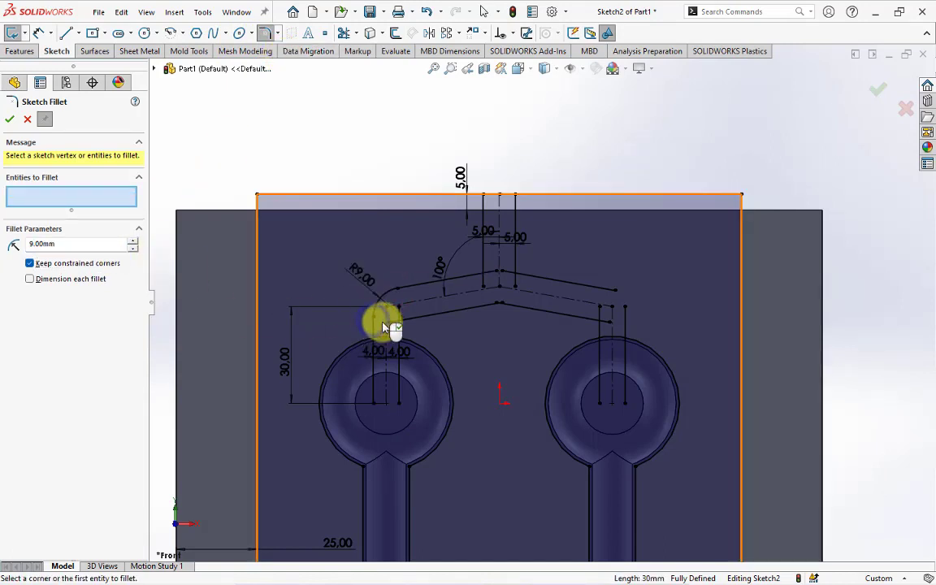
{"action": "left_click", "coordinate": [602, 288]}
{"action": "left_click", "coordinate": [628, 336]}
{"action": "type", "text": "1"}
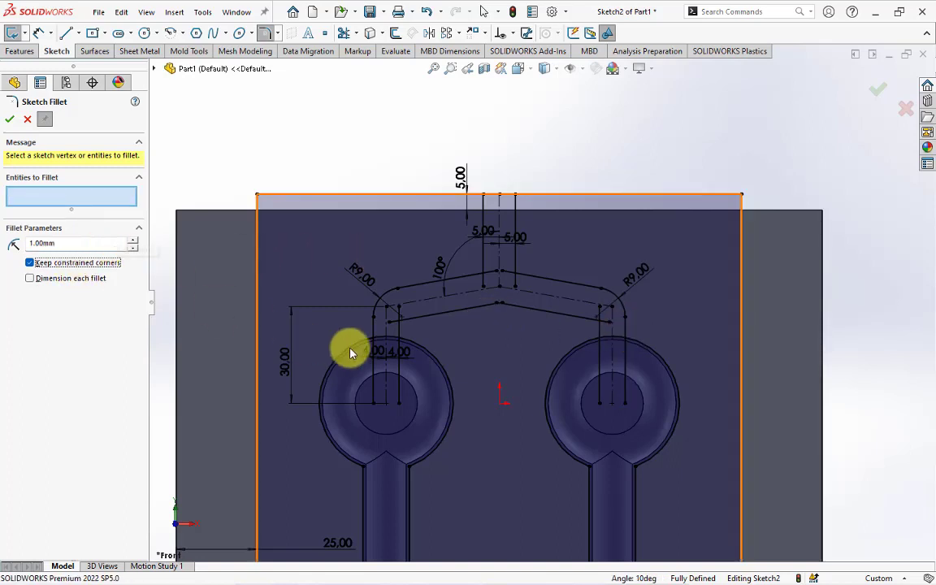
Step: Fillet the inner elbows at R1 and the bottom centre corner at R1.50
{"action": "left_click", "coordinate": [398, 329]}
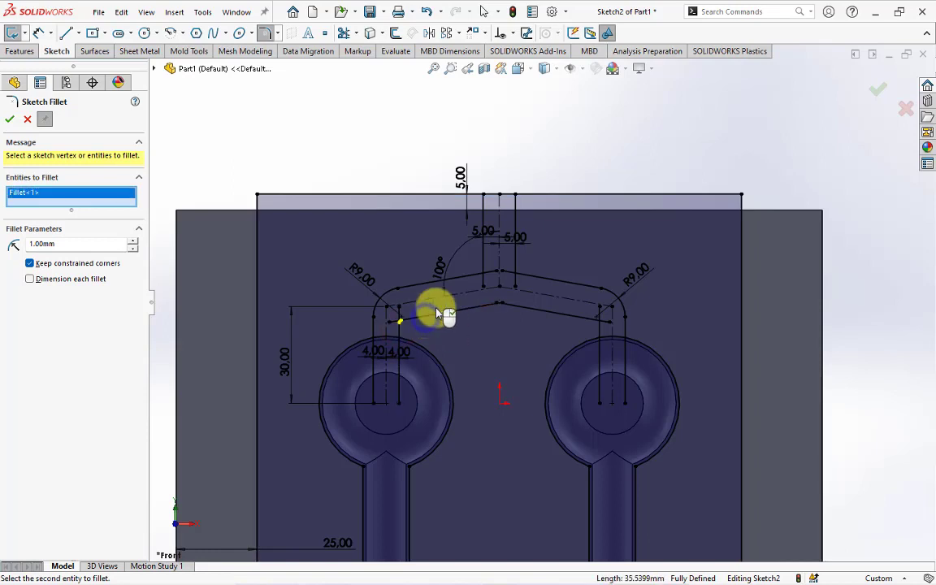
{"action": "left_click", "coordinate": [573, 319]}
{"action": "left_click", "coordinate": [599, 336]}
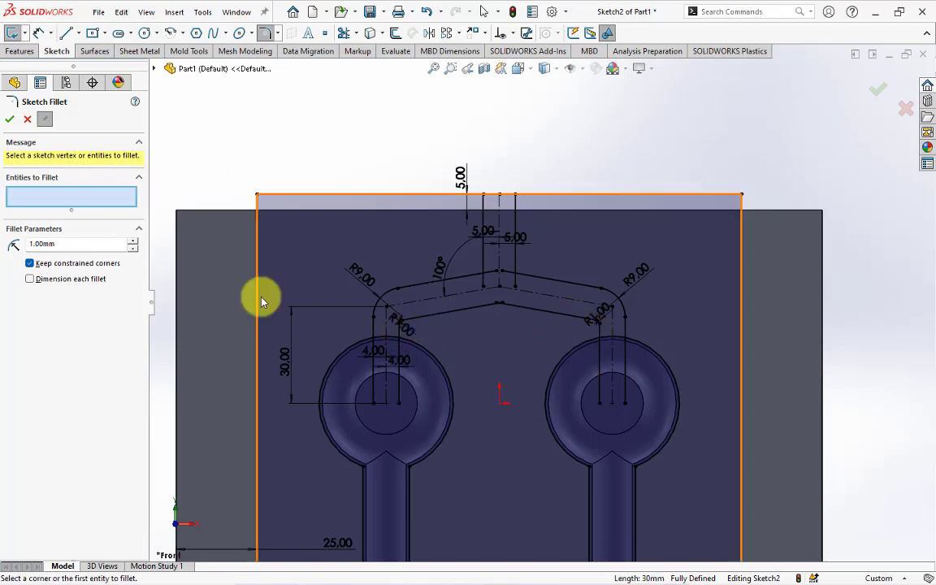
{"action": "left_click_drag", "start_coordinate": [66, 244], "coordinate": [18, 244]}
{"action": "type", "text": "1.5"}
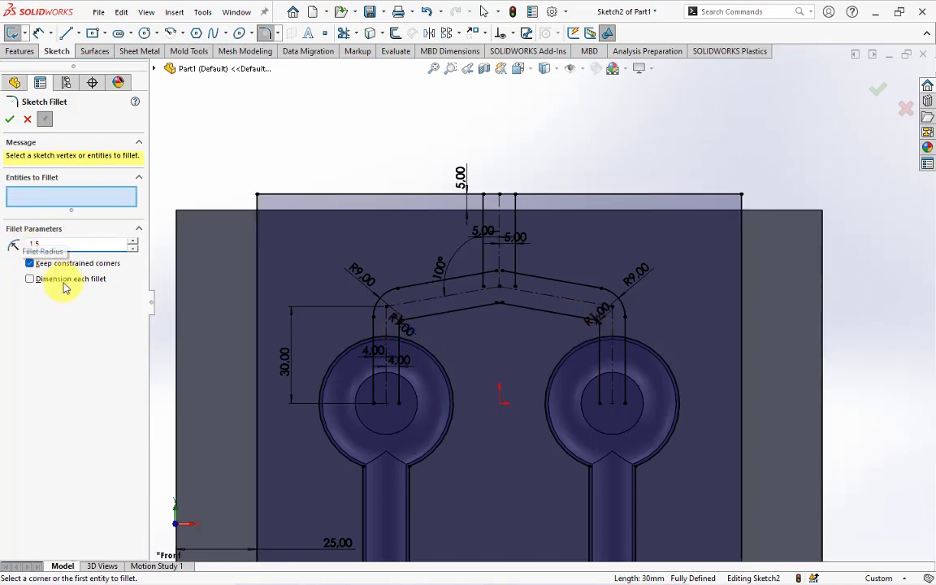
{"action": "left_click", "coordinate": [482, 310]}
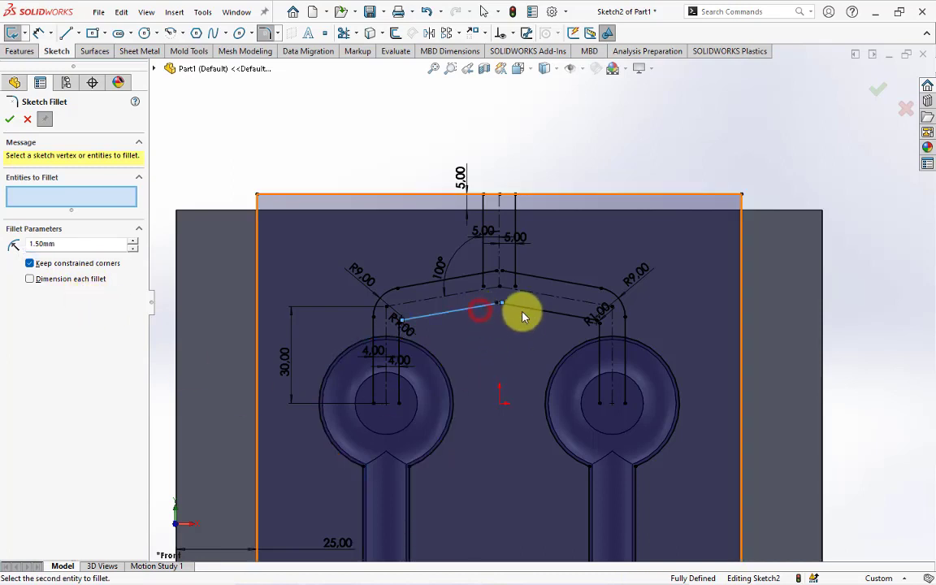
{"action": "left_click", "coordinate": [528, 314]}
{"action": "scroll", "coordinate": [528, 314], "scroll_direction": "down", "scroll_amount": 3}
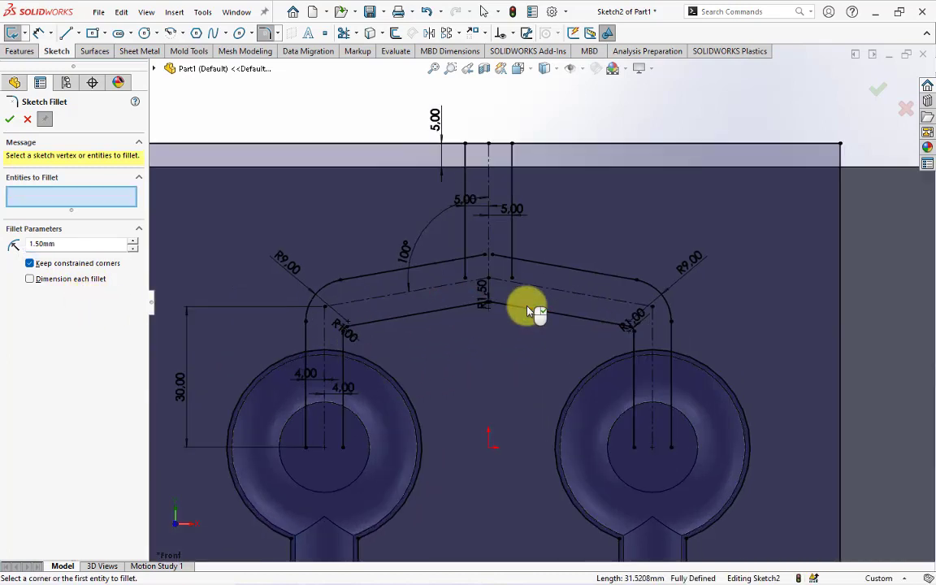
{"action": "type", "text": "5"}
Step: Round both sprue junction corners at R5.00
{"action": "key", "text": "Return"}
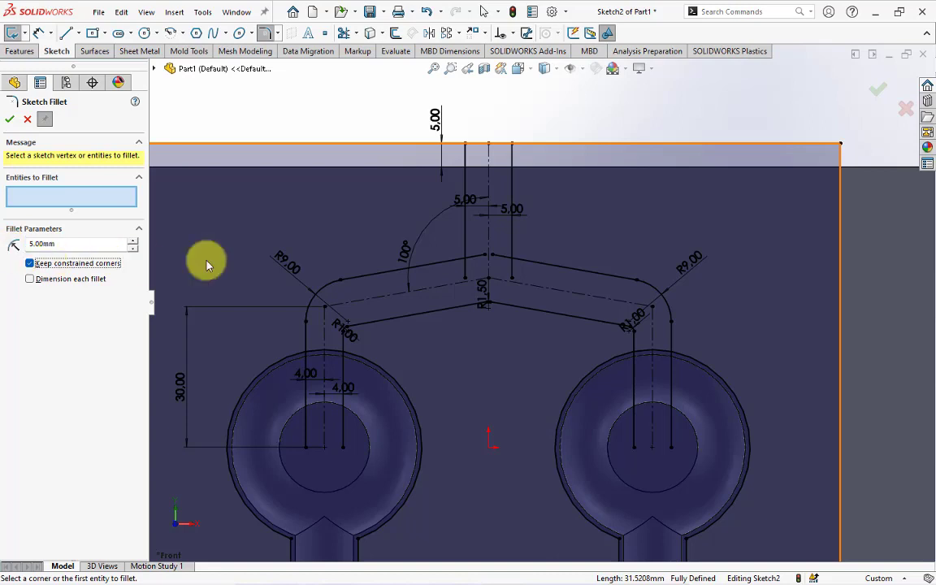
{"action": "left_click", "coordinate": [447, 263]}
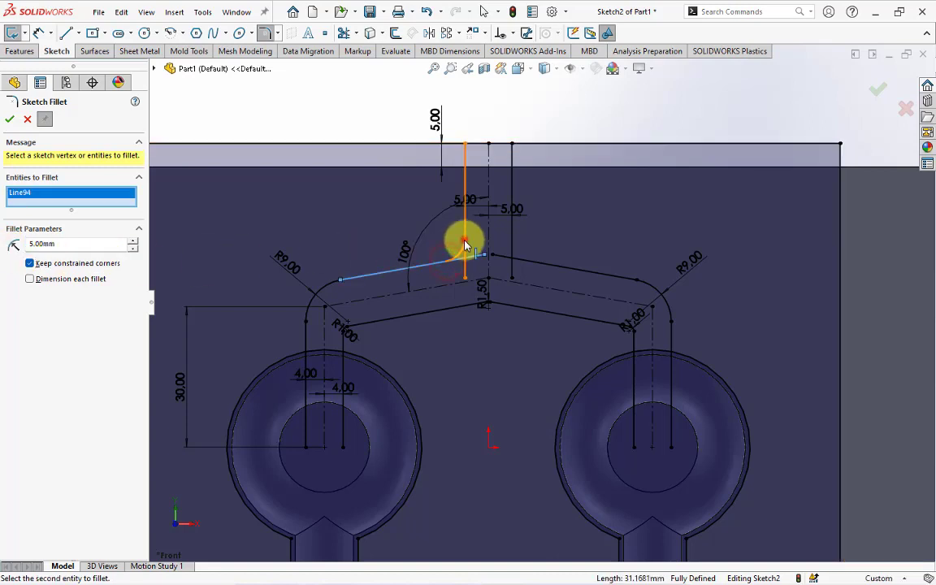
{"action": "left_click", "coordinate": [527, 266]}
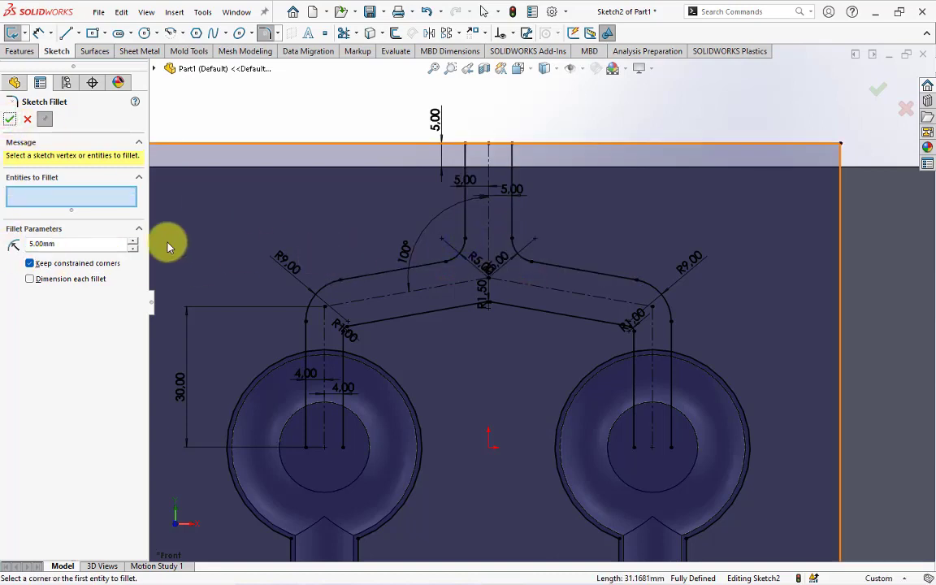
{"action": "left_click", "coordinate": [27, 120]}
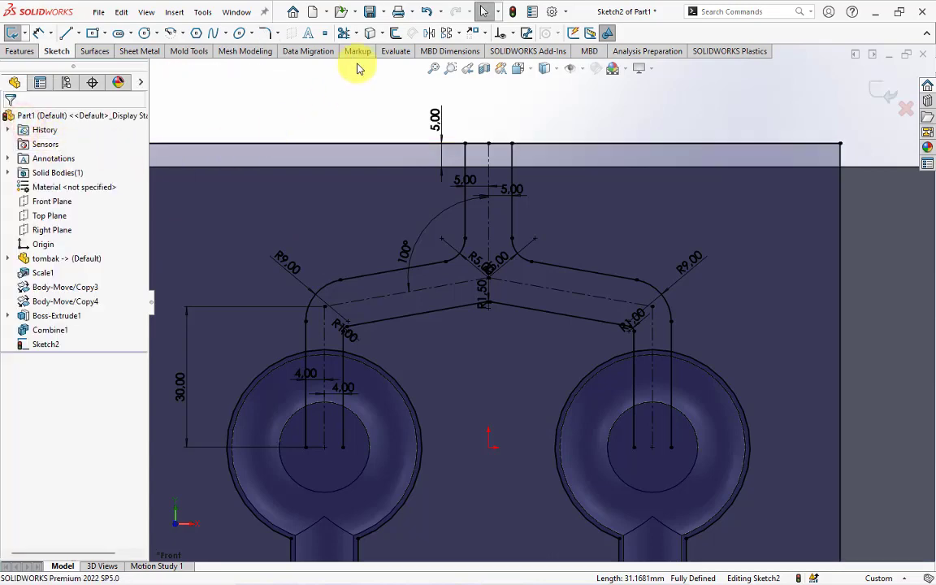
Step: Trim the top line across the sprue and the inner cavity lines, opening both rings into the runners
{"action": "left_click", "coordinate": [344, 33]}
{"action": "left_click", "coordinate": [22, 351]}
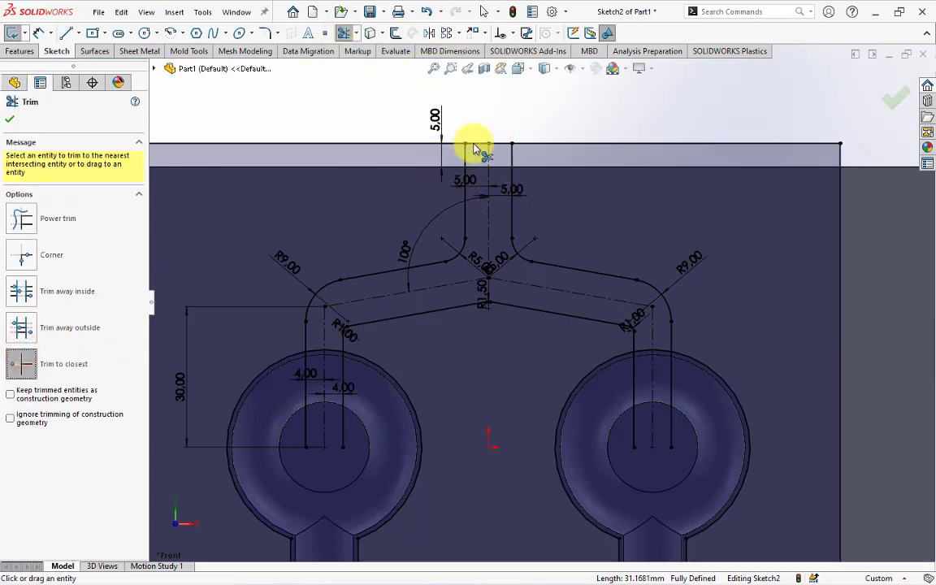
{"action": "left_click", "coordinate": [476, 143]}
{"action": "left_click", "coordinate": [498, 309]}
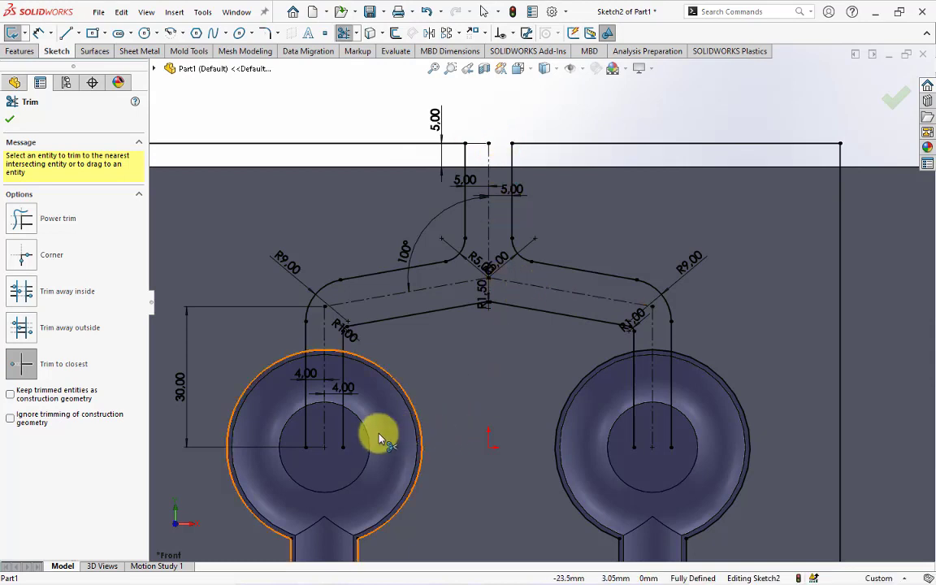
{"action": "left_click", "coordinate": [343, 432]}
{"action": "left_click", "coordinate": [305, 435]}
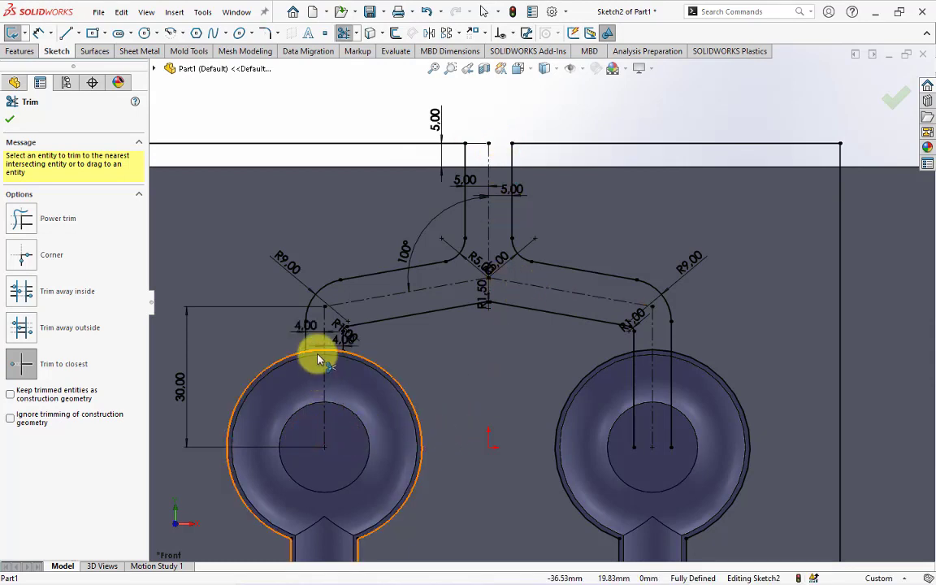
{"action": "left_click", "coordinate": [321, 352]}
{"action": "left_click", "coordinate": [631, 400]}
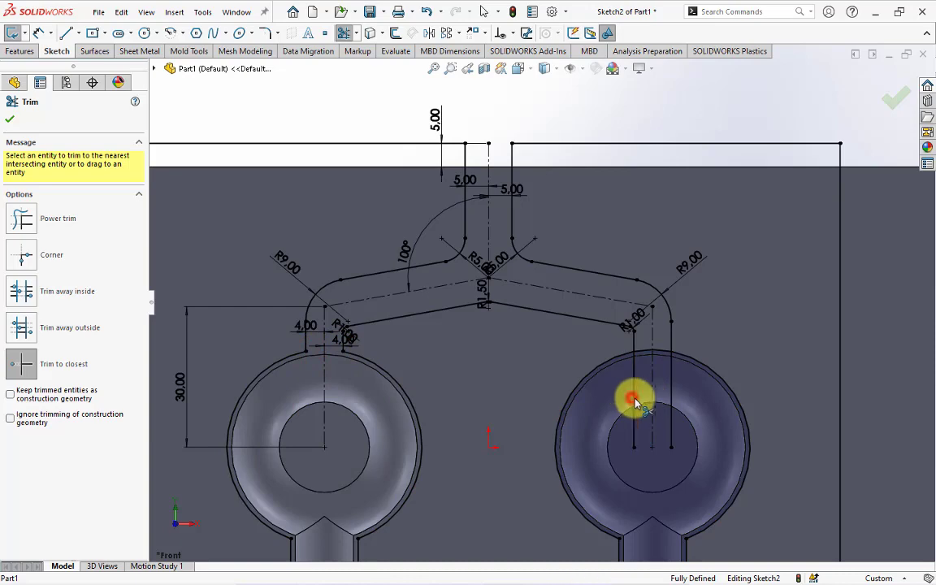
{"action": "left_click", "coordinate": [669, 396]}
{"action": "left_click", "coordinate": [642, 354]}
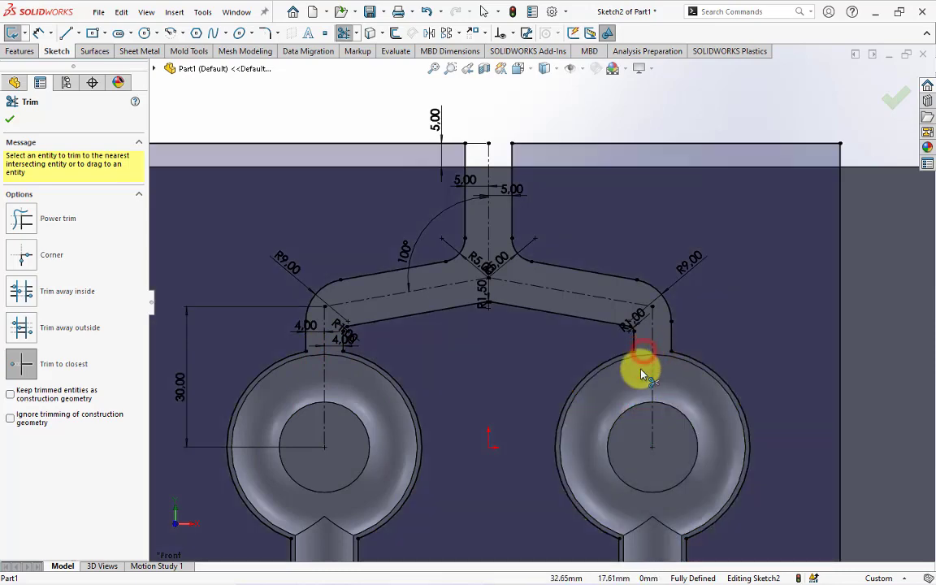
{"action": "left_click", "coordinate": [8, 121]}
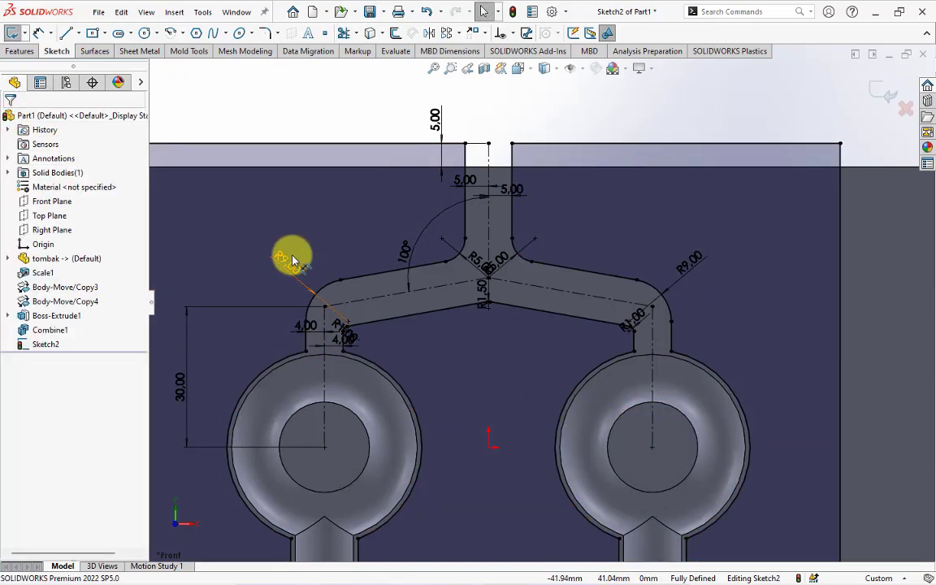
Step: Round the four runner-to-cavity corners with 1.50 mm sketch fillets
{"action": "left_click", "coordinate": [265, 33]}
{"action": "type", "text": "1.5"}
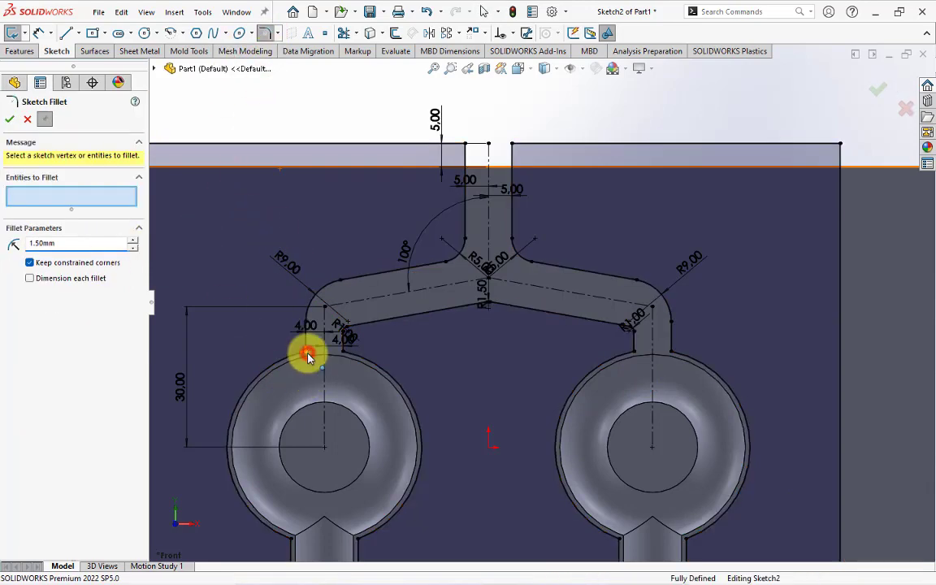
{"action": "left_click", "coordinate": [309, 354]}
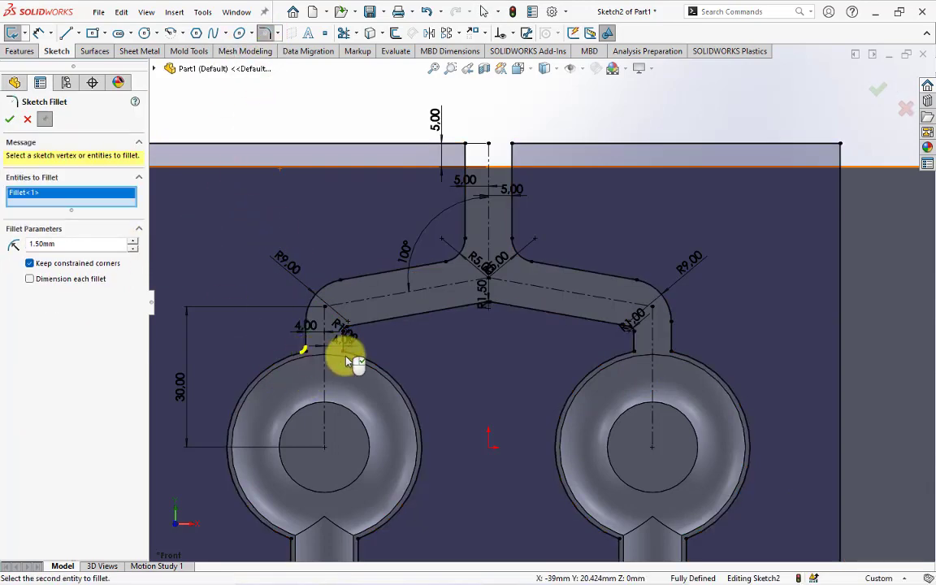
{"action": "left_click", "coordinate": [345, 352]}
{"action": "left_click", "coordinate": [633, 352]}
{"action": "left_click", "coordinate": [670, 360]}
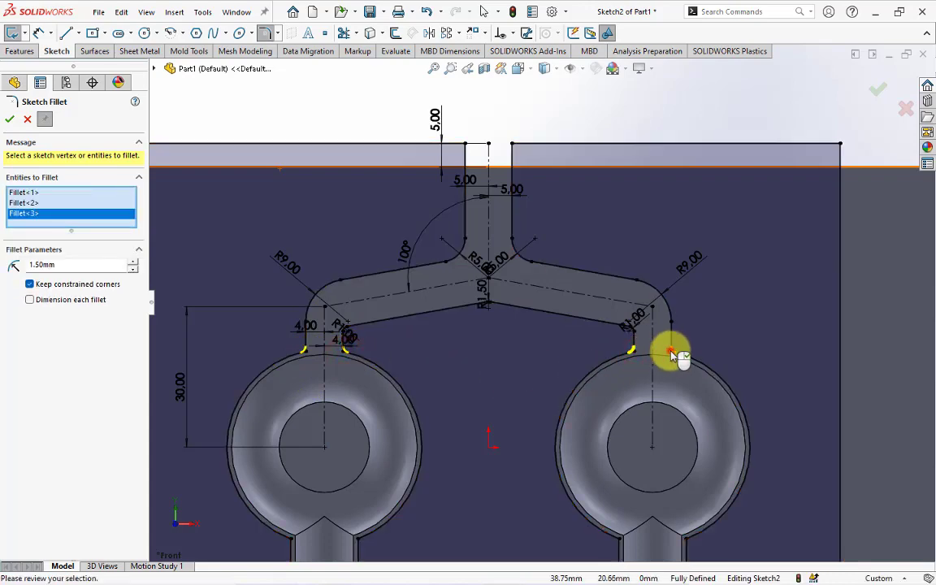
Step: Round the four handle-to-ring corners at R1.50 and apply all eight fillets
{"action": "scroll", "coordinate": [662, 374], "scroll_direction": "up", "scroll_amount": 2}
{"action": "scroll", "coordinate": [435, 483], "scroll_direction": "down", "scroll_amount": 1}
{"action": "scroll", "coordinate": [328, 441], "scroll_direction": "down", "scroll_amount": 2}
{"action": "left_click", "coordinate": [327, 437]}
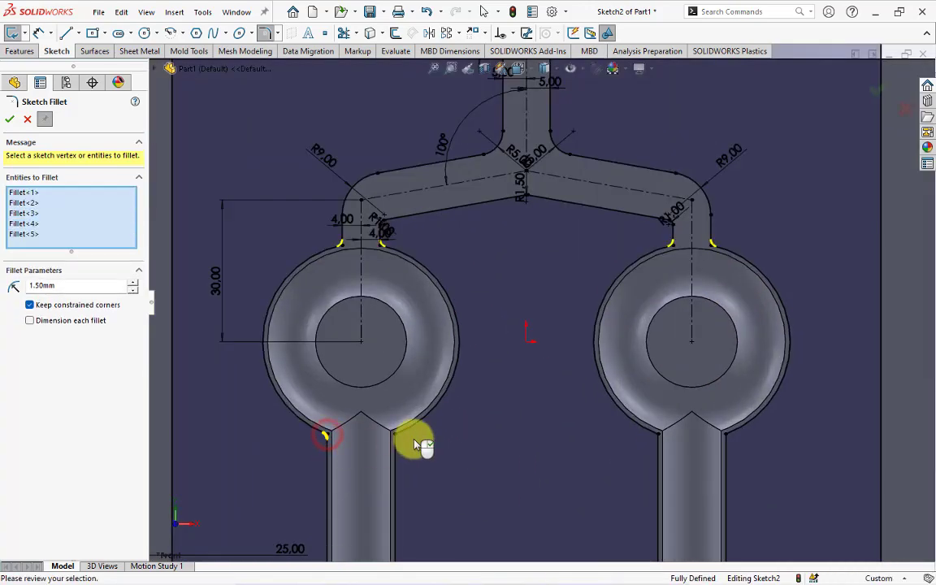
{"action": "left_click", "coordinate": [396, 435]}
{"action": "left_click", "coordinate": [656, 437]}
{"action": "left_click", "coordinate": [723, 437]}
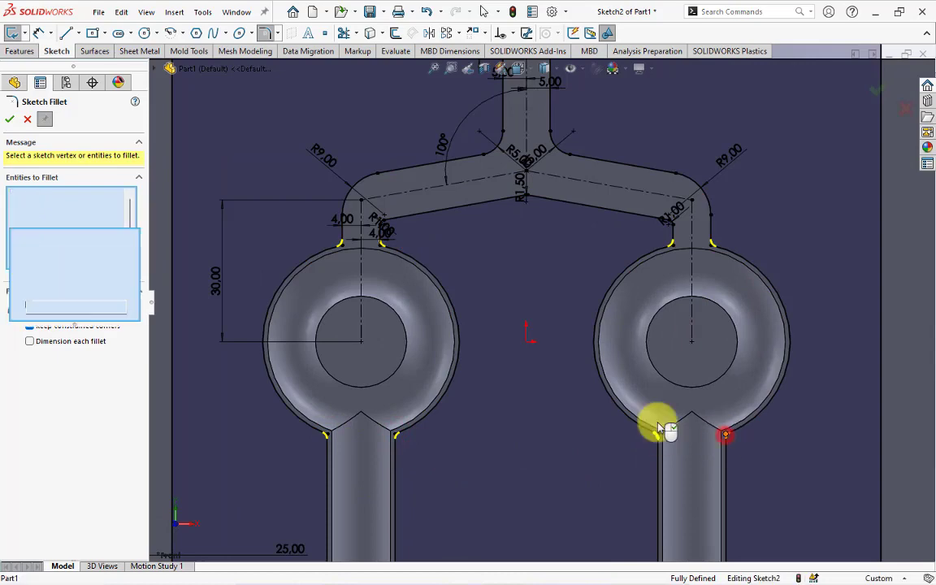
{"action": "scroll", "coordinate": [556, 411], "scroll_direction": "up", "scroll_amount": 2}
{"action": "scroll", "coordinate": [388, 251], "scroll_direction": "up", "scroll_amount": 1}
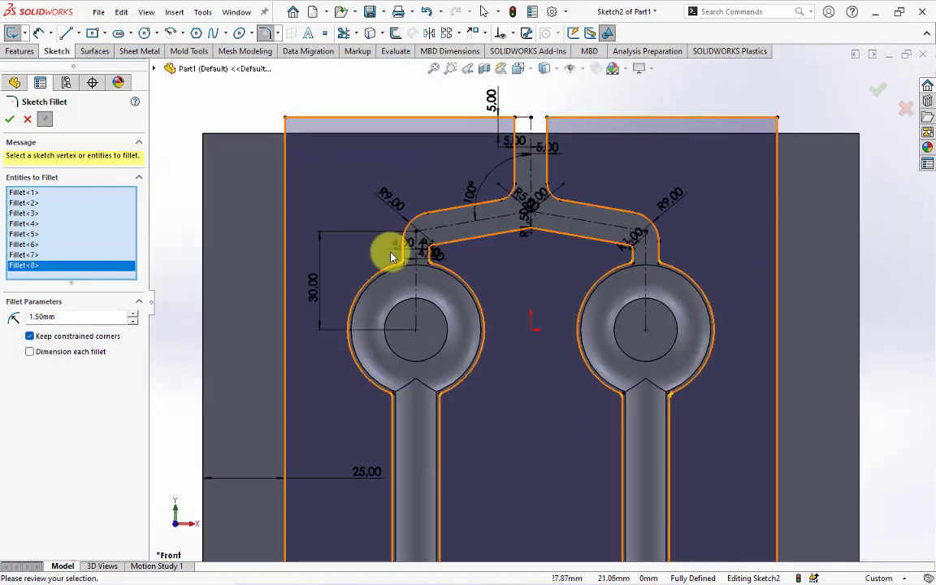
{"action": "left_click", "coordinate": [9, 119]}
{"action": "left_click", "coordinate": [26, 120]}
Step: Chamfer both top corners of the sprue entry at 8 mm × 45° using angle-distance
{"action": "left_click", "coordinate": [277, 33]}
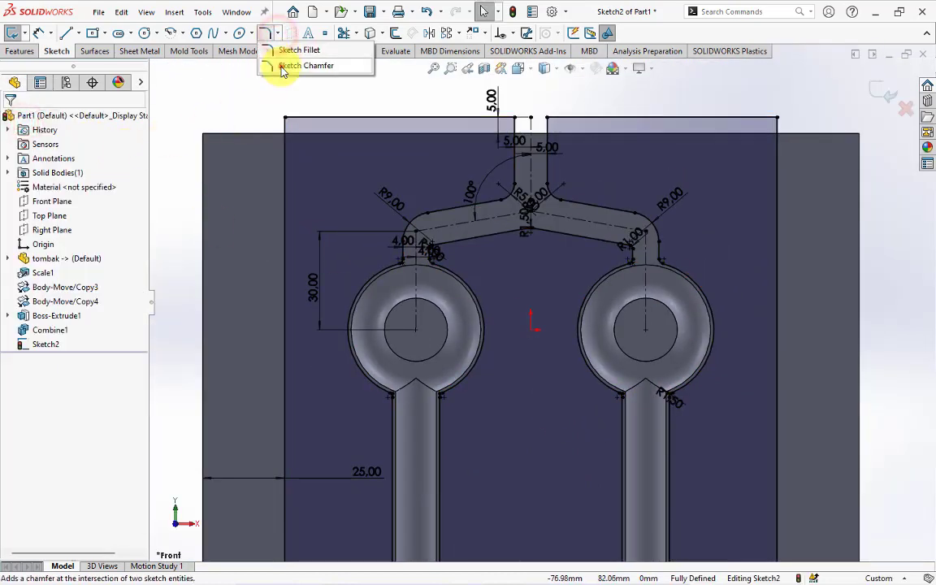
{"action": "left_click", "coordinate": [305, 66]}
{"action": "left_click", "coordinate": [40, 157]}
{"action": "type", "text": "8"}
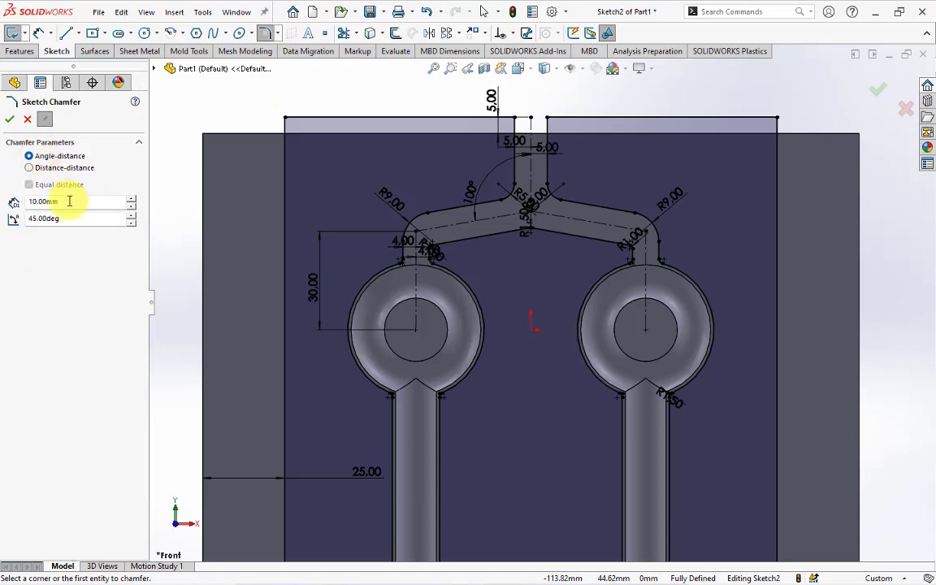
{"action": "left_click", "coordinate": [513, 120]}
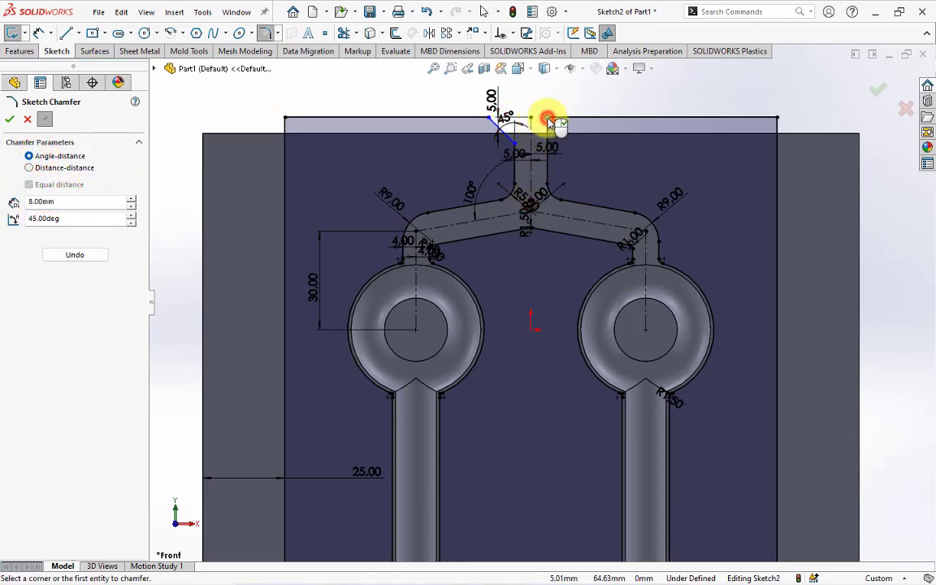
{"action": "left_click", "coordinate": [10, 118]}
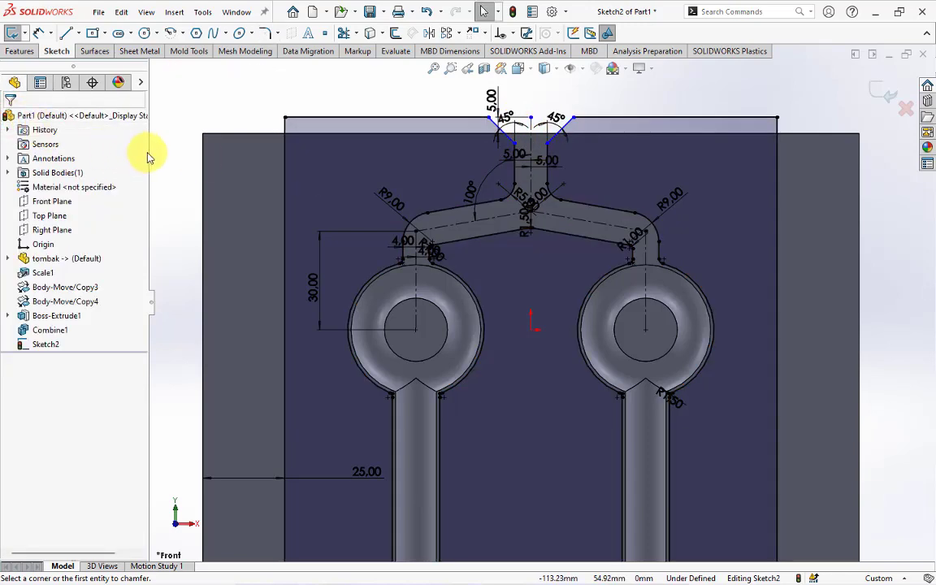
Step: Zoom out and tilt the block into a 3D view to see its side faces
{"action": "scroll", "coordinate": [307, 168], "scroll_direction": "up", "scroll_amount": 2}
{"action": "scroll", "coordinate": [309, 169], "scroll_direction": "up", "scroll_amount": 3}
{"action": "scroll", "coordinate": [312, 171], "scroll_direction": "up", "scroll_amount": 2}
{"action": "scroll", "coordinate": [382, 355], "scroll_direction": "up", "scroll_amount": 1}
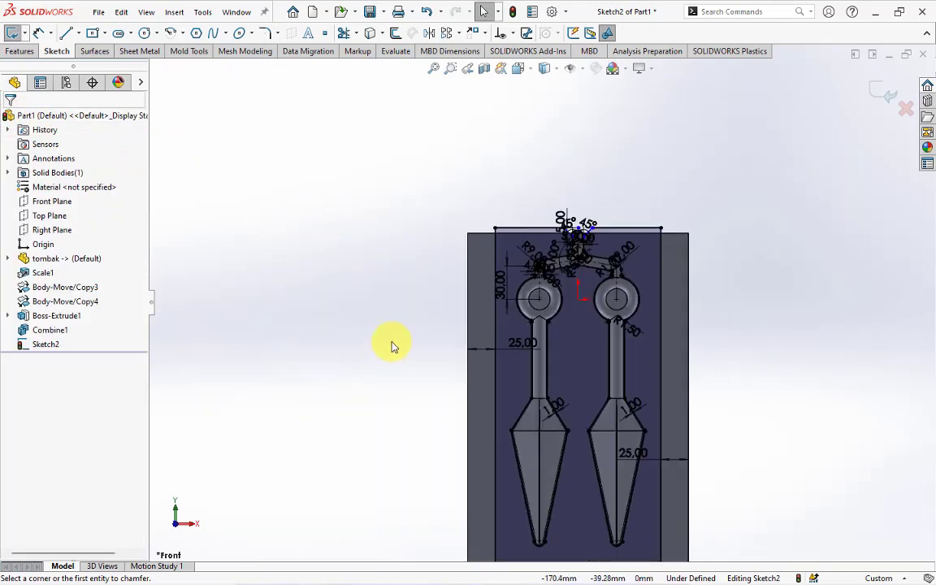
{"action": "scroll", "coordinate": [391, 346], "scroll_direction": "up", "scroll_amount": 1}
{"action": "middle_click_drag", "start_coordinate": [414, 349], "coordinate": [397, 380]}
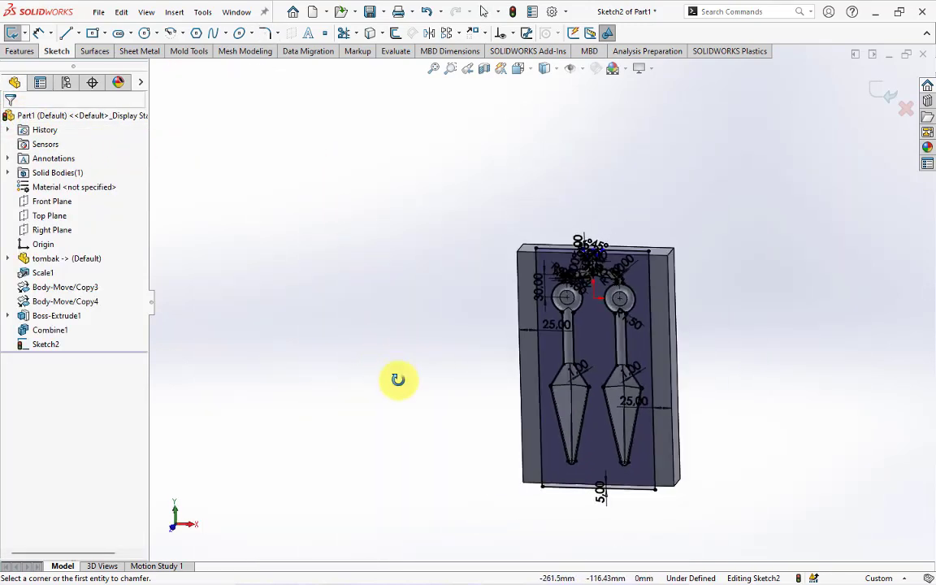
{"action": "left_click", "coordinate": [23, 52]}
{"action": "left_click", "coordinate": [98, 33]}
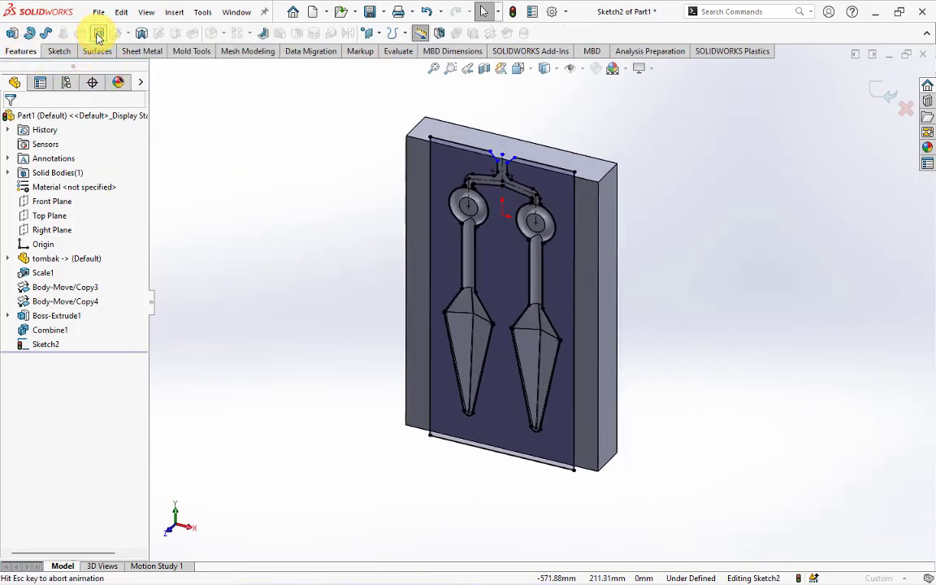
{"action": "type", "text": "3"}
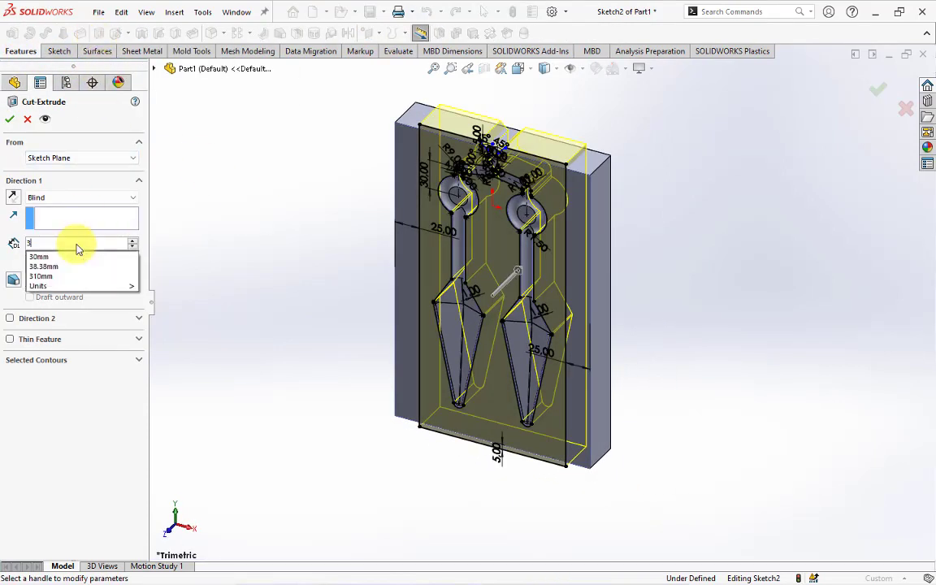
{"action": "key", "text": "Return"}
{"action": "left_click", "coordinate": [13, 280]}
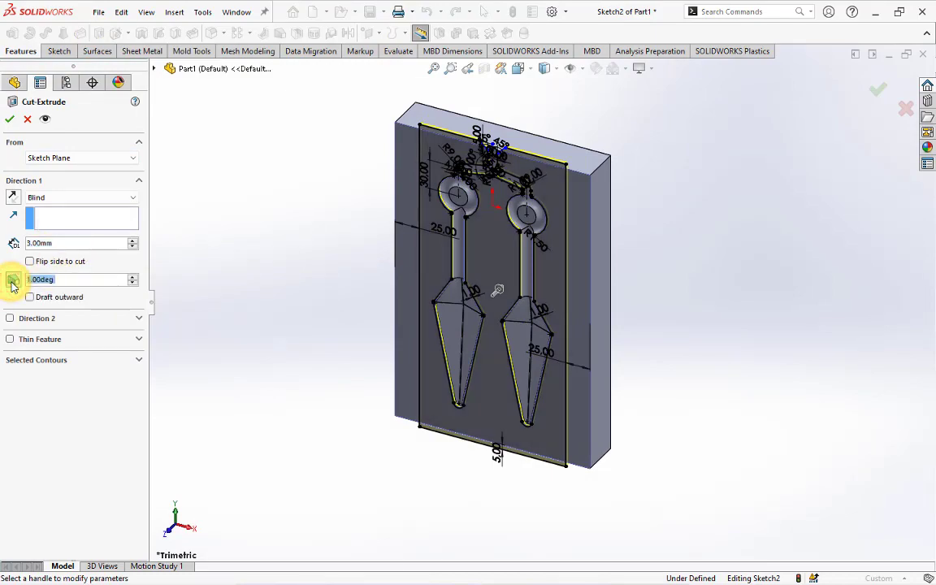
{"action": "type", "text": "45"}
{"action": "key", "text": "Return"}
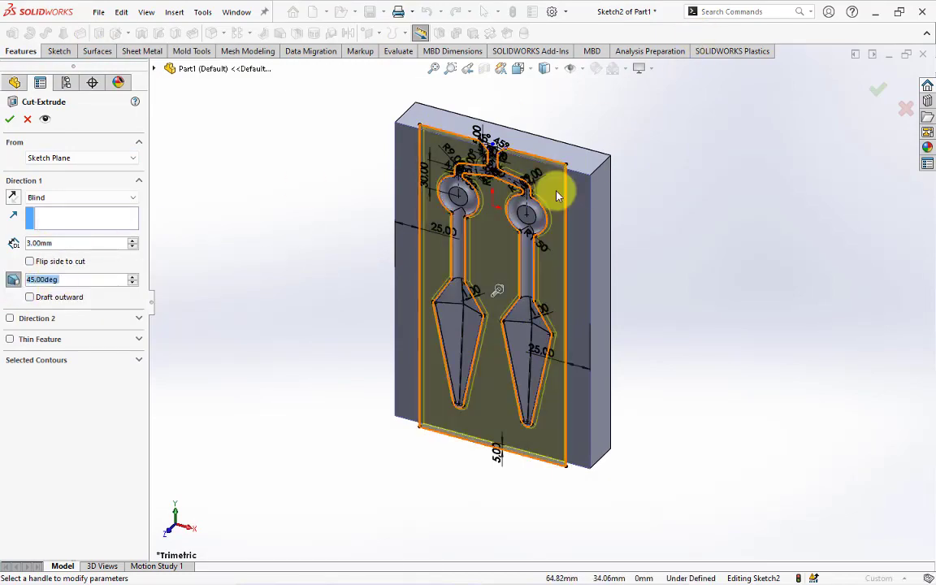
{"action": "scroll", "coordinate": [562, 195], "scroll_direction": "down", "scroll_amount": 5}
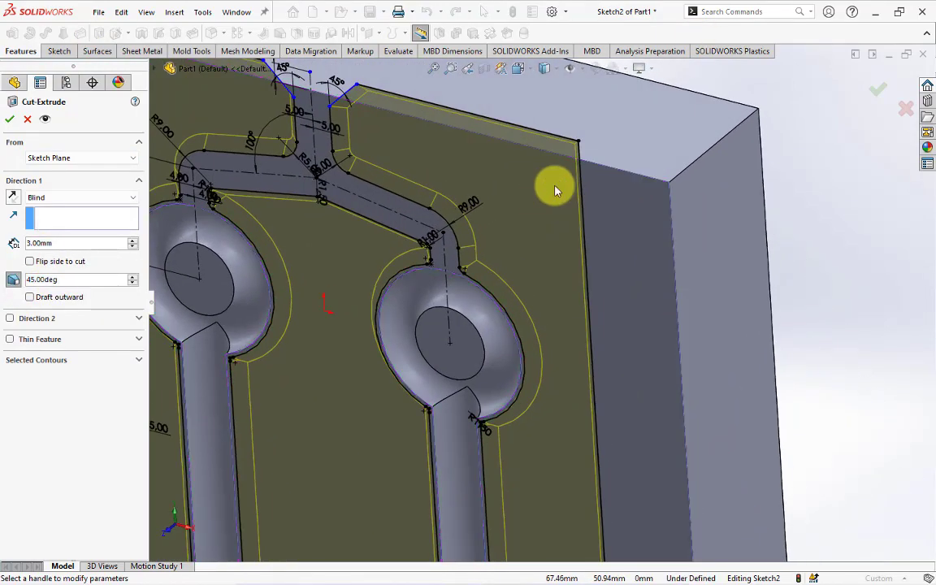
{"action": "scroll", "coordinate": [558, 190], "scroll_direction": "up", "scroll_amount": 5}
{"action": "scroll", "coordinate": [539, 393], "scroll_direction": "down", "scroll_amount": 4}
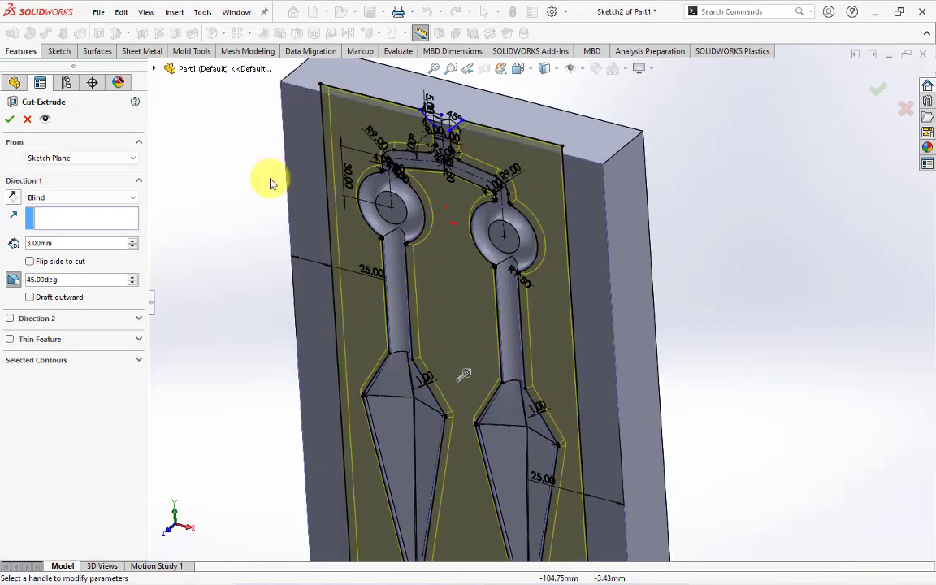
{"action": "left_click", "coordinate": [27, 120]}
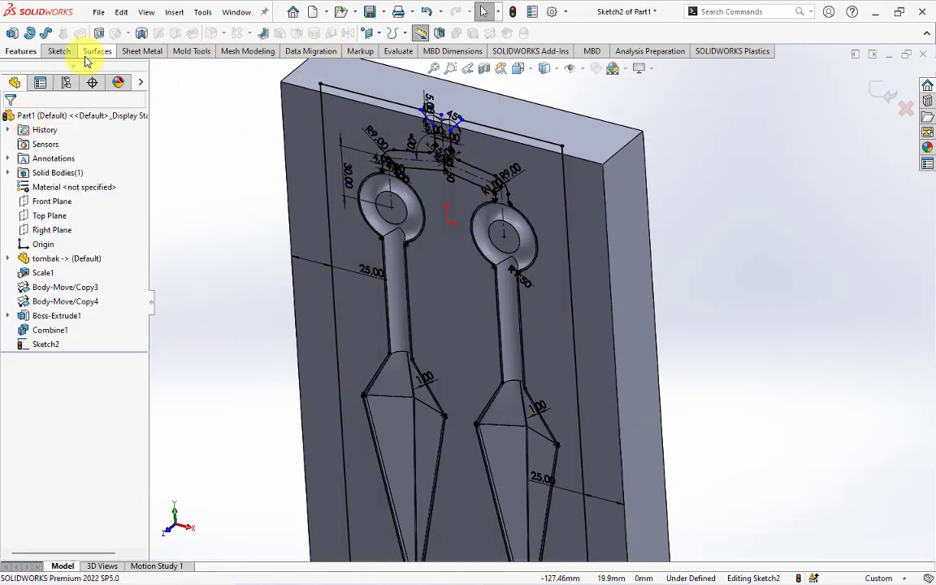
{"action": "left_click", "coordinate": [58, 50]}
Step: Offset the inner hole circle of each kunai ring 1 mm, one-directional and reversed
{"action": "left_click", "coordinate": [396, 36]}
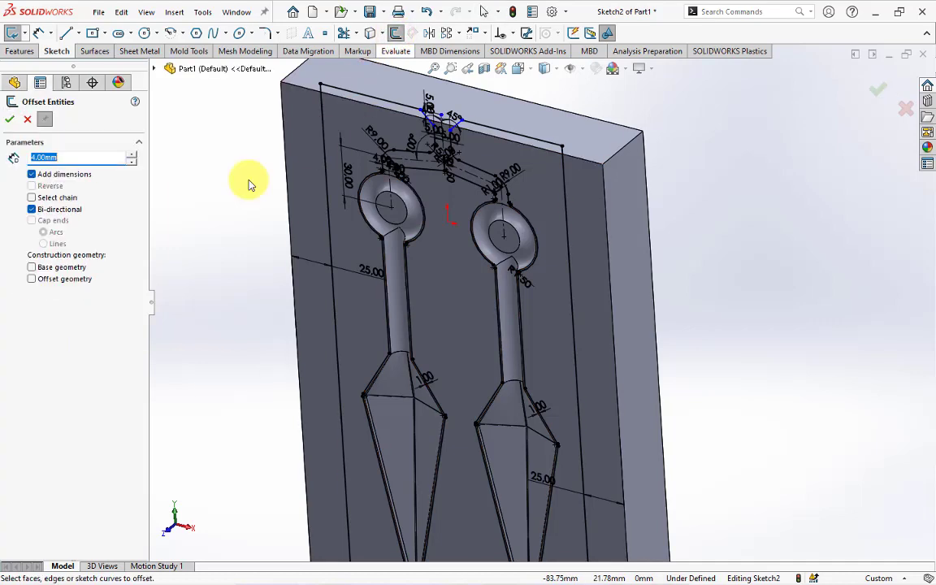
{"action": "scroll", "coordinate": [409, 241], "scroll_direction": "down", "scroll_amount": 3}
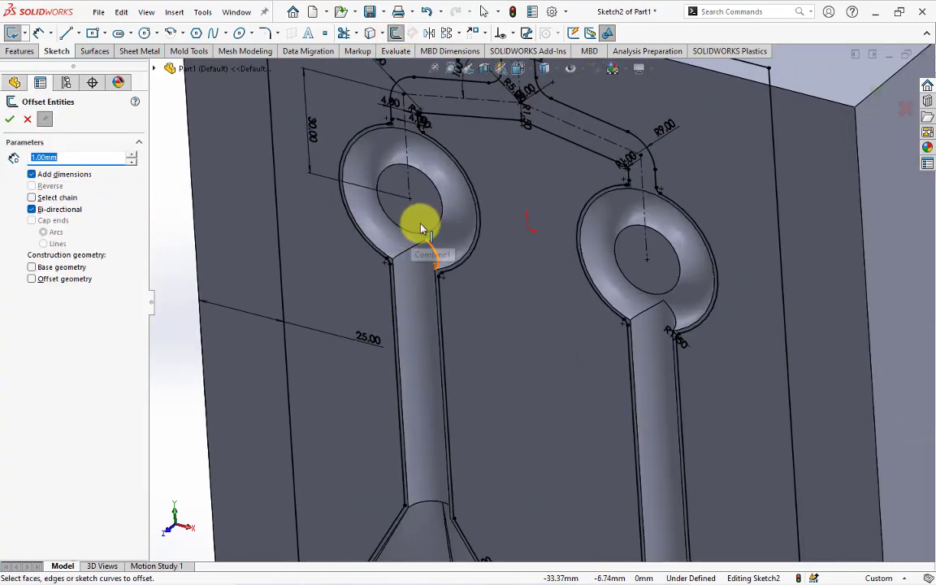
{"action": "left_click", "coordinate": [435, 235]}
{"action": "left_click", "coordinate": [31, 209]}
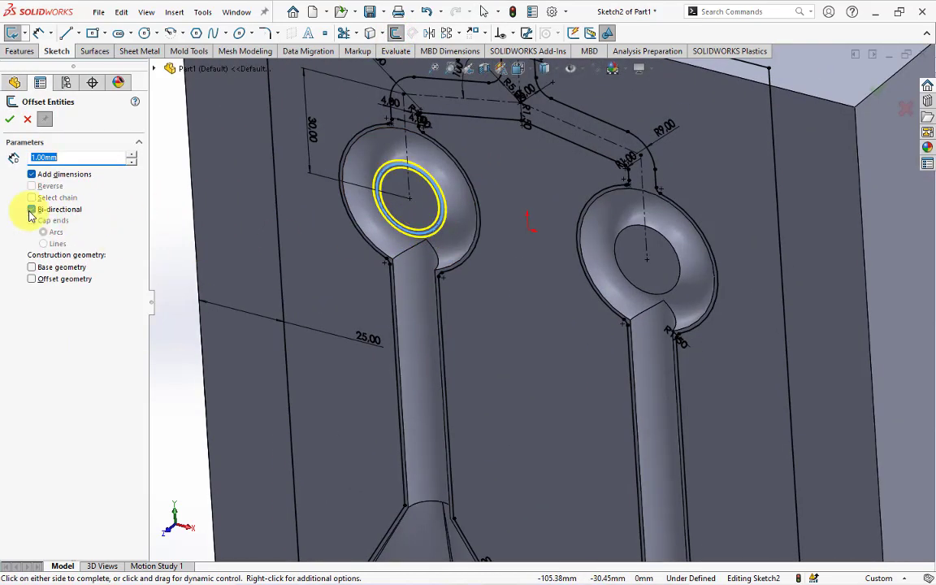
{"action": "left_click", "coordinate": [33, 186]}
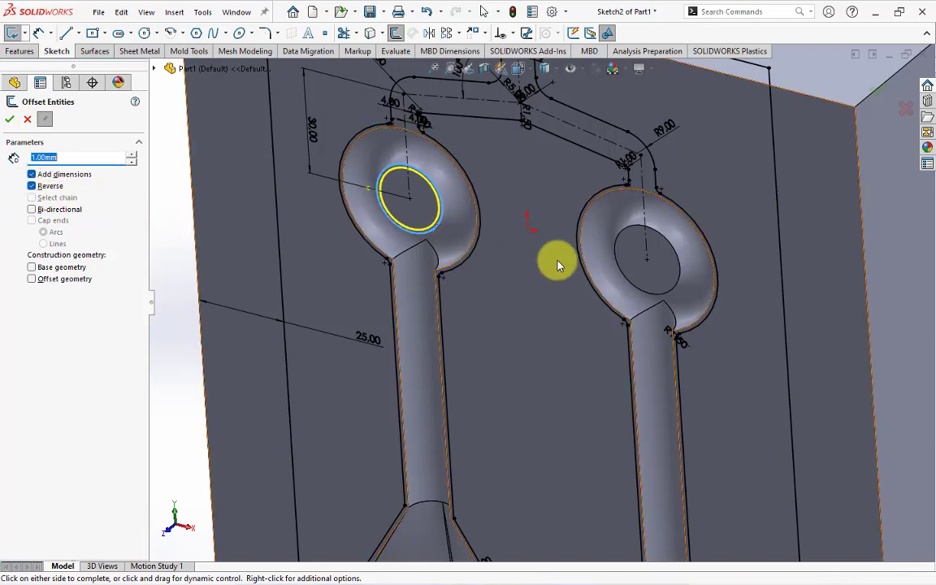
{"action": "left_click", "coordinate": [633, 286]}
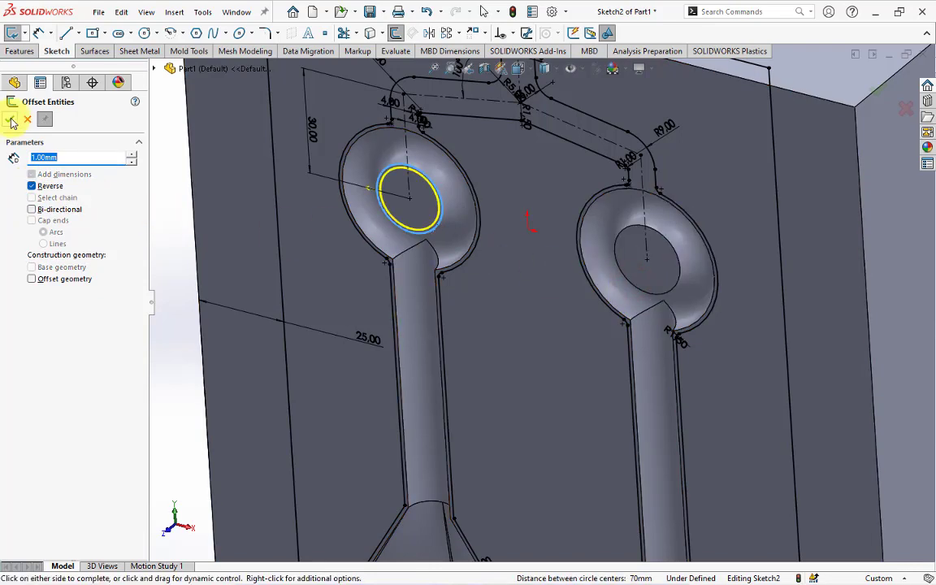
{"action": "left_click", "coordinate": [9, 119]}
{"action": "left_click", "coordinate": [645, 292]}
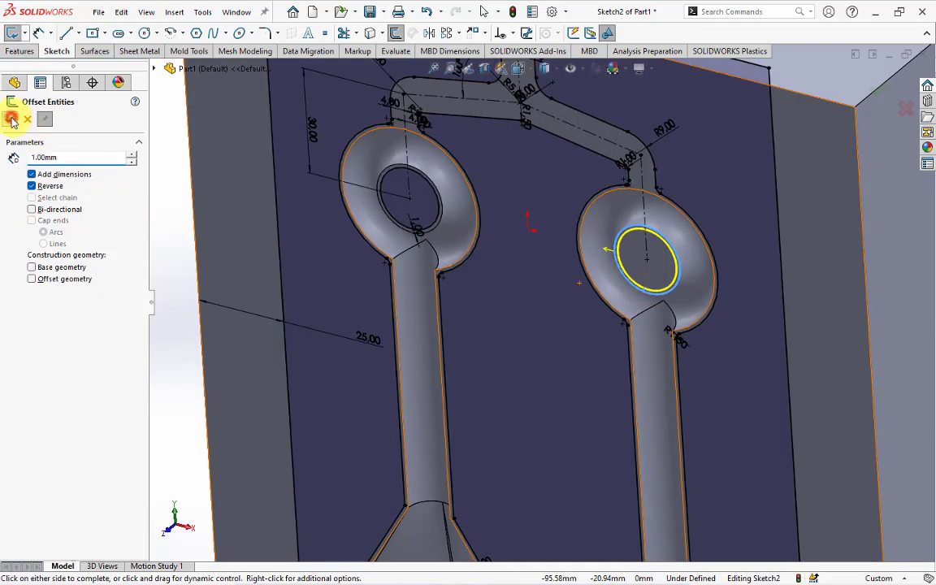
{"action": "left_click", "coordinate": [11, 120]}
{"action": "middle_click_drag", "start_coordinate": [255, 202], "coordinate": [150, 147]}
{"action": "left_click", "coordinate": [19, 49]}
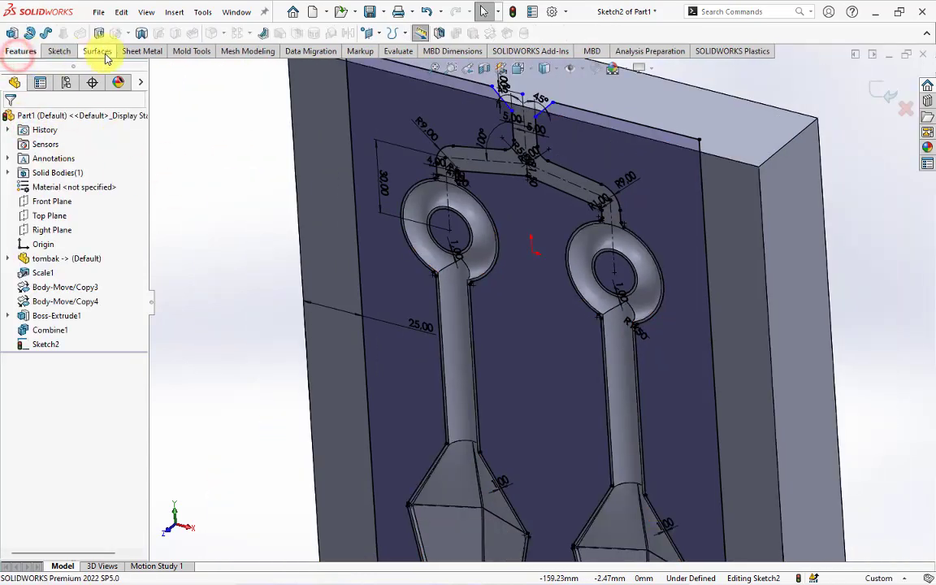
Step: Extruded-cut Sketch2 3 mm blind into the block with a 45° draft
{"action": "left_click", "coordinate": [99, 33]}
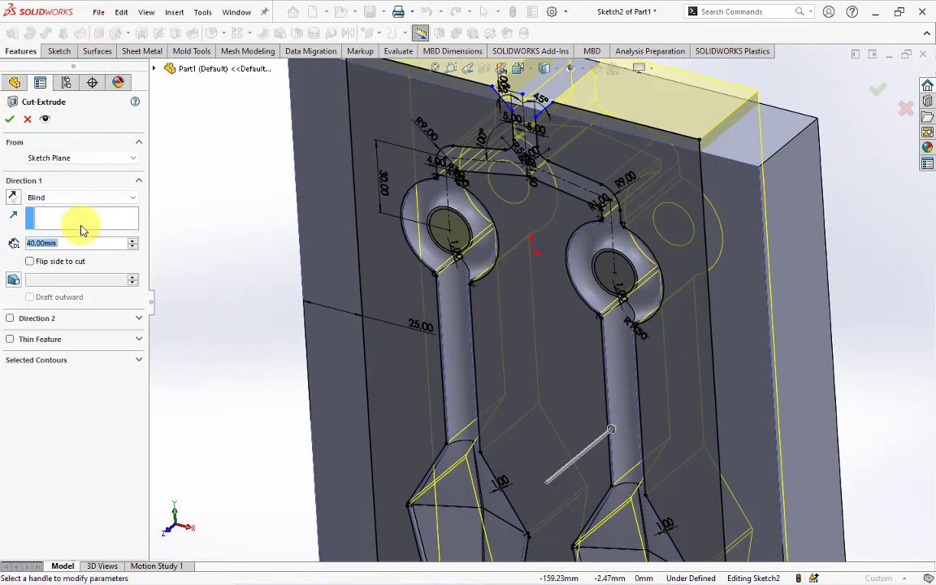
{"action": "type", "text": "3"}
{"action": "key", "text": "Tab"}
{"action": "left_click", "coordinate": [14, 280]}
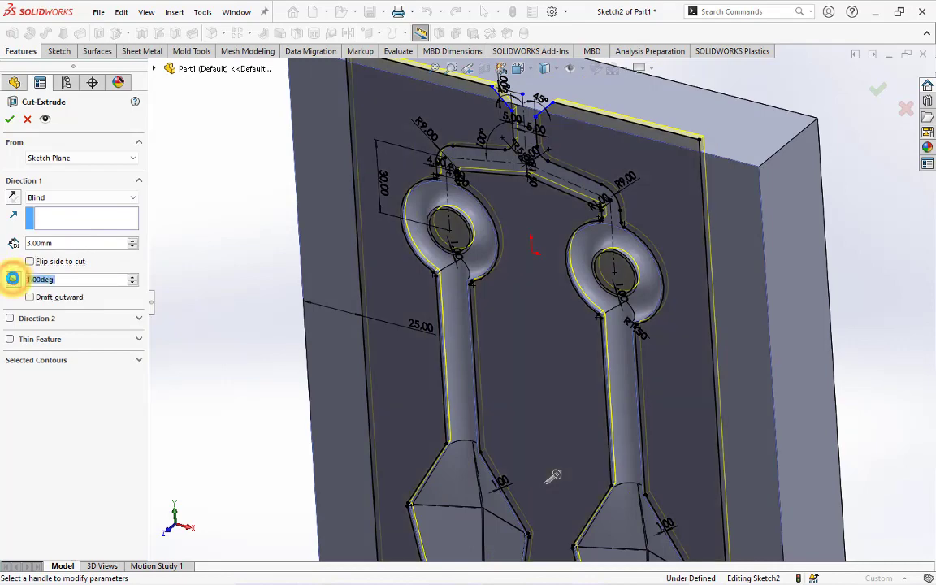
{"action": "key", "text": "Tab"}
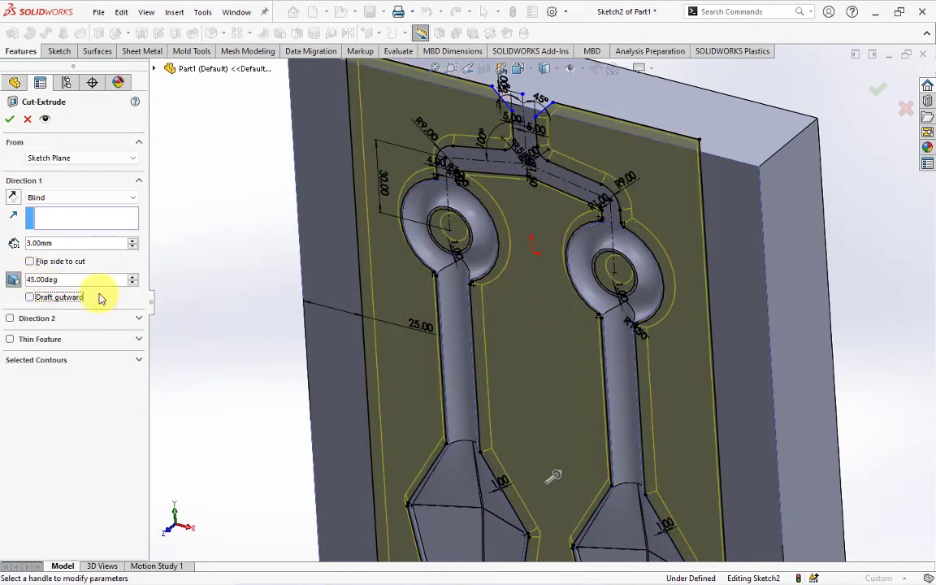
{"action": "key", "text": "f"}
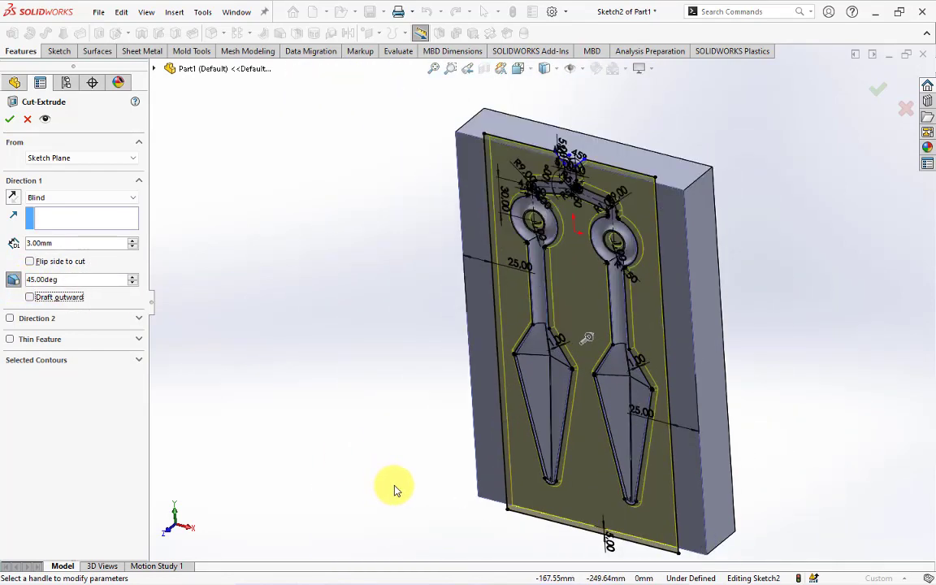
{"action": "left_click", "coordinate": [7, 120]}
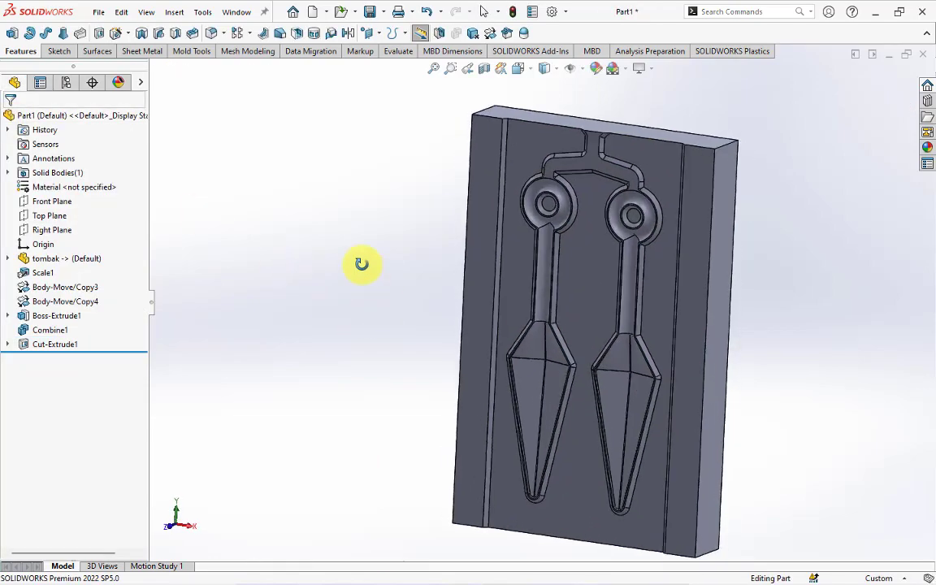
Step: Orient the block toward its cavities and start Sketch3 on the front face
{"action": "scroll", "coordinate": [682, 194], "scroll_direction": "down", "scroll_amount": 4}
{"action": "scroll", "coordinate": [488, 209], "scroll_direction": "up", "scroll_amount": 1}
{"action": "scroll", "coordinate": [513, 175], "scroll_direction": "down", "scroll_amount": 1}
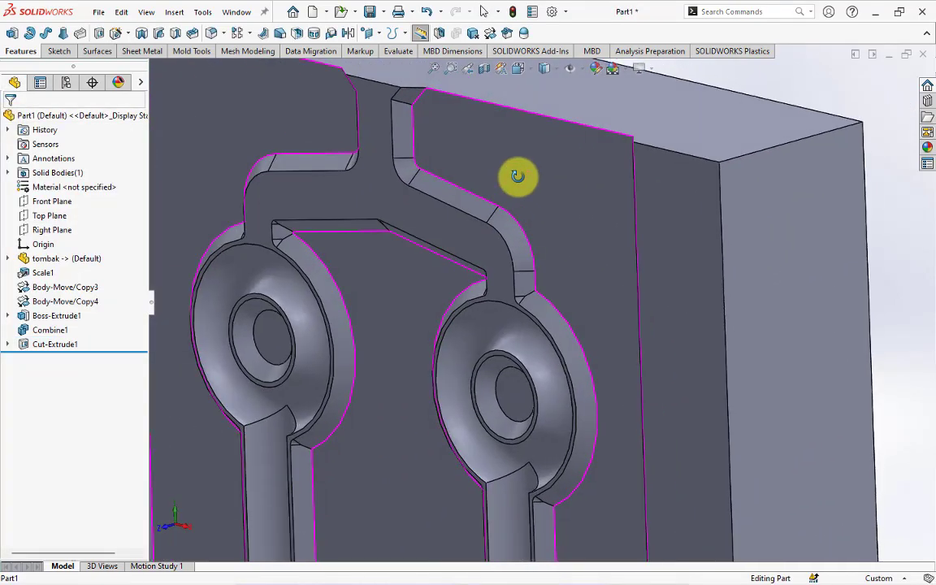
{"action": "scroll", "coordinate": [523, 182], "scroll_direction": "up", "scroll_amount": 3}
{"action": "scroll", "coordinate": [520, 209], "scroll_direction": "up", "scroll_amount": 2}
{"action": "mouse_move", "coordinate": [544, 512]}
{"action": "middle_mouse_down"}
{"action": "mouse_move", "coordinate": [554, 510]}
{"action": "mouse_move", "coordinate": [547, 386]}
{"action": "middle_mouse_up"}
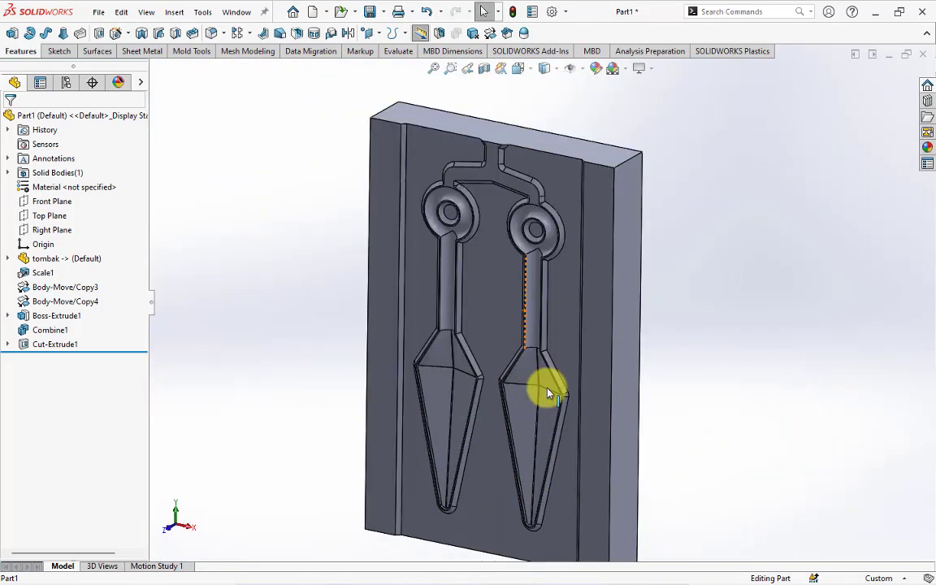
{"action": "scroll", "coordinate": [502, 183], "scroll_direction": "down", "scroll_amount": 3}
{"action": "scroll", "coordinate": [487, 199], "scroll_direction": "down", "scroll_amount": 2}
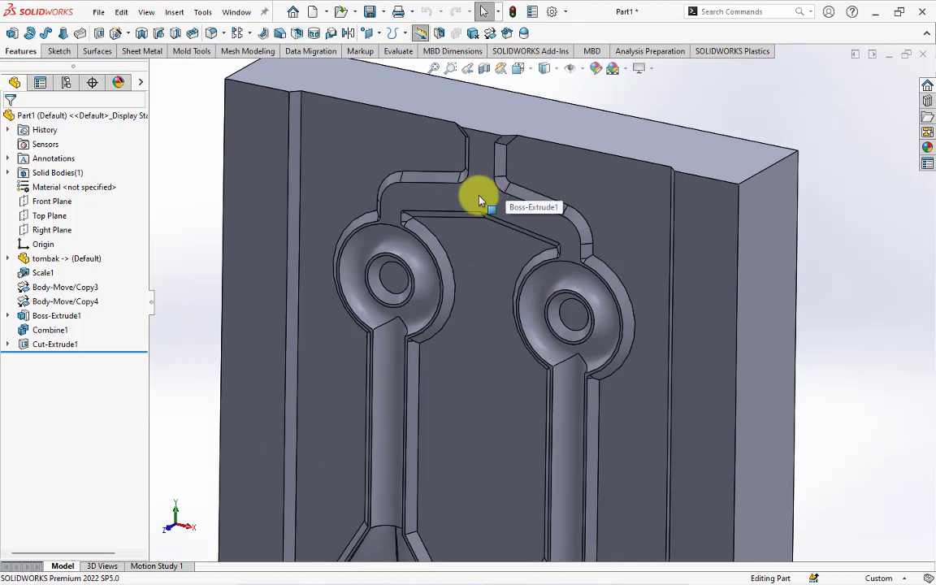
{"action": "left_click", "coordinate": [491, 195]}
{"action": "left_click", "coordinate": [533, 158]}
Step: Offset the sprue-and-runner edge 5 mm (flipped) and the right cavity junction edge 4 mm
{"action": "scroll", "coordinate": [547, 130], "scroll_direction": "down", "scroll_amount": 3}
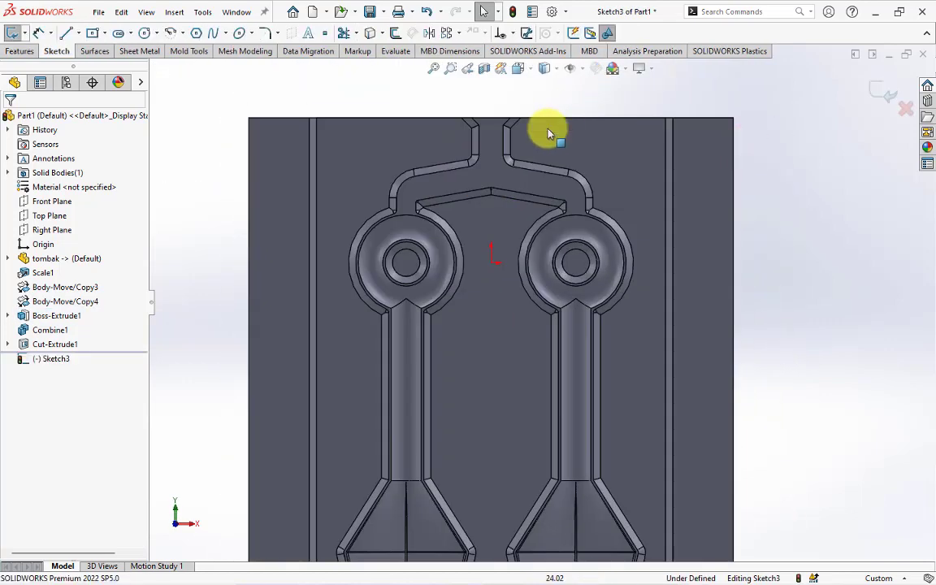
{"action": "scroll", "coordinate": [508, 153], "scroll_direction": "down", "scroll_amount": 3}
{"action": "left_click", "coordinate": [396, 33]}
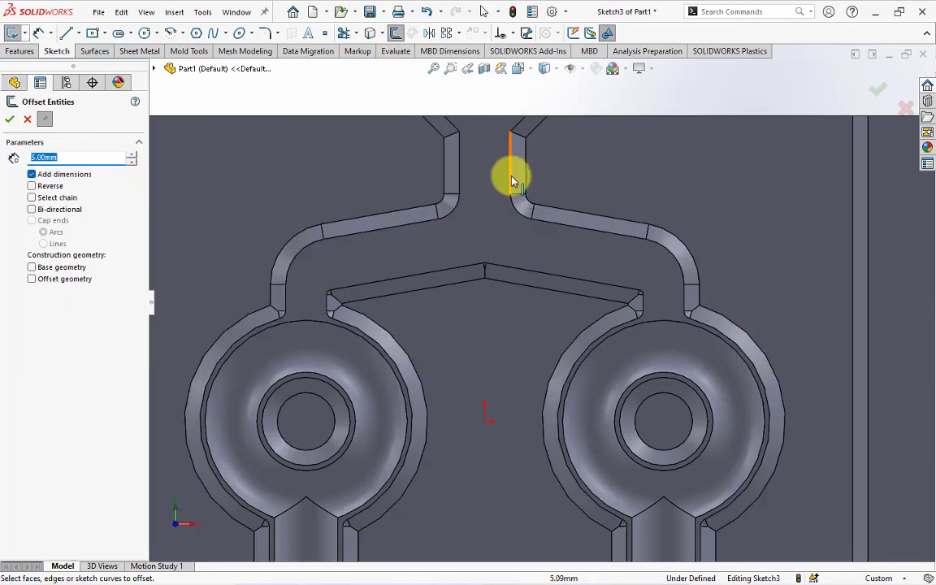
{"action": "left_click", "coordinate": [513, 207]}
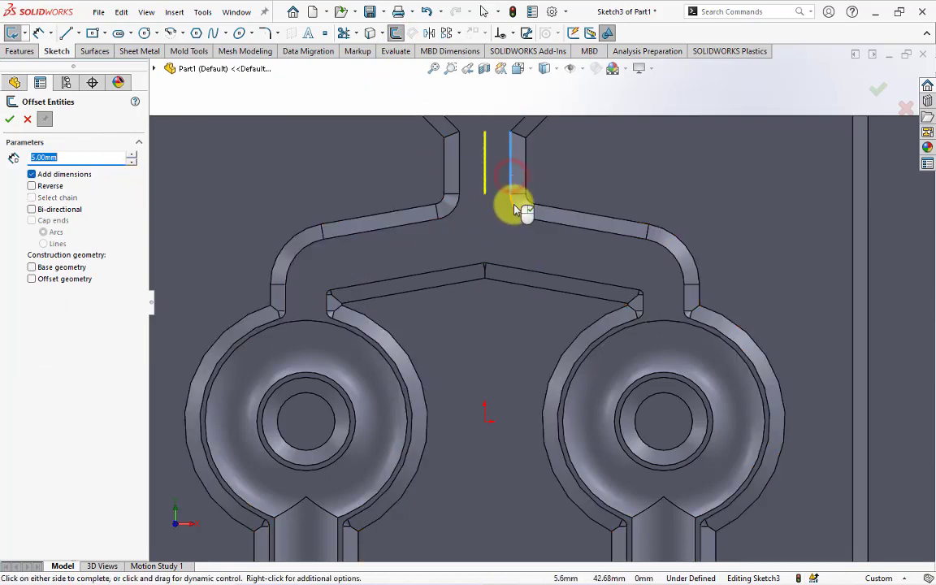
{"action": "left_click", "coordinate": [571, 232]}
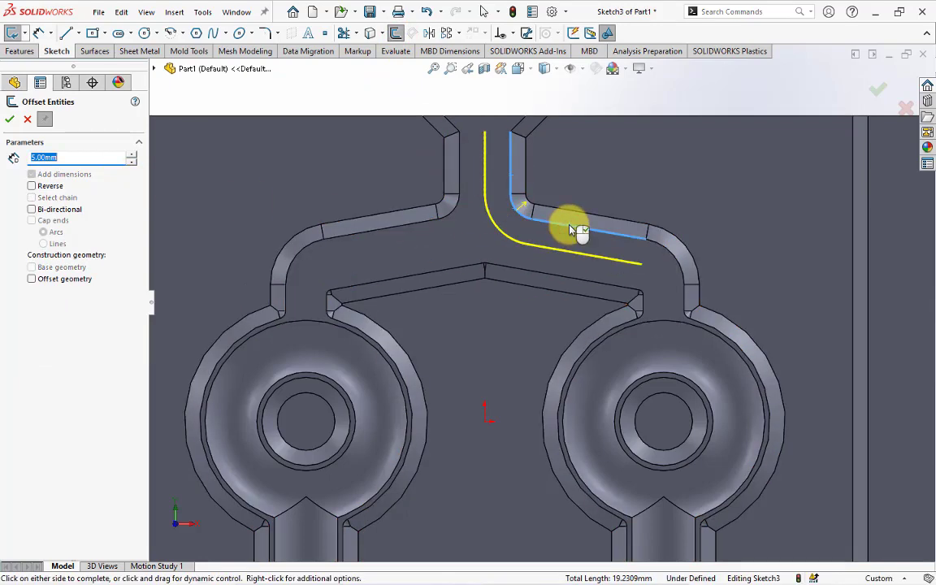
{"action": "left_click", "coordinate": [11, 122]}
{"action": "type", "text": "4"}
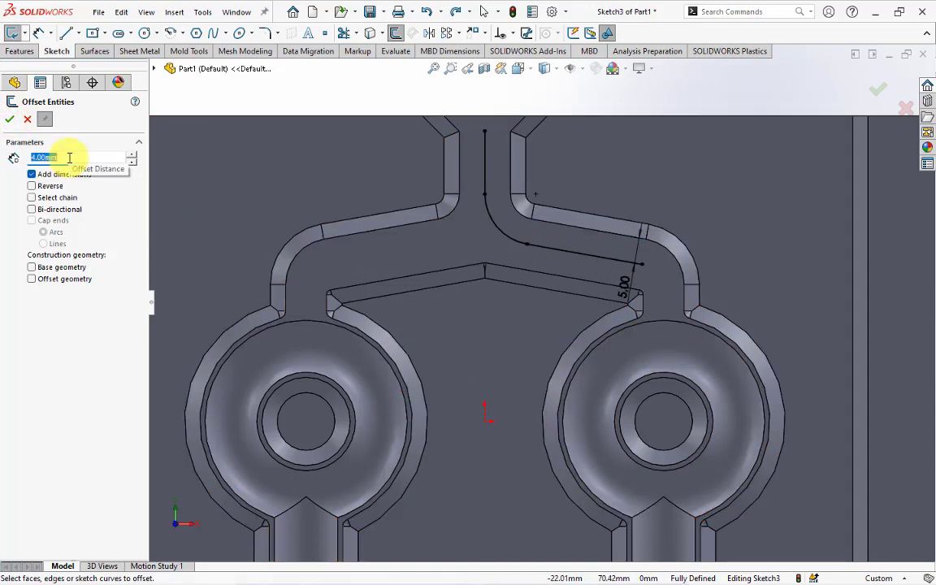
{"action": "left_click", "coordinate": [644, 310]}
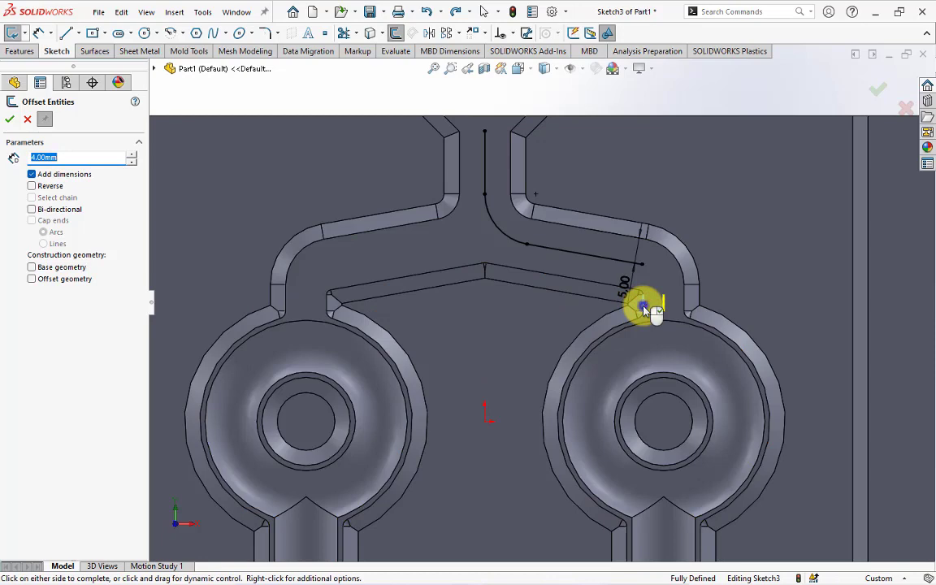
{"action": "left_click", "coordinate": [644, 310]}
{"action": "left_click", "coordinate": [10, 120]}
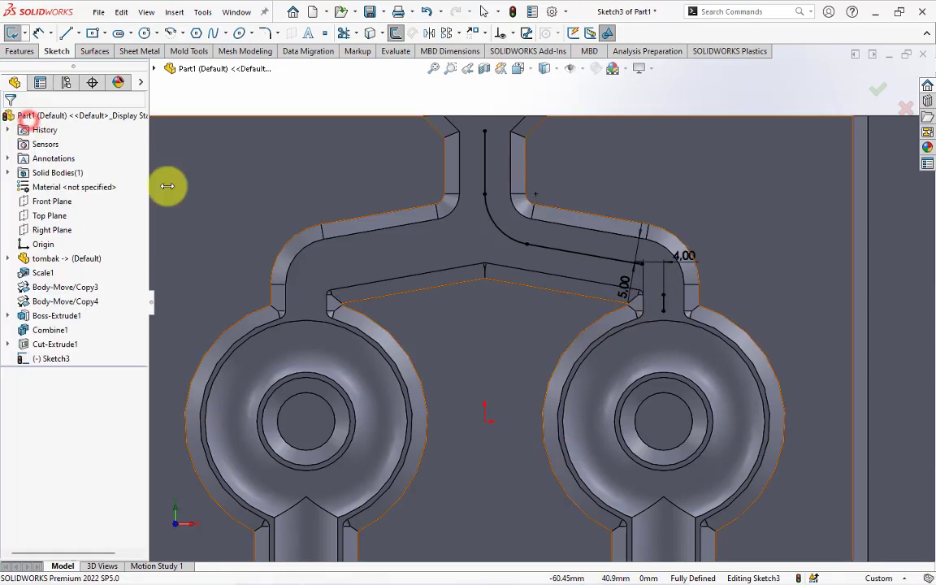
Step: Drag the short line's endpoint down into the right cavity and close Sketch3
{"action": "left_click", "coordinate": [486, 117]}
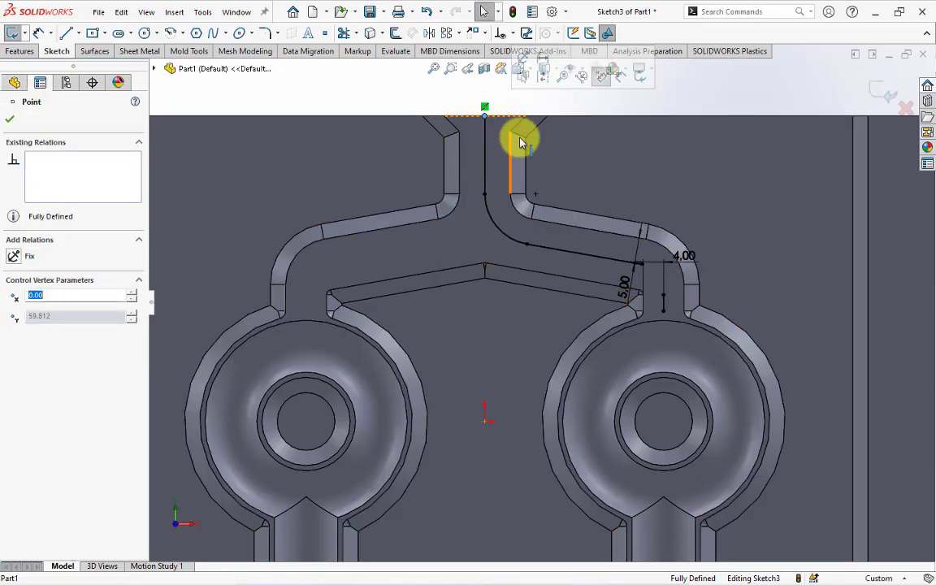
{"action": "left_click_drag", "start_coordinate": [663, 310], "coordinate": [663, 339]}
{"action": "left_click", "coordinate": [684, 92]}
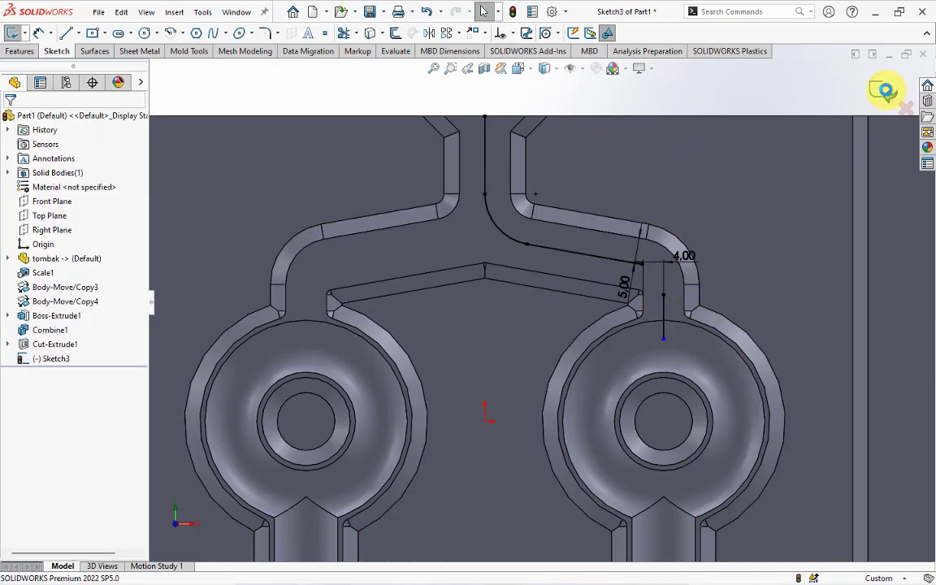
{"action": "left_click", "coordinate": [886, 90]}
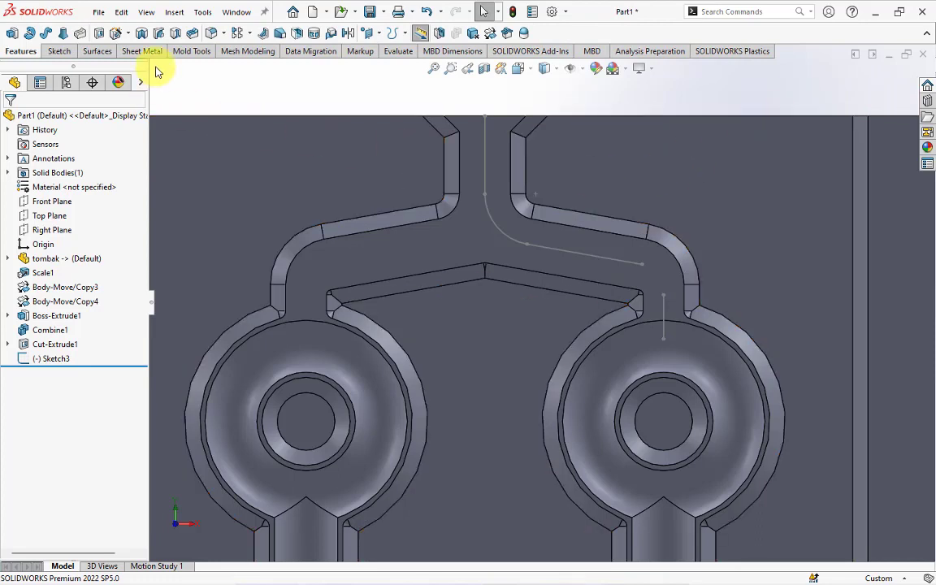
Step: Swept-cut a 7 mm circular profile along the sprue line, arc and runner segment
{"action": "left_click", "coordinate": [159, 32]}
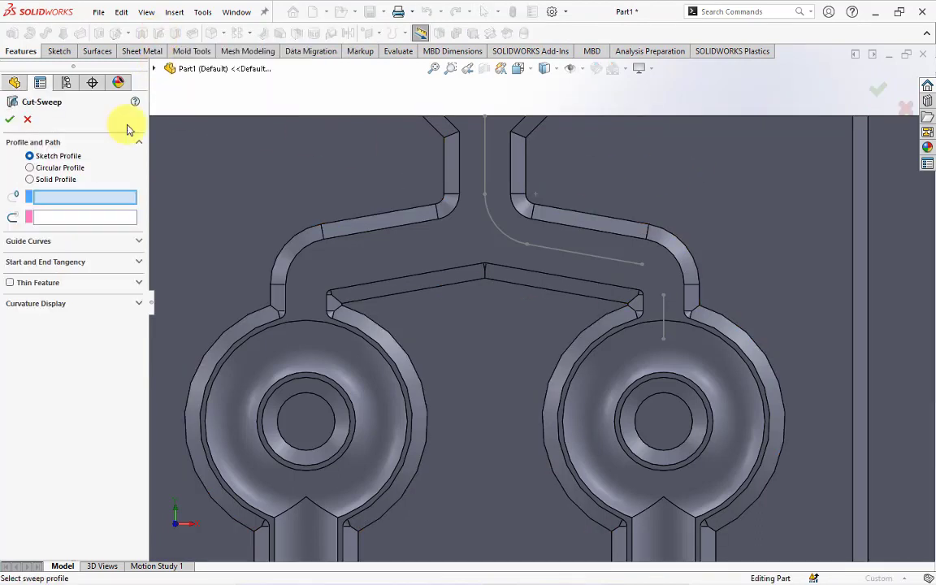
{"action": "left_click", "coordinate": [58, 168]}
{"action": "type", "text": "7"}
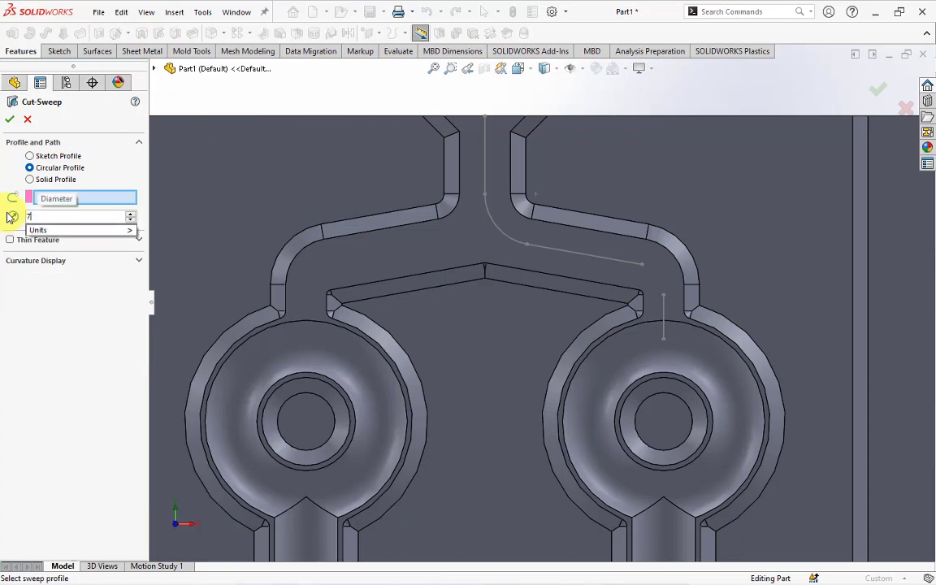
{"action": "left_click", "coordinate": [90, 197]}
{"action": "right_click", "coordinate": [89, 195]}
{"action": "left_click", "coordinate": [122, 221]}
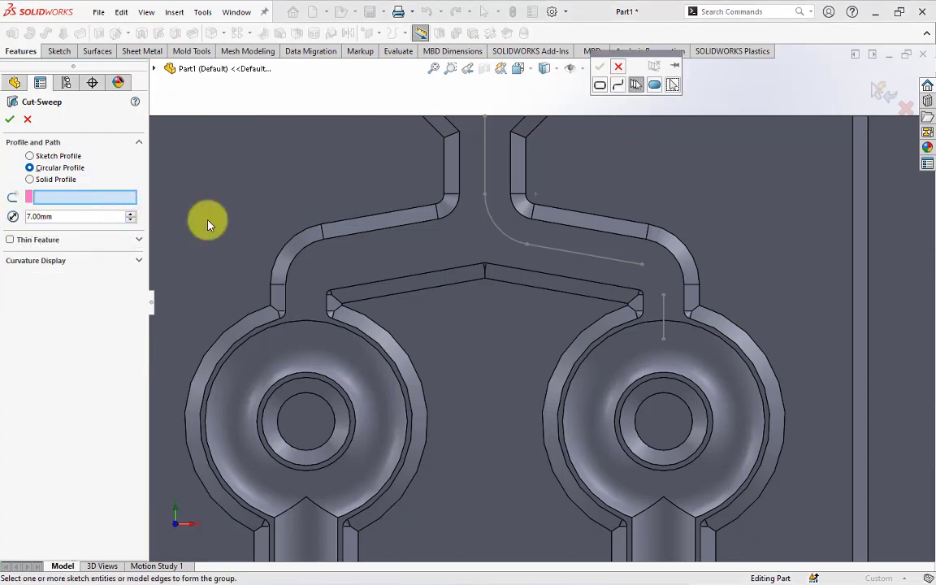
{"action": "left_click", "coordinate": [485, 134]}
{"action": "left_click", "coordinate": [498, 226]}
{"action": "left_click", "coordinate": [563, 255]}
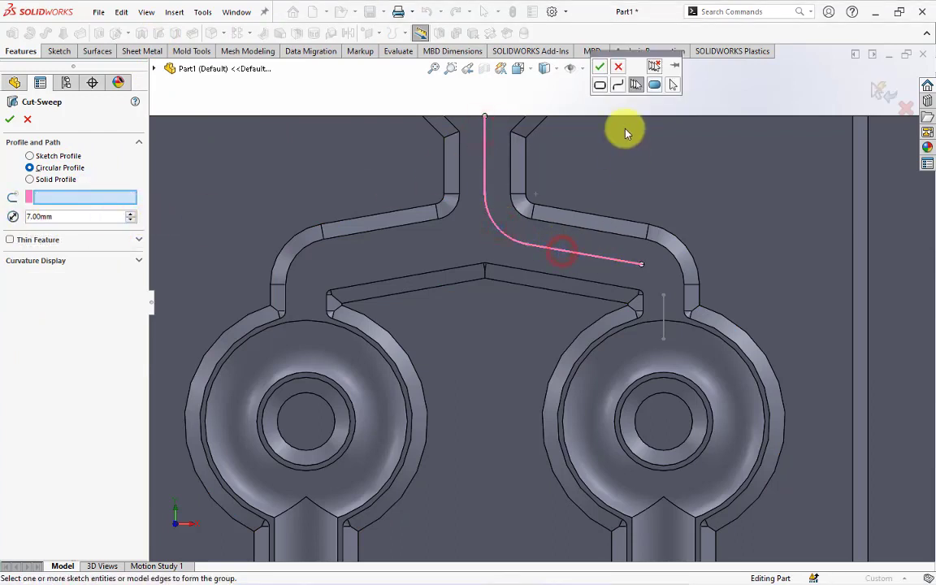
{"action": "left_click", "coordinate": [600, 66]}
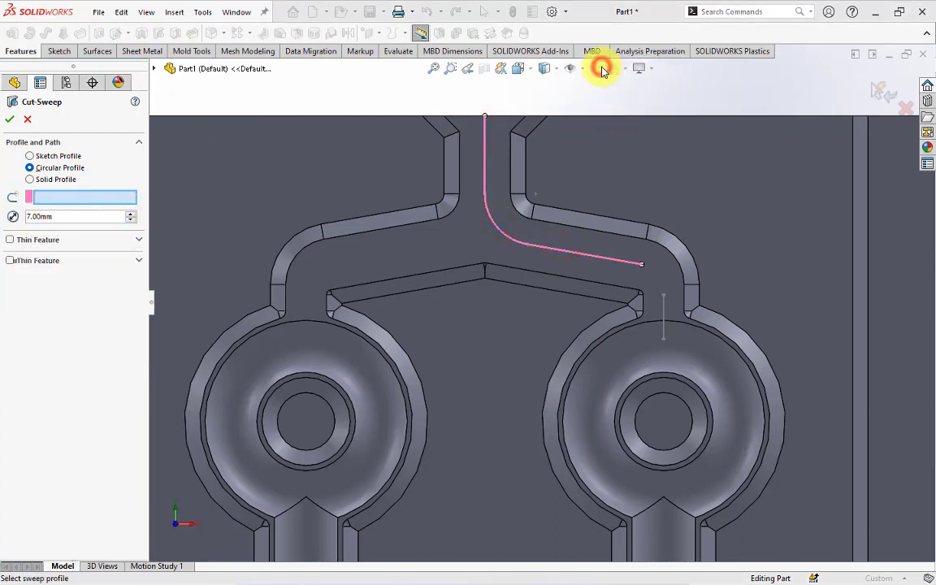
{"action": "left_click", "coordinate": [10, 120]}
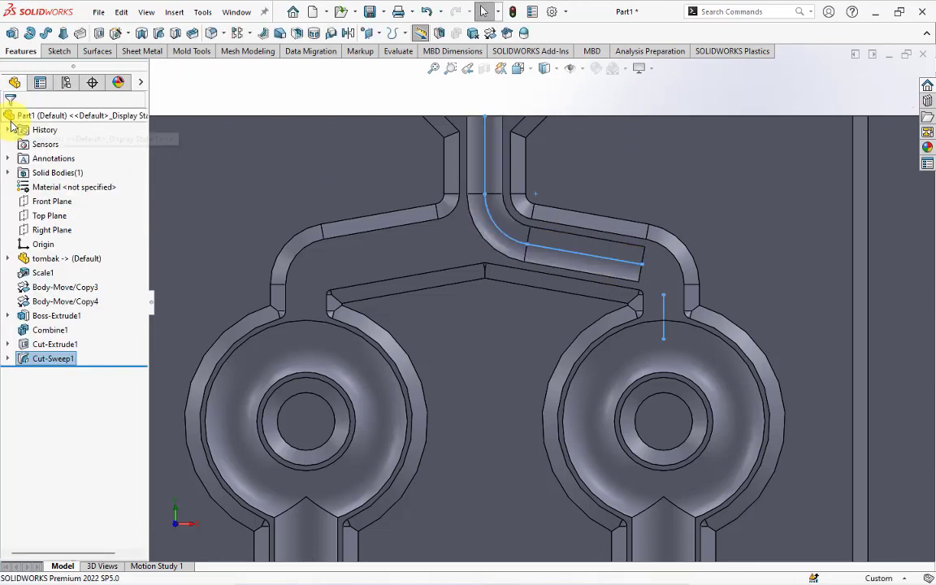
Step: Expand Cut-Sweep1 and show Sketch3 in the model again
{"action": "left_click", "coordinate": [248, 88]}
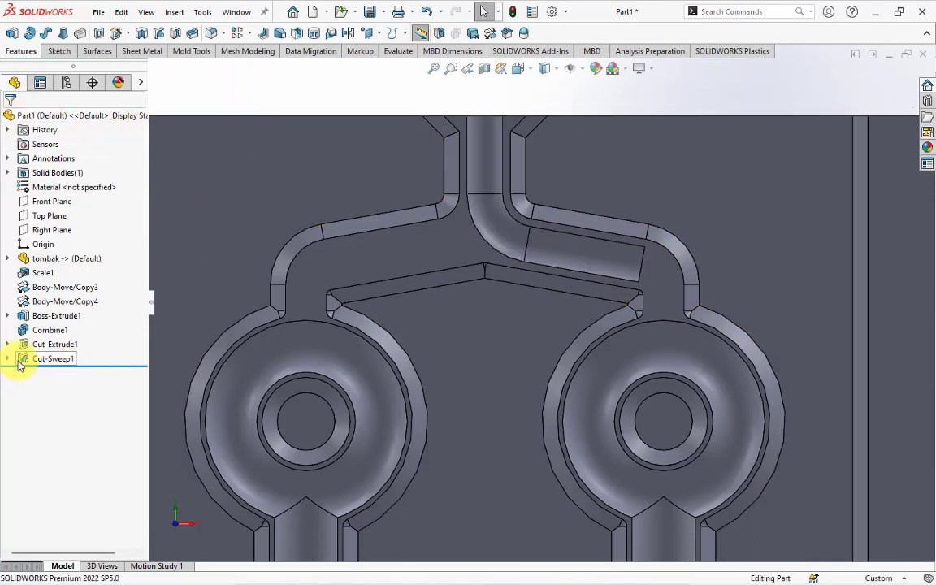
{"action": "left_click", "coordinate": [8, 358]}
{"action": "left_click", "coordinate": [244, 100]}
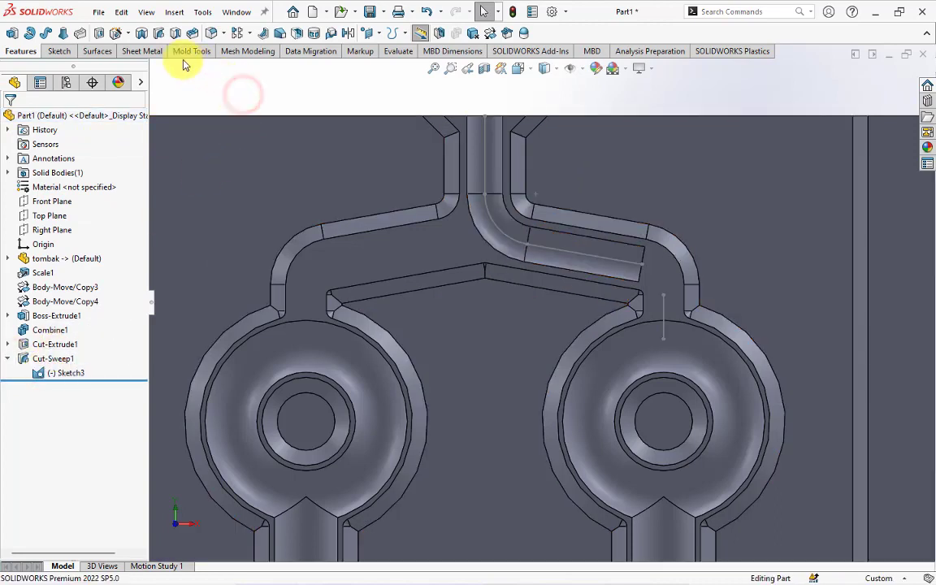
Step: Swept-cut a 5 mm circular profile along the short drop line into the right cavity
{"action": "left_click", "coordinate": [158, 33]}
{"action": "left_click", "coordinate": [31, 167]}
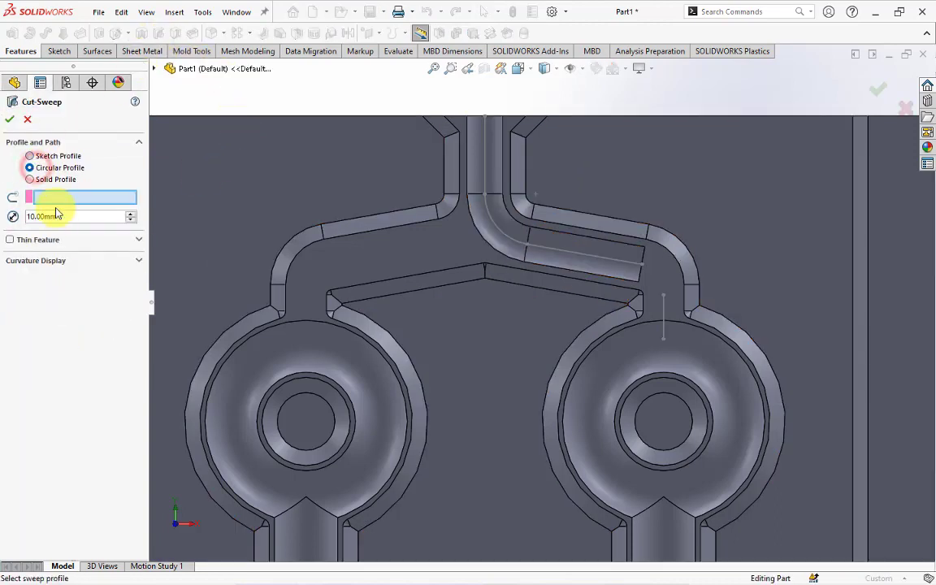
{"action": "right_click", "coordinate": [82, 203]}
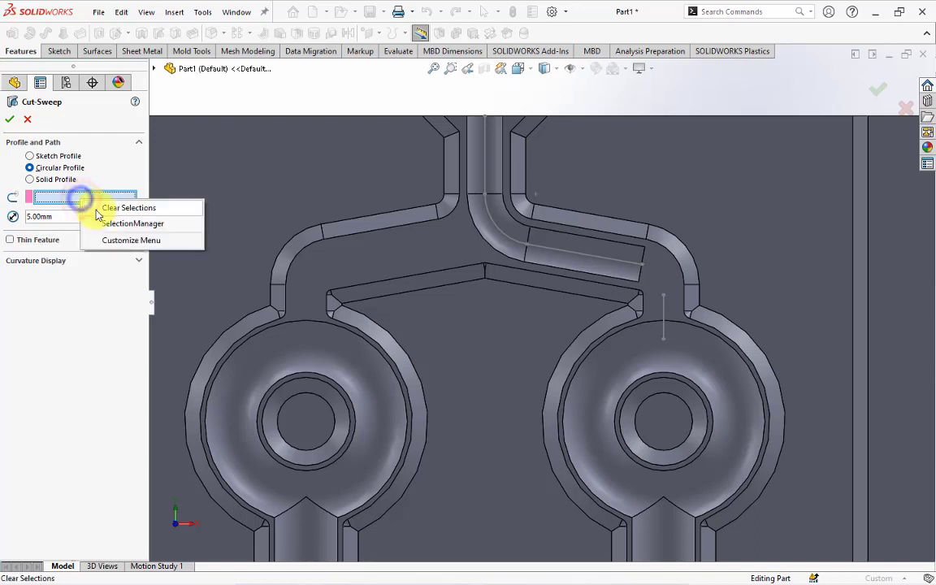
{"action": "left_click", "coordinate": [100, 221]}
{"action": "left_click", "coordinate": [664, 308]}
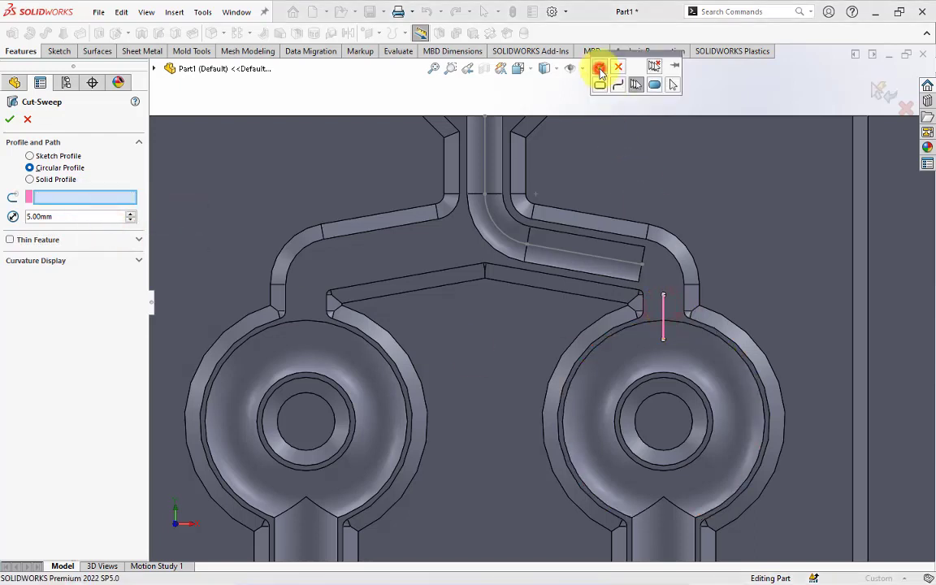
{"action": "left_click", "coordinate": [600, 66]}
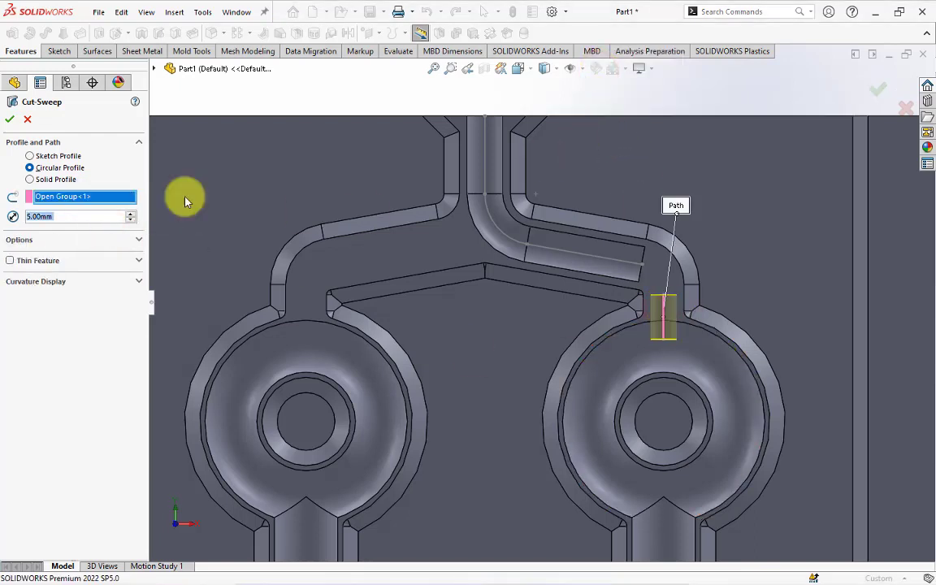
{"action": "left_click", "coordinate": [10, 120]}
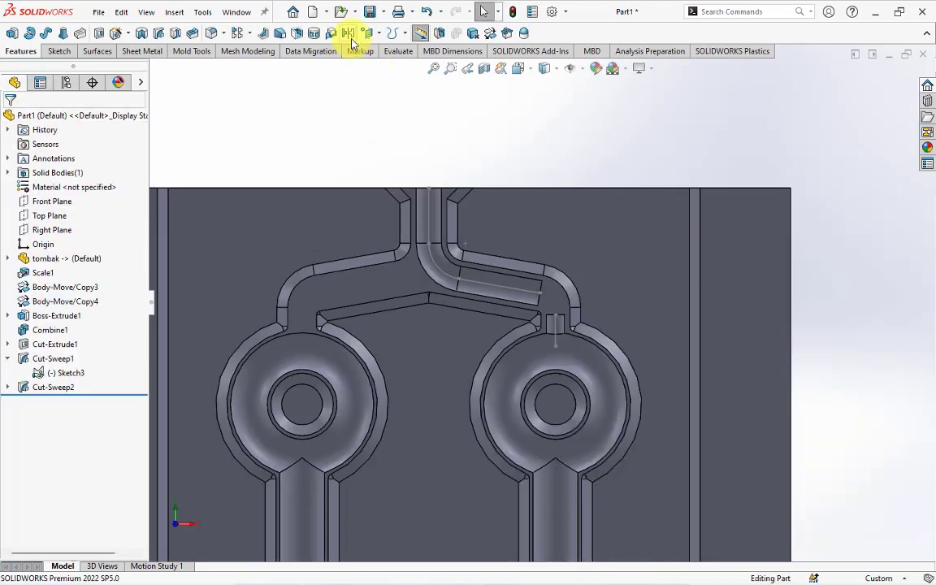
Step: Mirror Cut-Sweep1 and Cut-Sweep2 about the Right Plane onto the left side
{"action": "left_click", "coordinate": [314, 33]}
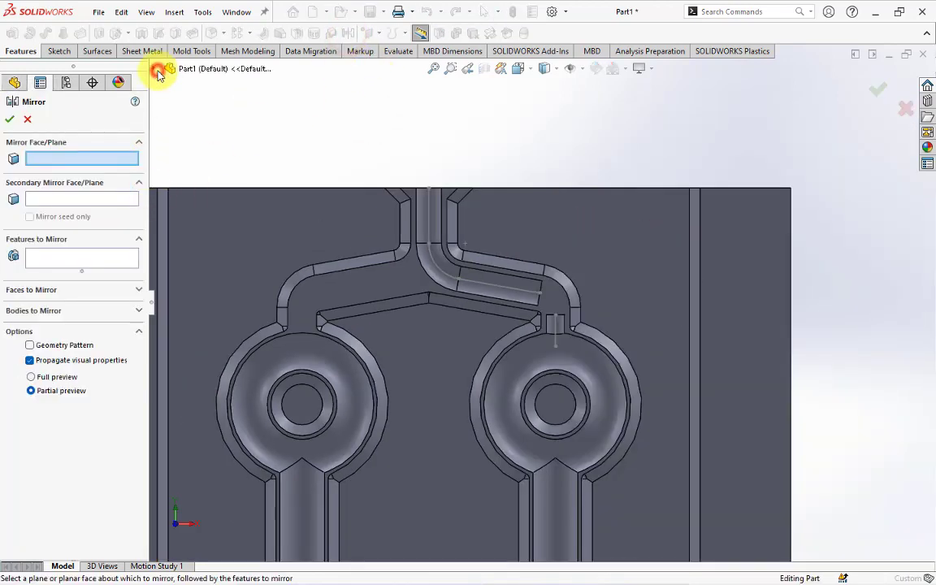
{"action": "left_click", "coordinate": [158, 71]}
{"action": "left_click", "coordinate": [209, 183]}
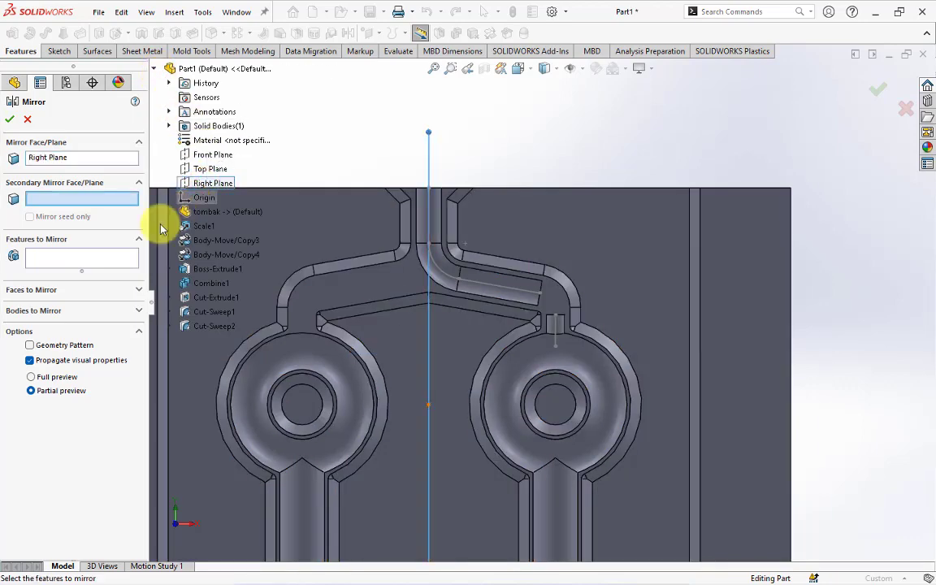
{"action": "left_click", "coordinate": [55, 260]}
{"action": "left_click", "coordinate": [508, 285]}
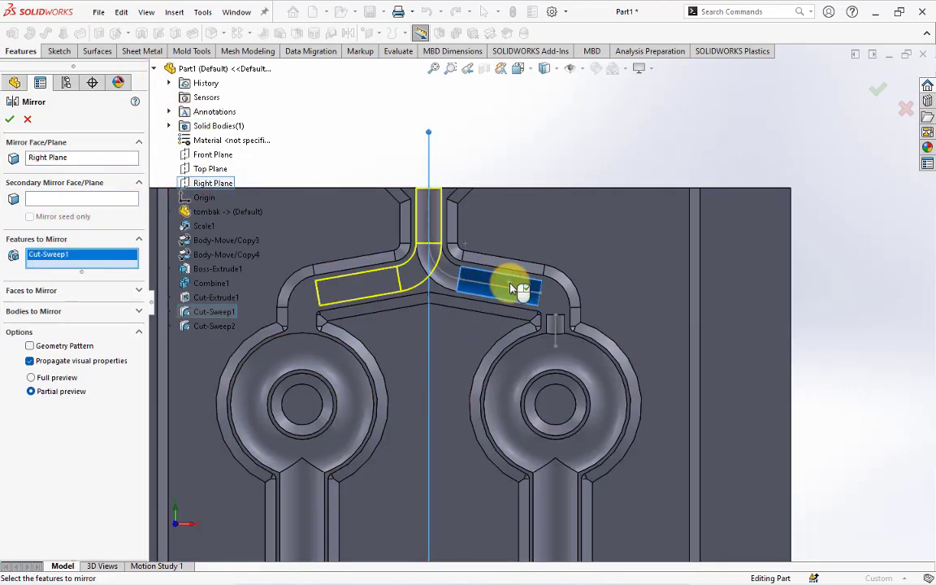
{"action": "left_click", "coordinate": [560, 331]}
{"action": "left_click", "coordinate": [10, 120]}
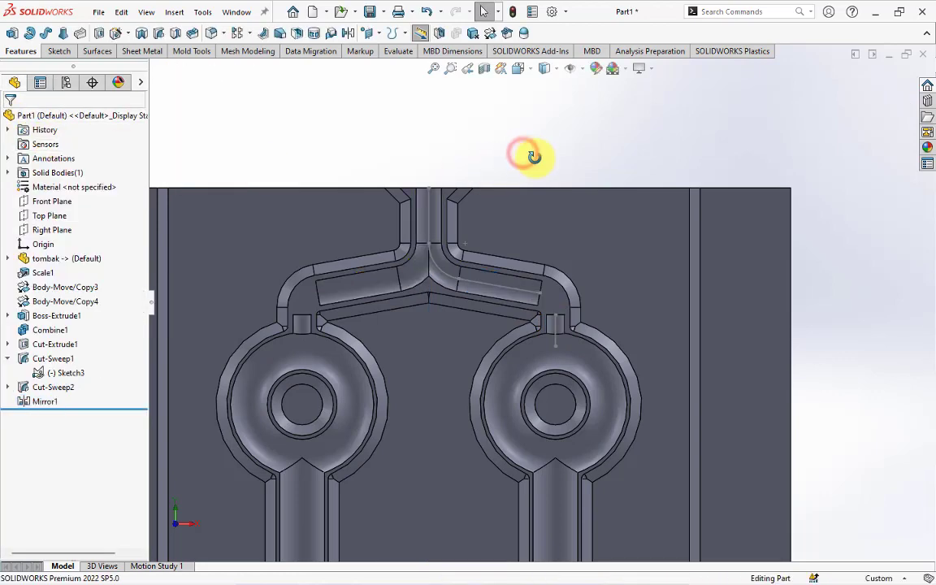
{"action": "mouse_move", "coordinate": [533, 155]}
{"action": "middle_mouse_down"}
{"action": "mouse_move", "coordinate": [482, 219]}
{"action": "mouse_move", "coordinate": [488, 193]}
{"action": "middle_mouse_up"}
Step: Start Sketch14 on the recessed face and offset the runner-side fillet edges 1.50 mm
{"action": "left_click", "coordinate": [556, 299]}
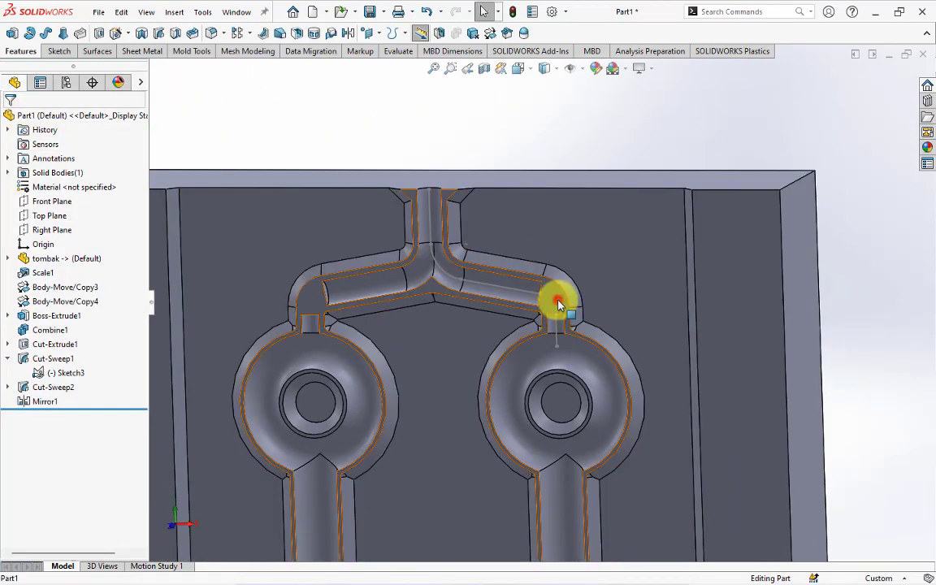
{"action": "left_click", "coordinate": [620, 267]}
{"action": "scroll", "coordinate": [543, 157], "scroll_direction": "down", "scroll_amount": 5}
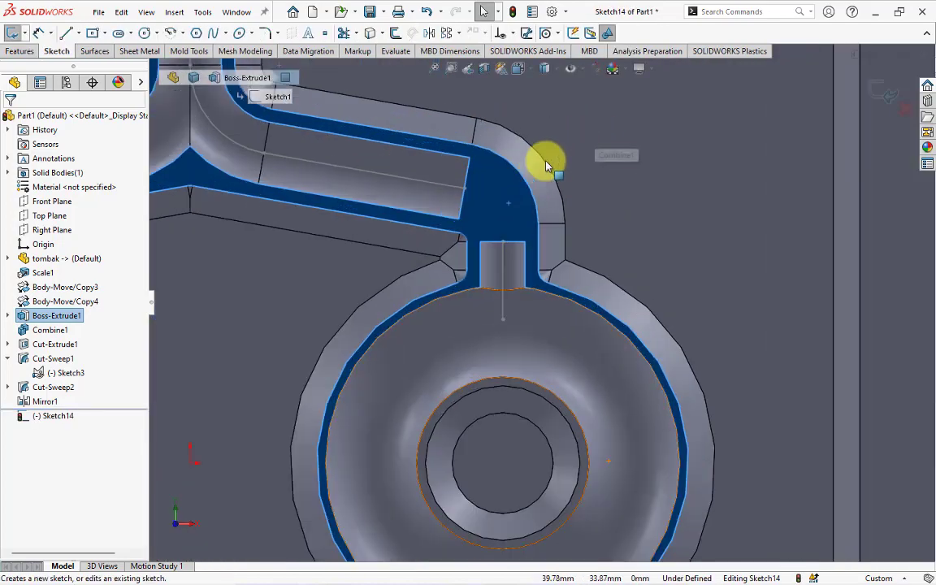
{"action": "scroll", "coordinate": [546, 166], "scroll_direction": "up", "scroll_amount": 2}
{"action": "scroll", "coordinate": [517, 253], "scroll_direction": "down", "scroll_amount": 3}
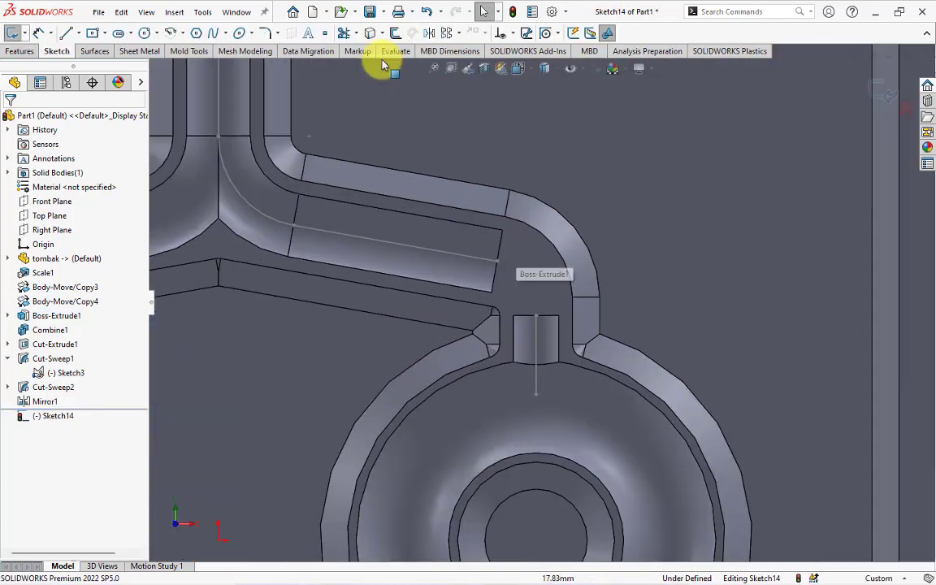
{"action": "left_click", "coordinate": [399, 41]}
{"action": "type", "text": "1.50mm"}
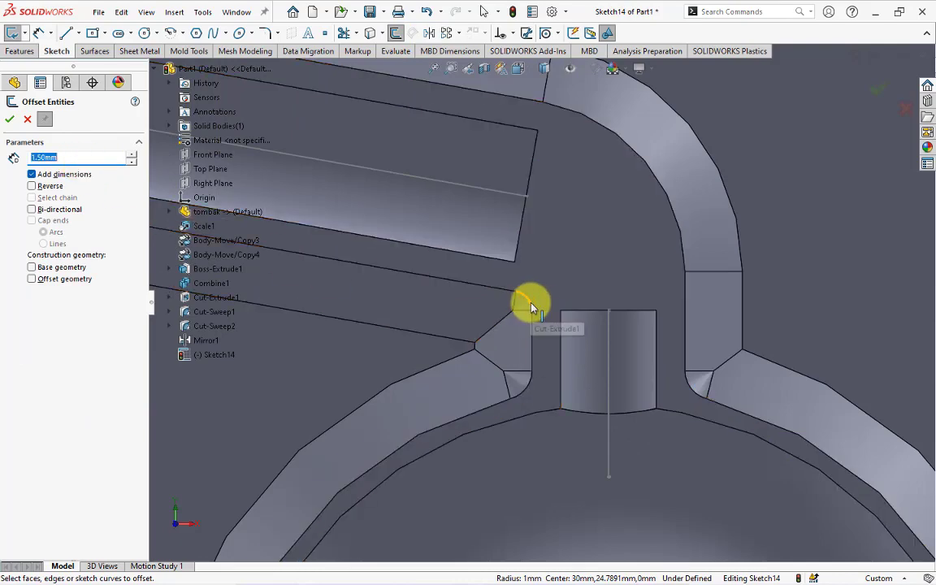
{"action": "left_click", "coordinate": [530, 305]}
{"action": "left_click", "coordinate": [530, 305]}
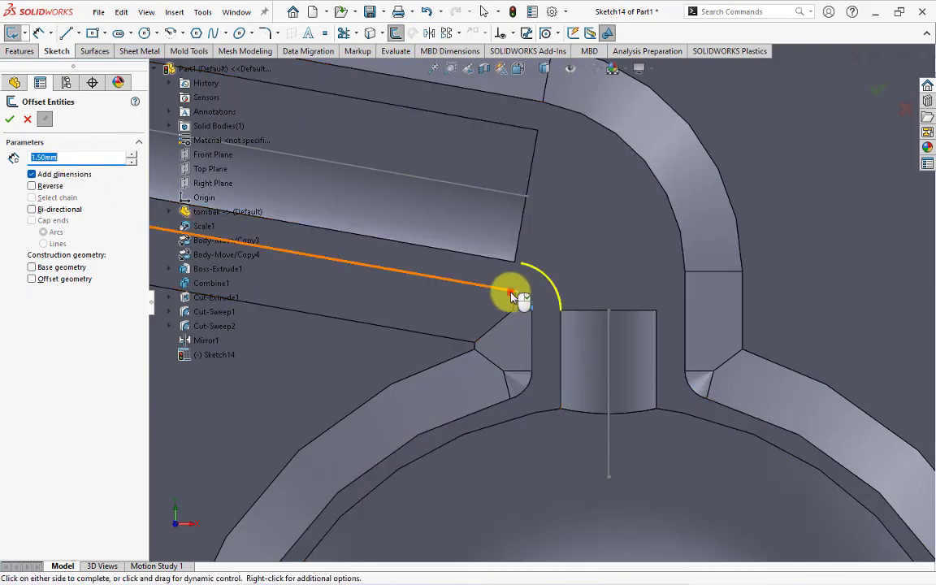
{"action": "left_click", "coordinate": [428, 274]}
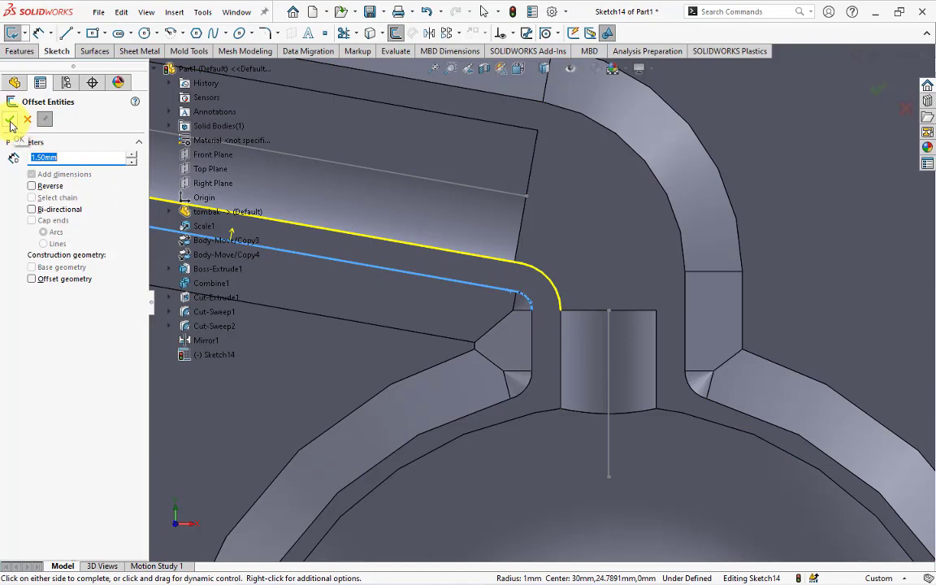
{"action": "left_click", "coordinate": [11, 120]}
Step: Offset the elbow's outer arc 1.50 mm, flipped to its inner side
{"action": "left_click", "coordinate": [565, 112]}
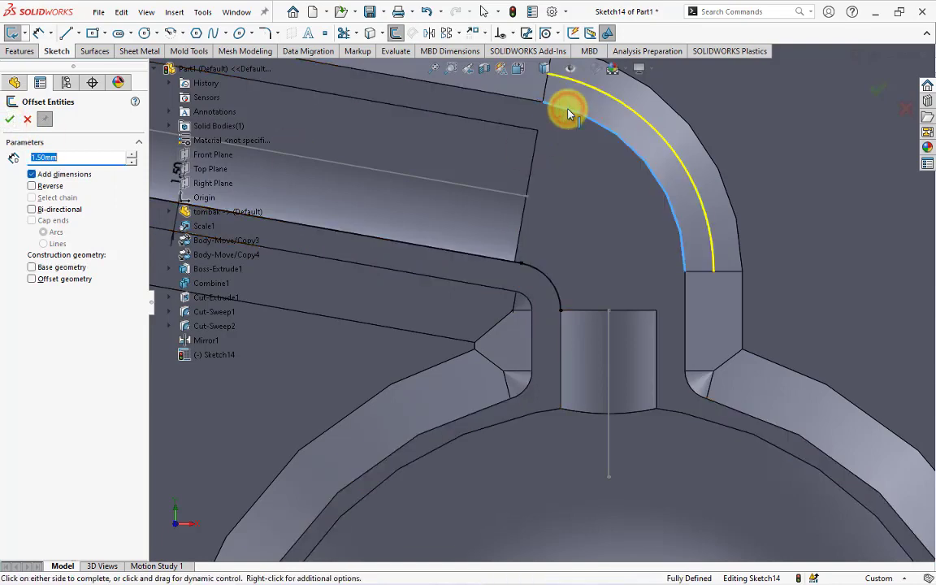
{"action": "left_click", "coordinate": [33, 186]}
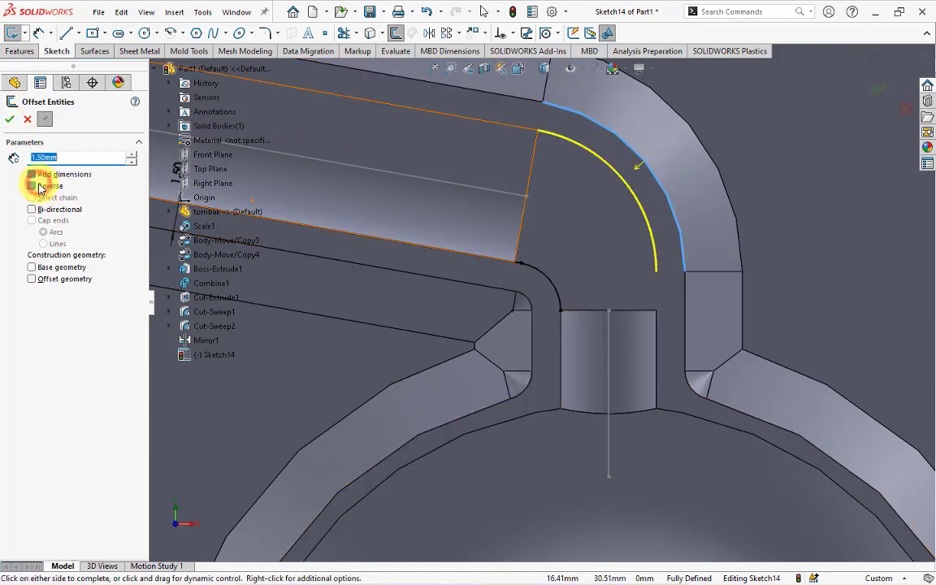
{"action": "left_click", "coordinate": [687, 293]}
{"action": "scroll", "coordinate": [687, 293], "scroll_direction": "up", "scroll_amount": 5}
{"action": "scroll", "coordinate": [446, 313], "scroll_direction": "down", "scroll_amount": 3}
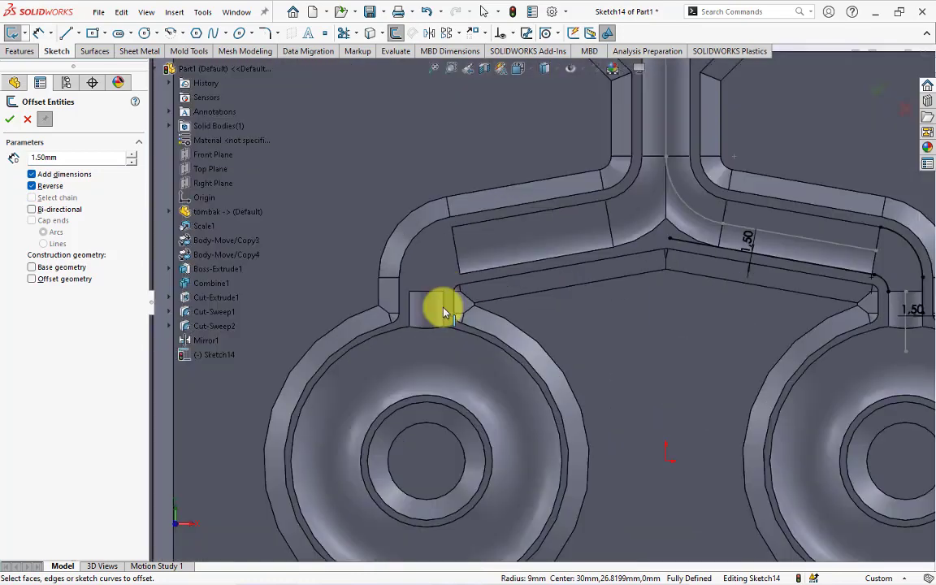
{"action": "scroll", "coordinate": [445, 313], "scroll_direction": "down", "scroll_amount": 2}
Step: Offset the left elbow's vertical edge and arc inward, plus the neighbouring edge
{"action": "left_click", "coordinate": [396, 297]}
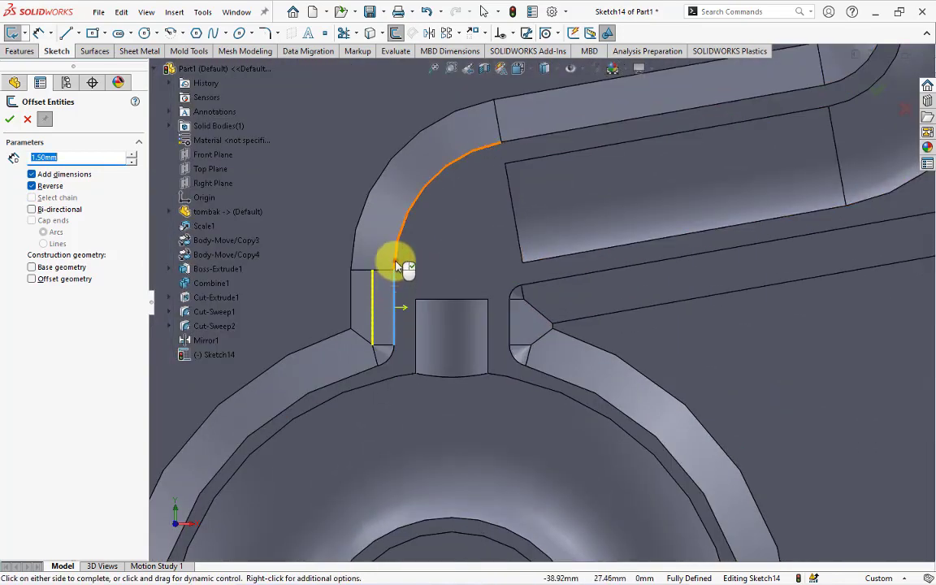
{"action": "left_click", "coordinate": [396, 266]}
{"action": "left_click", "coordinate": [33, 184]}
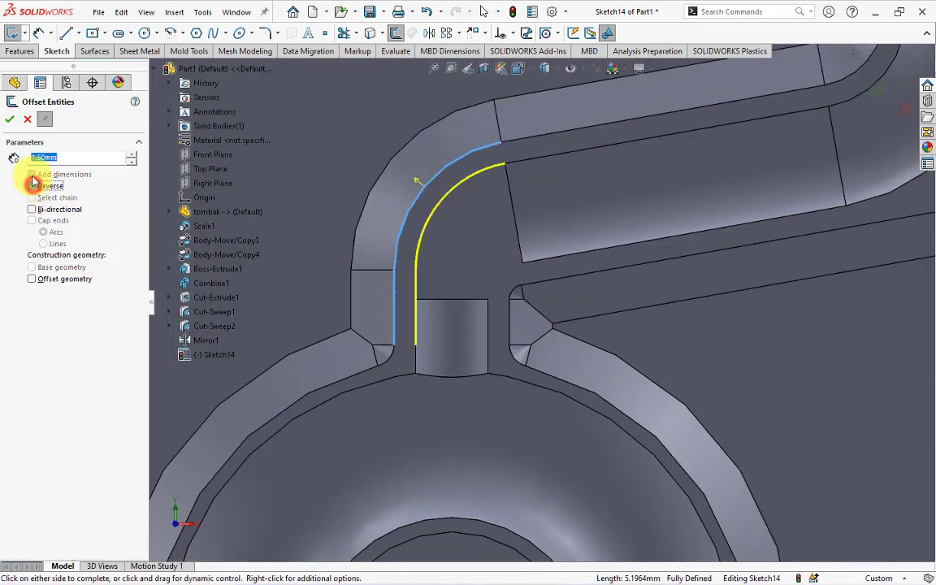
{"action": "left_click", "coordinate": [9, 119]}
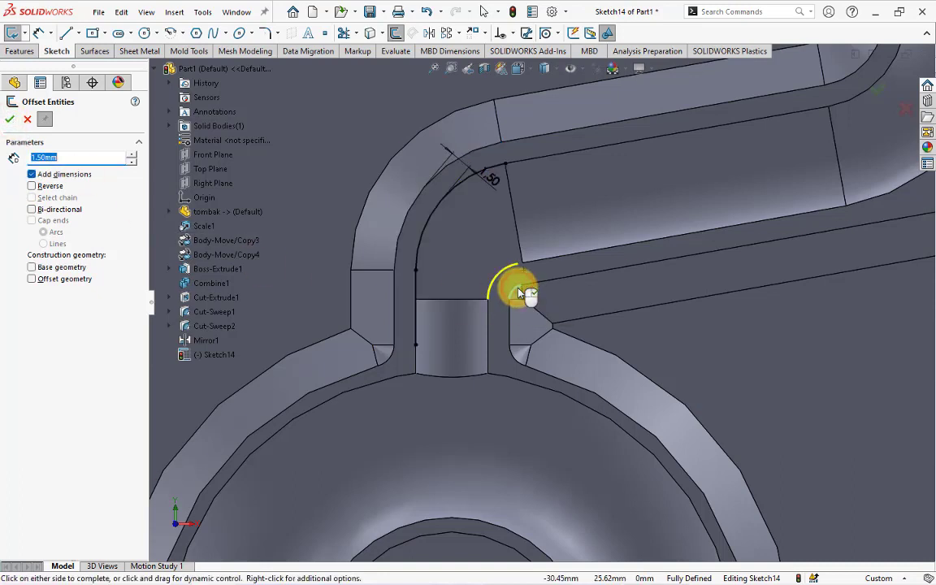
{"action": "left_click", "coordinate": [530, 289]}
{"action": "left_click", "coordinate": [532, 282]}
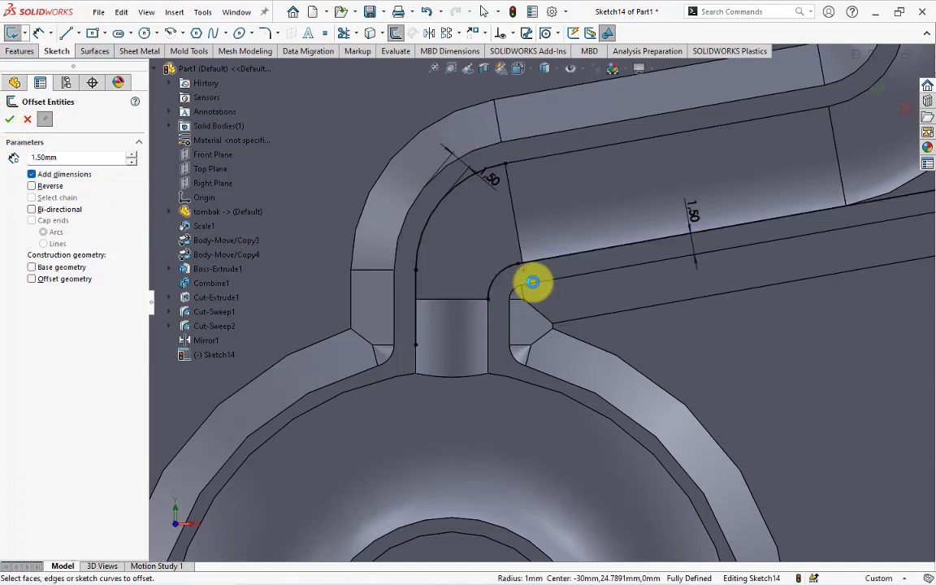
{"action": "left_click", "coordinate": [29, 120]}
Step: Snap the loose endpoints onto the vertical line and edge corners, then exit Sketch14
{"action": "scroll", "coordinate": [569, 260], "scroll_direction": "up", "scroll_amount": 2}
{"action": "left_click", "coordinate": [531, 288]}
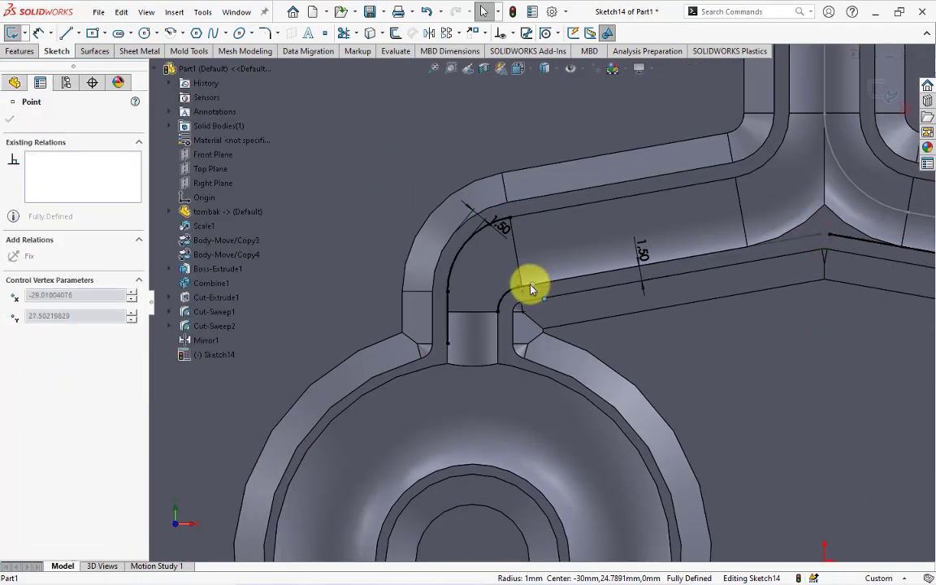
{"action": "scroll", "coordinate": [479, 336], "scroll_direction": "down", "scroll_amount": 2}
{"action": "left_click_drag", "start_coordinate": [439, 347], "coordinate": [439, 302]}
{"action": "scroll", "coordinate": [455, 317], "scroll_direction": "up", "scroll_amount": 3}
{"action": "scroll", "coordinate": [747, 302], "scroll_direction": "down", "scroll_amount": 3}
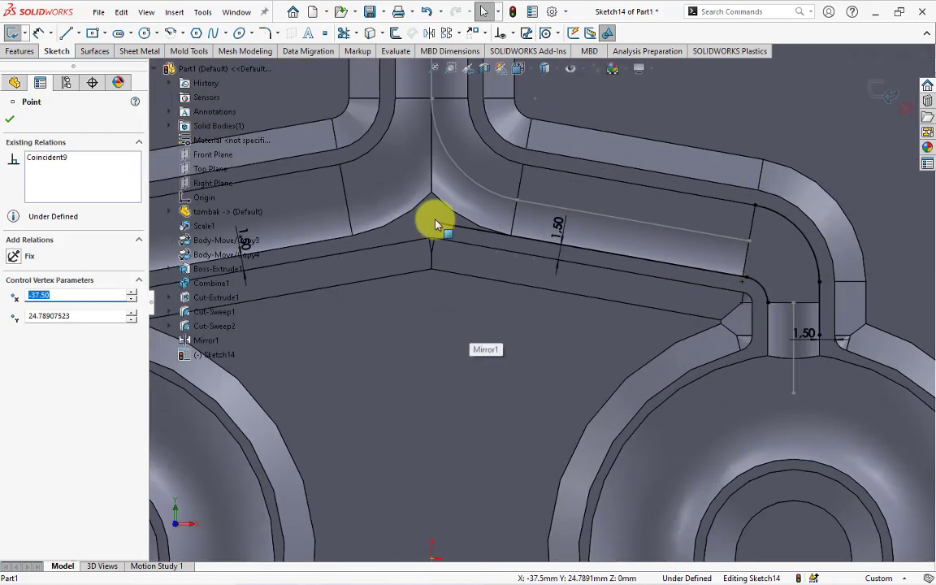
{"action": "mouse_move", "coordinate": [435, 225]}
{"action": "left_mouse_down"}
{"action": "mouse_move", "coordinate": [736, 282]}
{"action": "mouse_move", "coordinate": [746, 274]}
{"action": "left_mouse_up"}
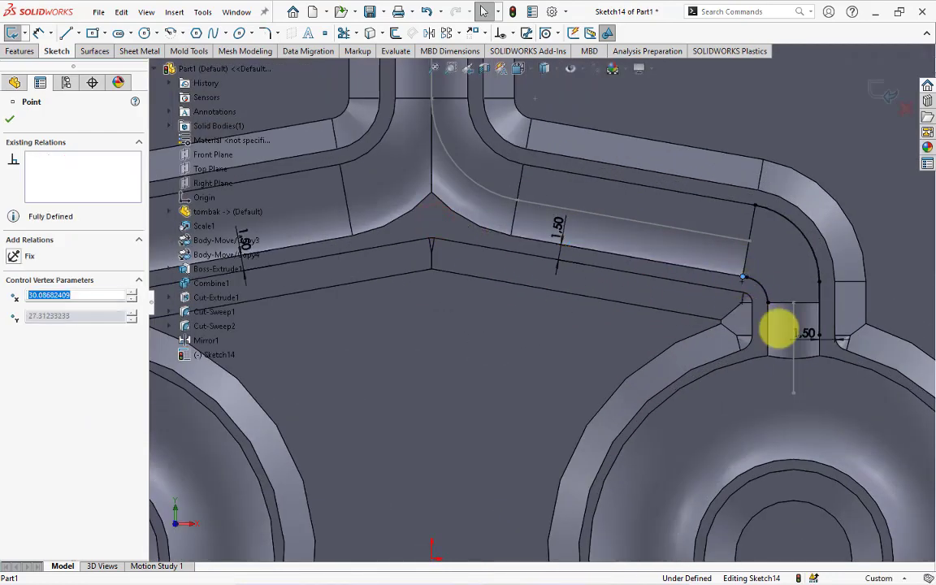
{"action": "scroll", "coordinate": [780, 321], "scroll_direction": "down", "scroll_amount": 2}
{"action": "scroll", "coordinate": [796, 311], "scroll_direction": "down", "scroll_amount": 2}
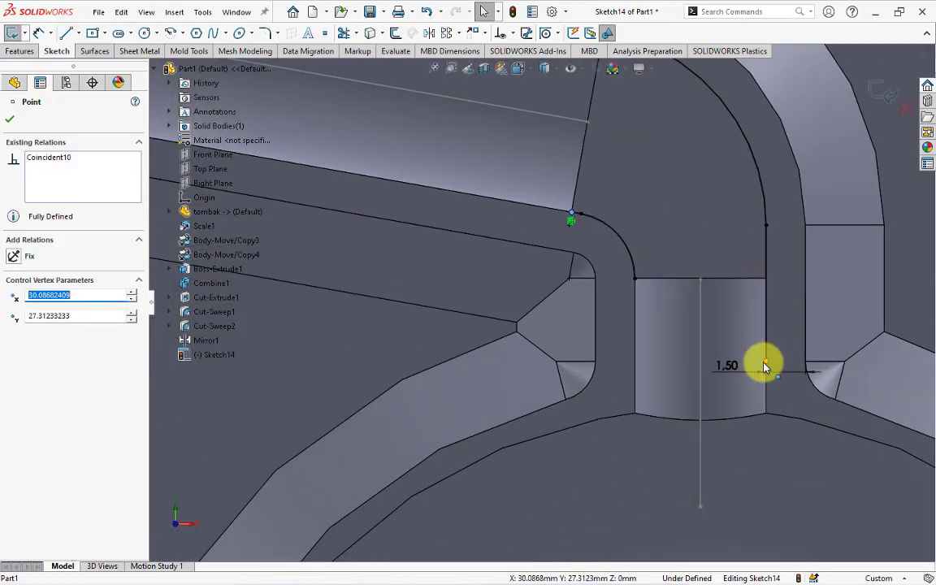
{"action": "left_click_drag", "start_coordinate": [764, 362], "coordinate": [765, 281]}
{"action": "scroll", "coordinate": [760, 313], "scroll_direction": "up", "scroll_amount": 3}
{"action": "scroll", "coordinate": [760, 313], "scroll_direction": "up", "scroll_amount": 2}
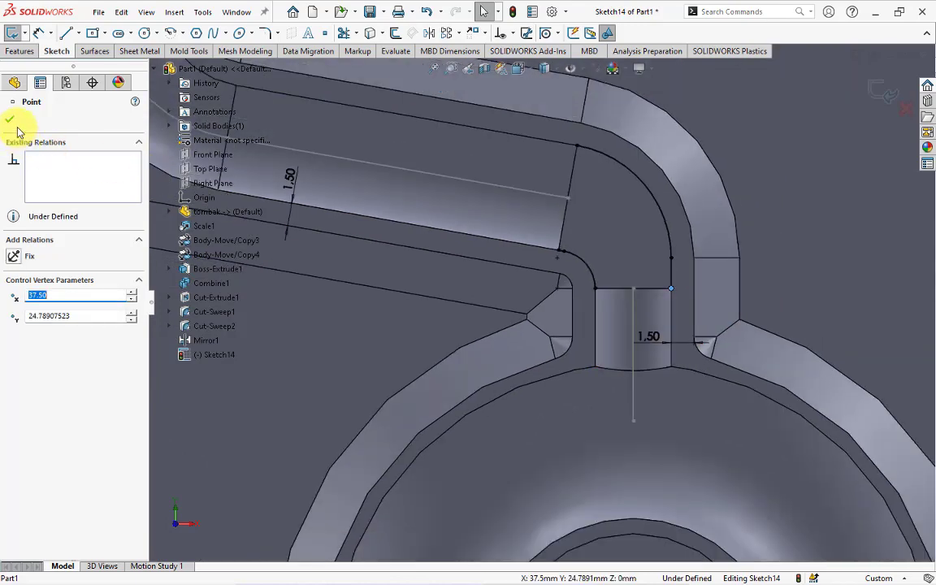
{"action": "left_click", "coordinate": [600, 246]}
{"action": "left_click", "coordinate": [883, 95]}
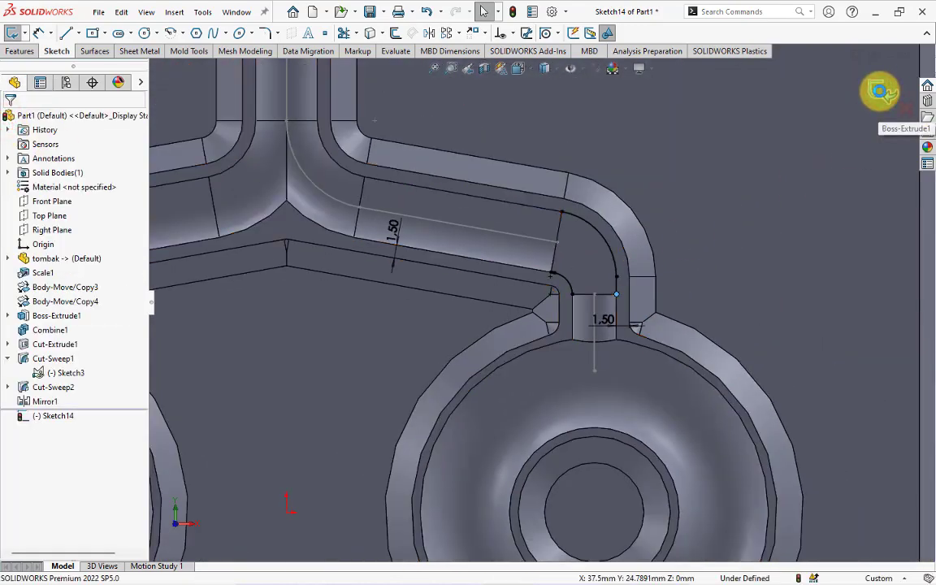
{"action": "mouse_move", "coordinate": [706, 268]}
{"action": "middle_mouse_down"}
{"action": "mouse_move", "coordinate": [702, 201]}
{"action": "mouse_move", "coordinate": [699, 216]}
{"action": "mouse_move", "coordinate": [661, 183]}
{"action": "middle_mouse_up"}
Step: Start a lofted cut with the cylinder top face and runner end face as profiles
{"action": "left_click", "coordinate": [621, 117]}
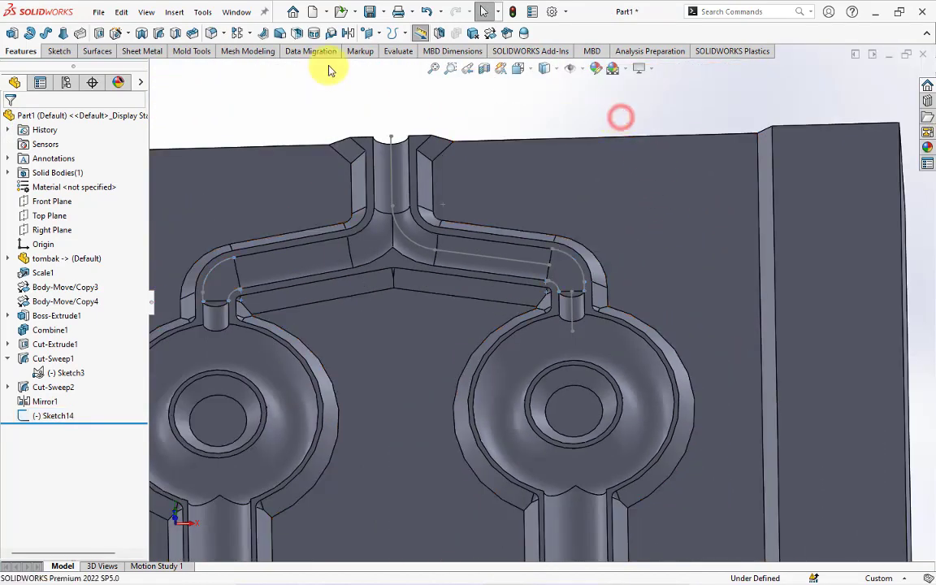
{"action": "left_click", "coordinate": [174, 33]}
{"action": "scroll", "coordinate": [570, 278], "scroll_direction": "down", "scroll_amount": 3}
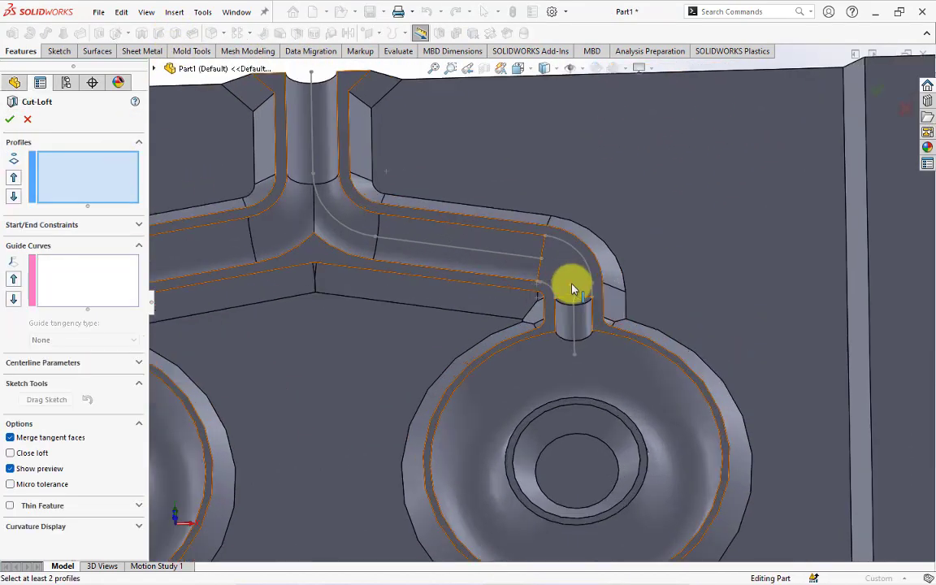
{"action": "scroll", "coordinate": [571, 280], "scroll_direction": "down", "scroll_amount": 4}
{"action": "left_click", "coordinate": [608, 342]}
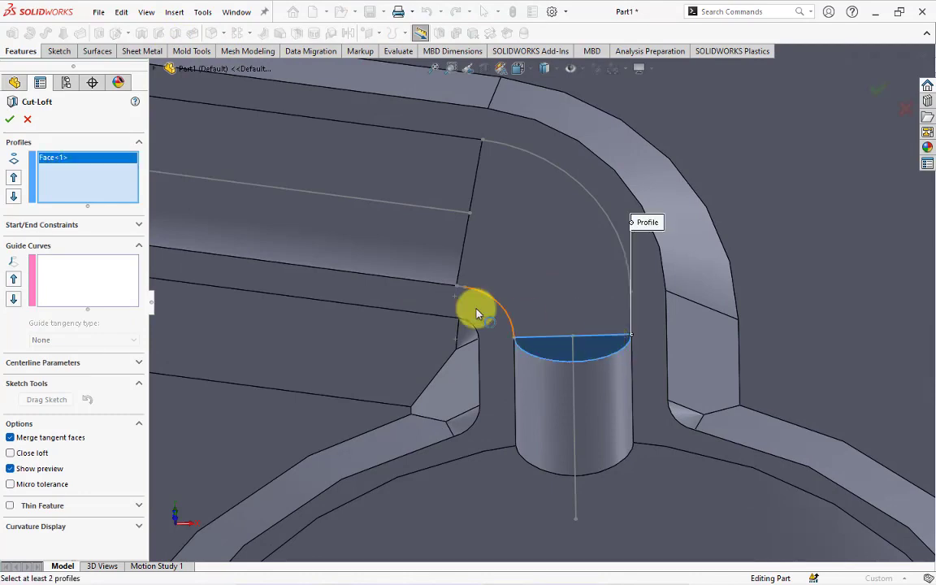
{"action": "mouse_move", "coordinate": [470, 305]}
{"action": "middle_mouse_down"}
{"action": "mouse_move", "coordinate": [365, 230]}
{"action": "mouse_move", "coordinate": [481, 195]}
{"action": "mouse_move", "coordinate": [449, 188]}
{"action": "middle_mouse_up"}
{"action": "left_click", "coordinate": [481, 195]}
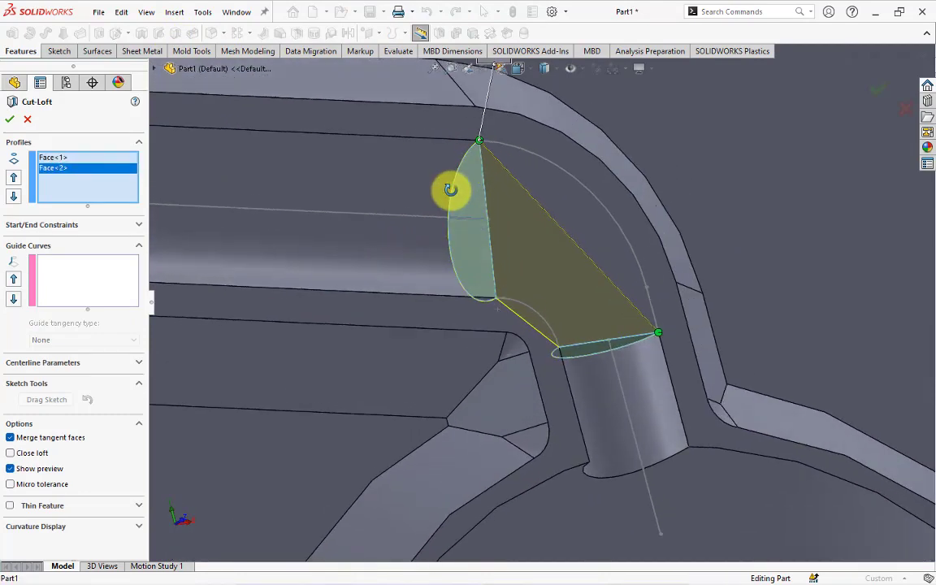
Step: Add the outer elbow arc and inner fillet edge as guide curves and confirm Cut-Loft1
{"action": "left_click", "coordinate": [80, 282]}
{"action": "right_click", "coordinate": [80, 282]}
{"action": "left_click", "coordinate": [124, 305]}
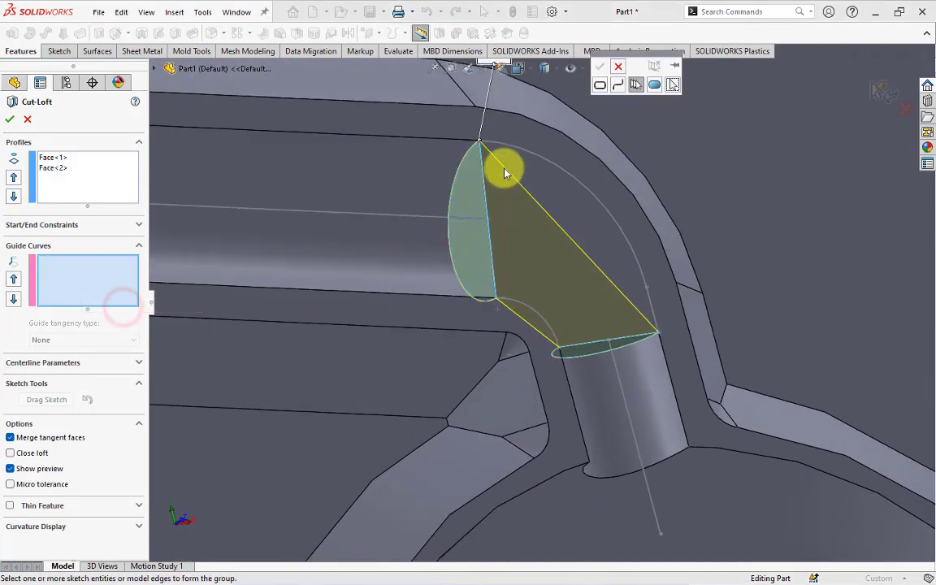
{"action": "left_click", "coordinate": [506, 148]}
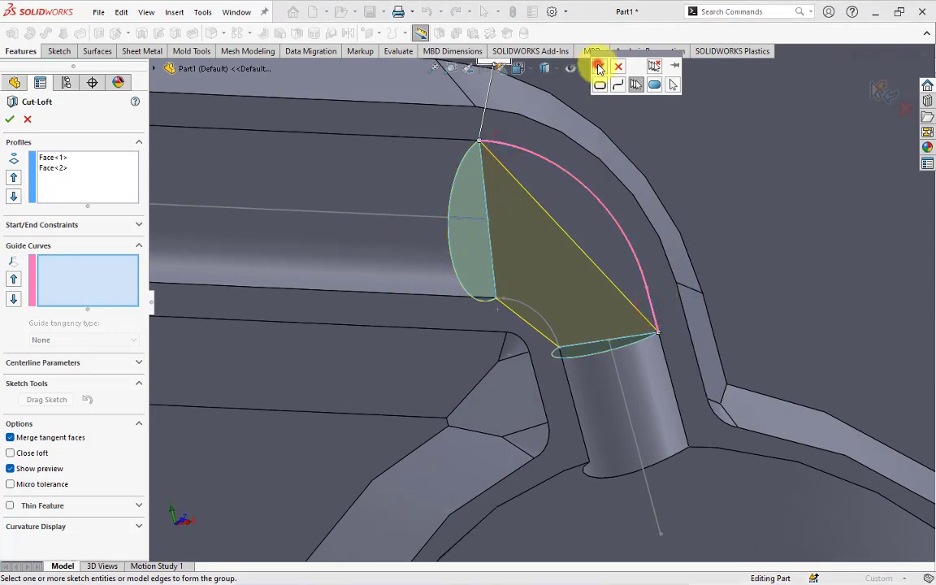
{"action": "left_click", "coordinate": [600, 66]}
{"action": "right_click", "coordinate": [90, 326]}
{"action": "left_click", "coordinate": [117, 350]}
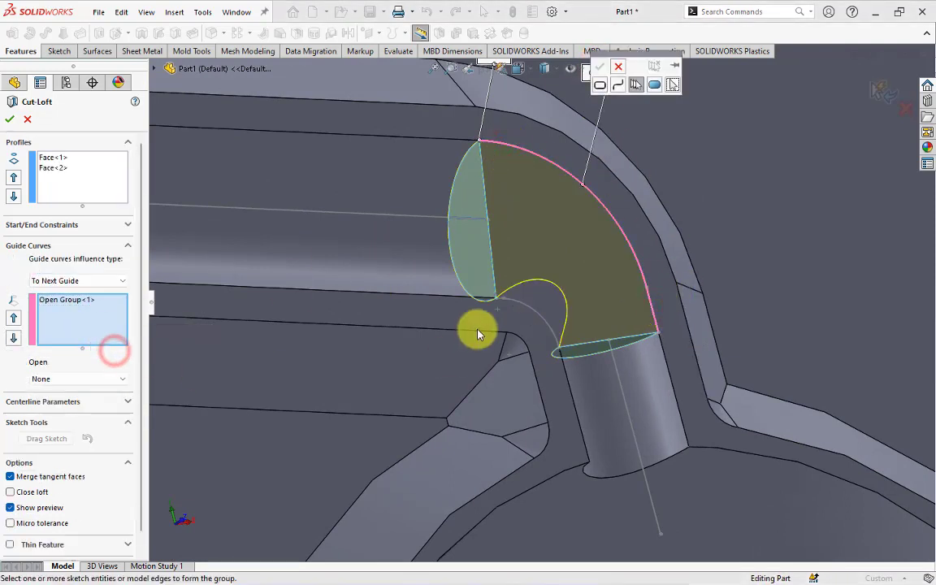
{"action": "scroll", "coordinate": [487, 317], "scroll_direction": "down", "scroll_amount": 3}
{"action": "left_click", "coordinate": [525, 297]}
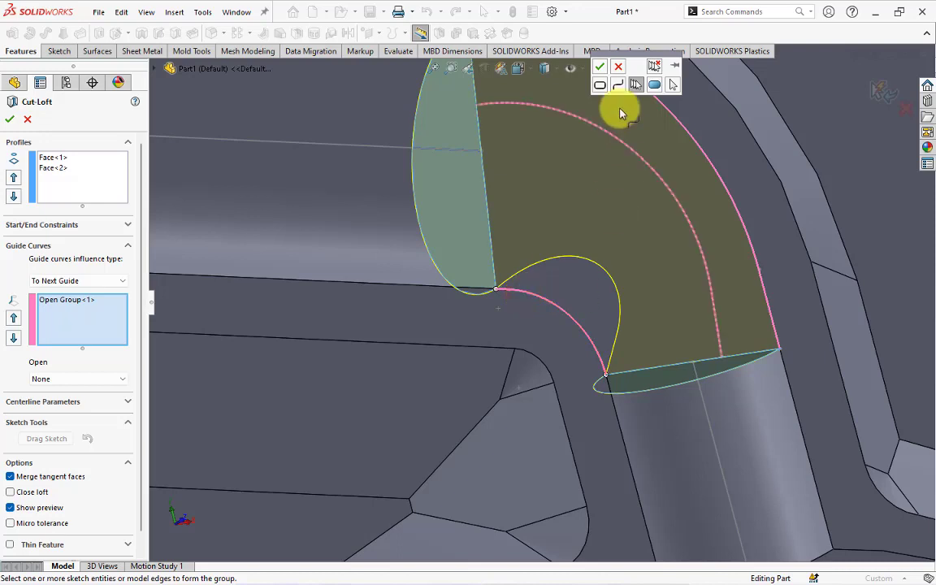
{"action": "left_click", "coordinate": [600, 66]}
{"action": "scroll", "coordinate": [575, 216], "scroll_direction": "up", "scroll_amount": 2}
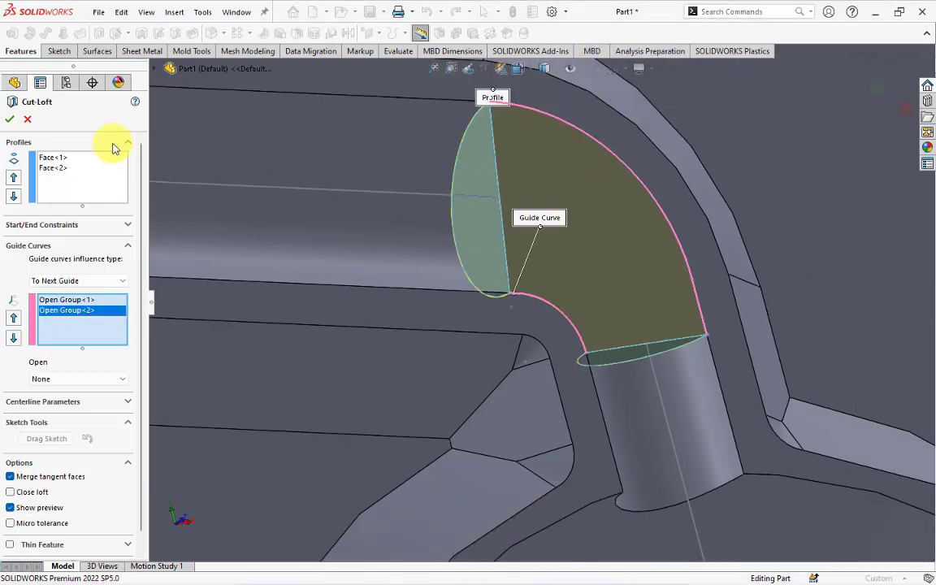
{"action": "left_click", "coordinate": [11, 121]}
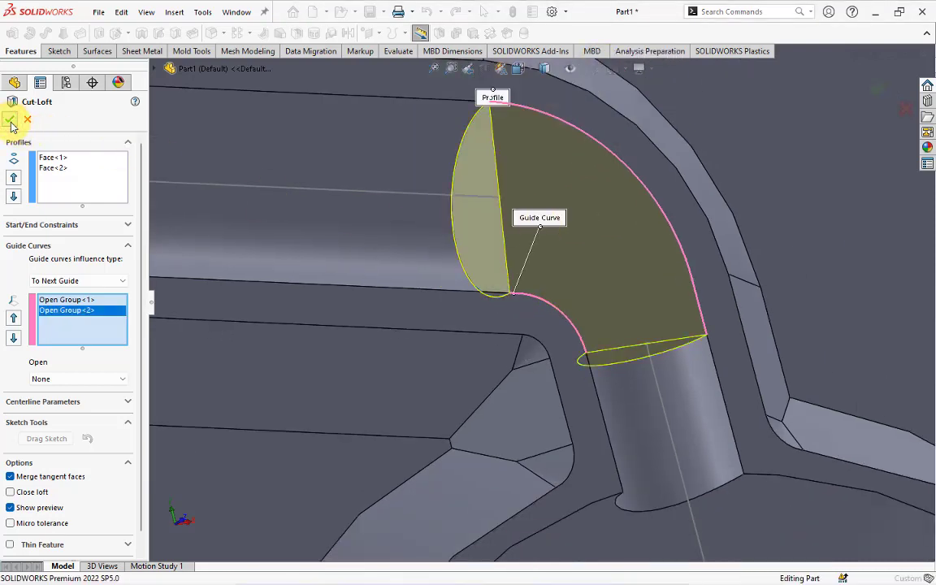
{"action": "scroll", "coordinate": [651, 266], "scroll_direction": "up", "scroll_amount": 2}
{"action": "middle_click_drag", "start_coordinate": [652, 265], "coordinate": [282, 393]}
{"action": "scroll", "coordinate": [204, 325], "scroll_direction": "down", "scroll_amount": 2}
{"action": "scroll", "coordinate": [193, 332], "scroll_direction": "down", "scroll_amount": 2}
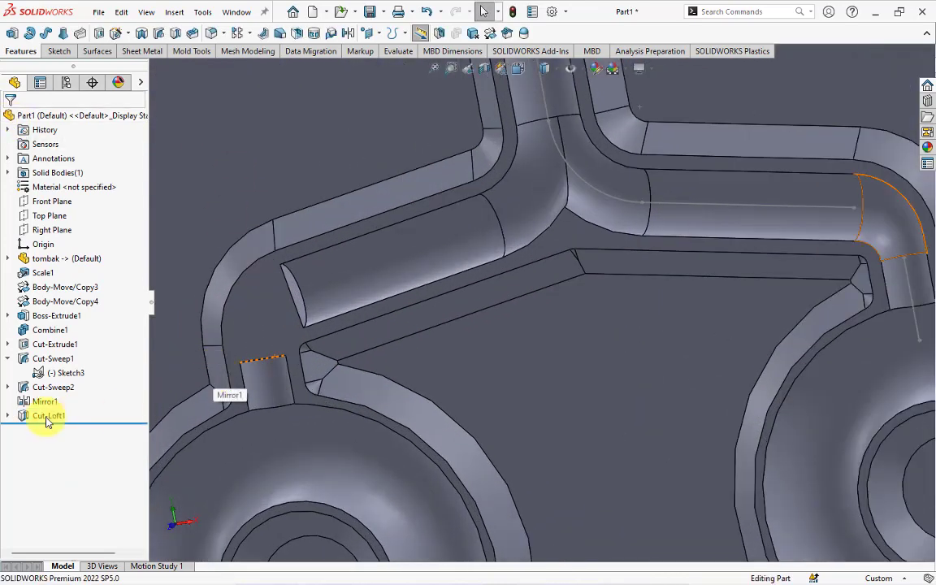
Step: Expand Cut-Loft1 and view the whole plate, starting and cancelling a revolve
{"action": "left_click", "coordinate": [10, 417]}
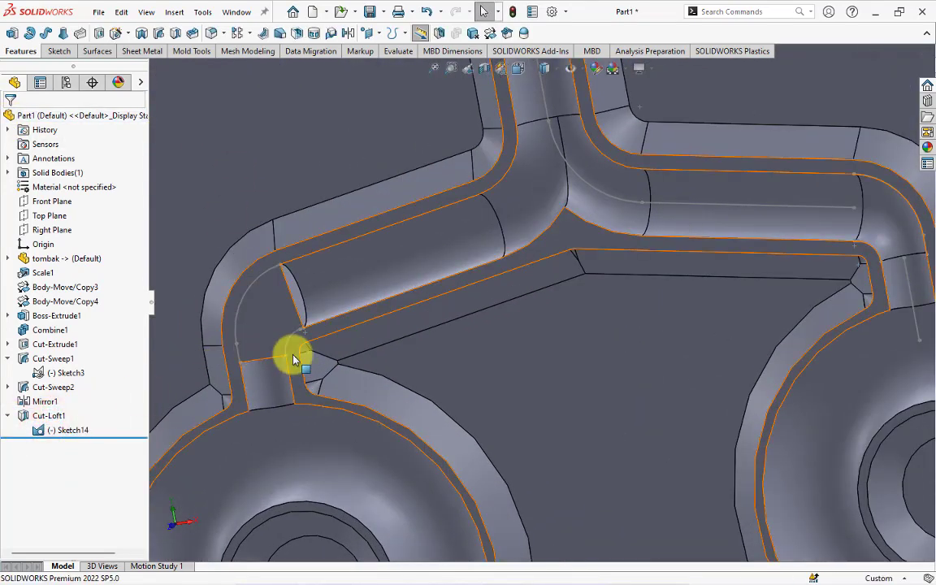
{"action": "middle_click_drag", "start_coordinate": [264, 319], "coordinate": [276, 132]}
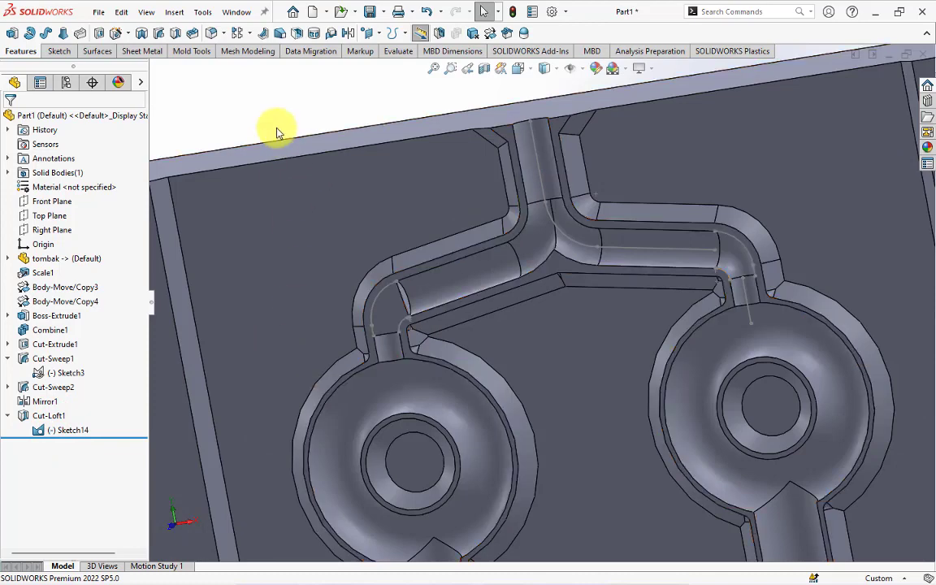
{"action": "left_click", "coordinate": [143, 36]}
{"action": "left_click", "coordinate": [13, 116]}
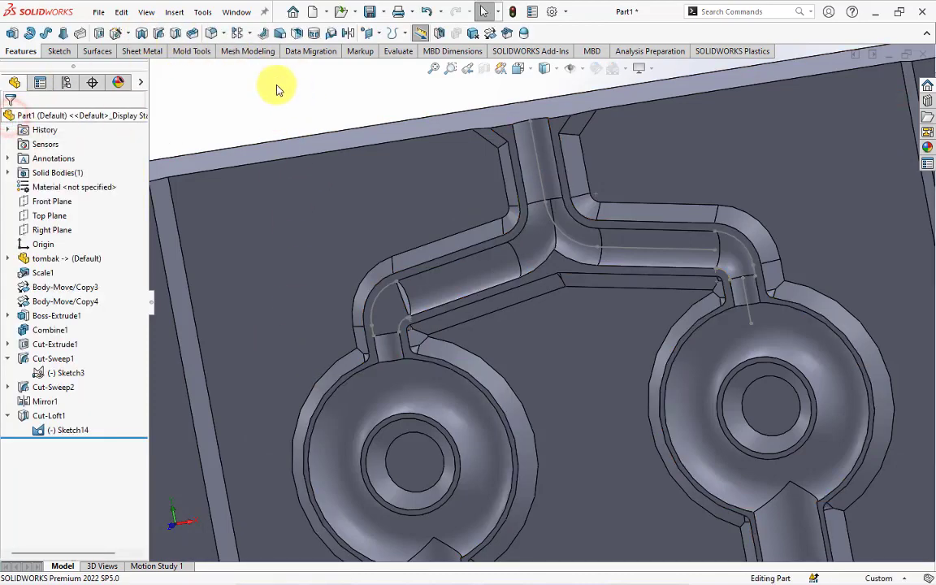
Step: Start a second lofted cut with the straight runner and short channel end faces as profiles
{"action": "left_click", "coordinate": [175, 34]}
{"action": "scroll", "coordinate": [399, 300], "scroll_direction": "down", "scroll_amount": 2}
{"action": "scroll", "coordinate": [402, 256], "scroll_direction": "down", "scroll_amount": 3}
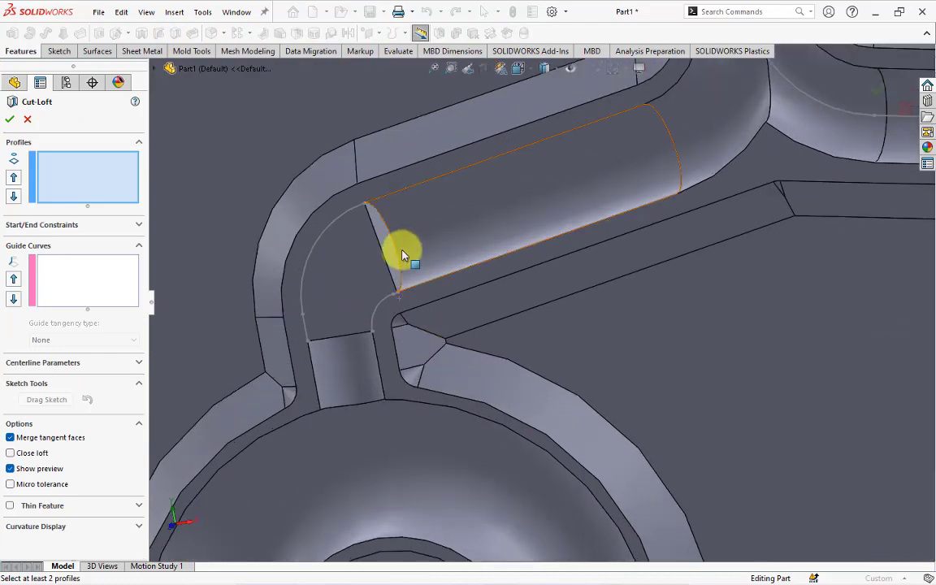
{"action": "left_click", "coordinate": [377, 228]}
{"action": "middle_click_drag", "start_coordinate": [376, 231], "coordinate": [321, 341]}
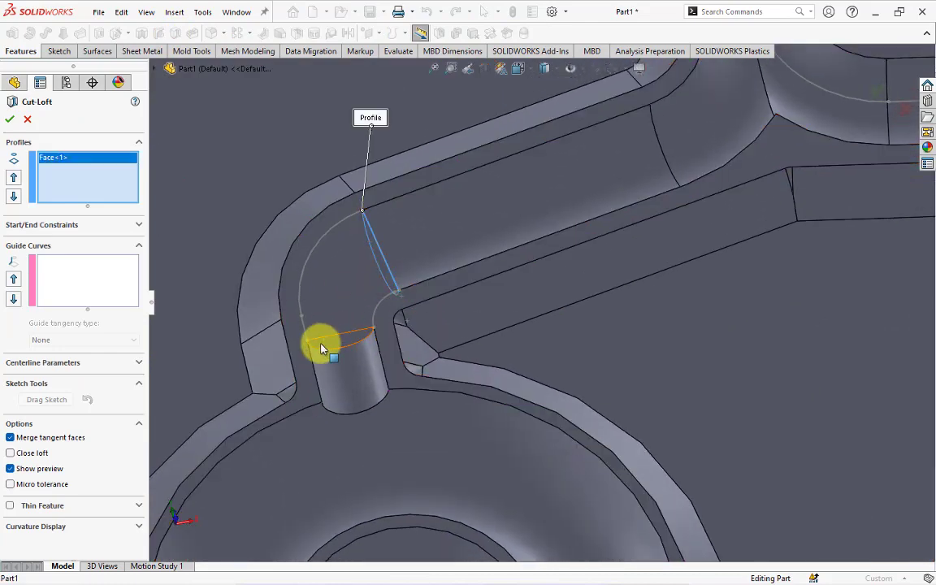
{"action": "left_click", "coordinate": [324, 342]}
Step: Add the outer and inner elbow arcs as guide curves and confirm Cut-Loft2
{"action": "right_click", "coordinate": [84, 283]}
{"action": "left_click", "coordinate": [118, 307]}
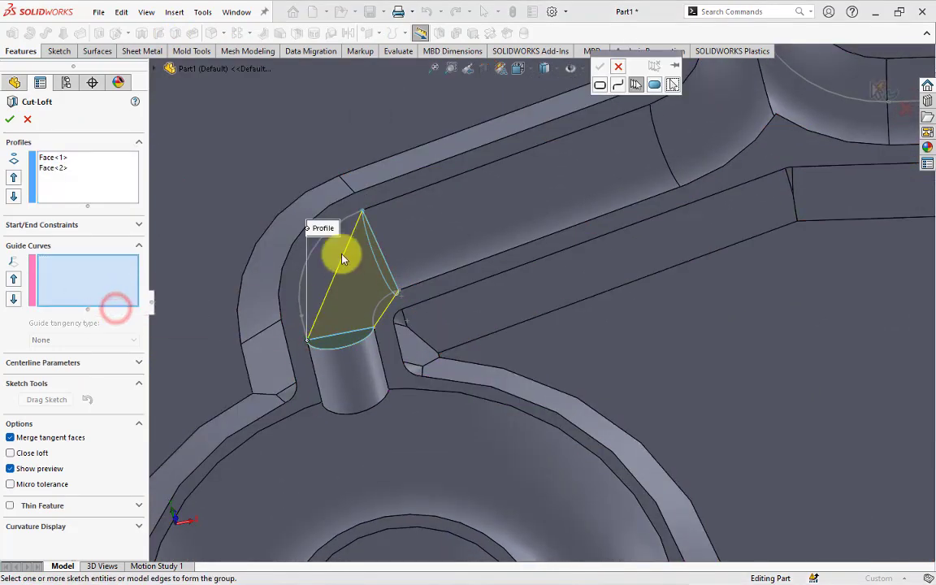
{"action": "scroll", "coordinate": [349, 232], "scroll_direction": "down", "scroll_amount": 2}
{"action": "left_click", "coordinate": [374, 215]}
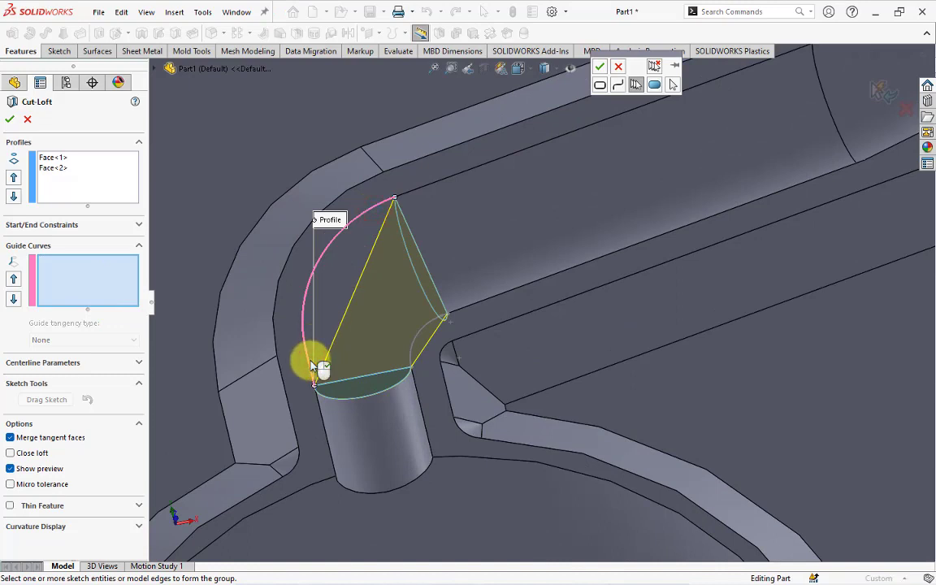
{"action": "right_click", "coordinate": [313, 366]}
{"action": "right_click", "coordinate": [87, 314]}
{"action": "left_click", "coordinate": [69, 344]}
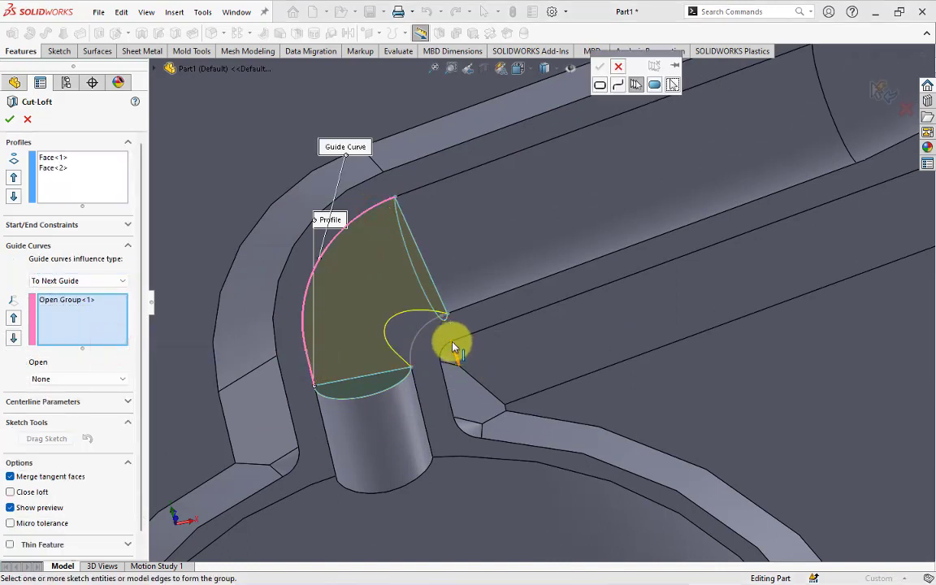
{"action": "scroll", "coordinate": [411, 360], "scroll_direction": "down", "scroll_amount": 3}
{"action": "left_click", "coordinate": [468, 284]}
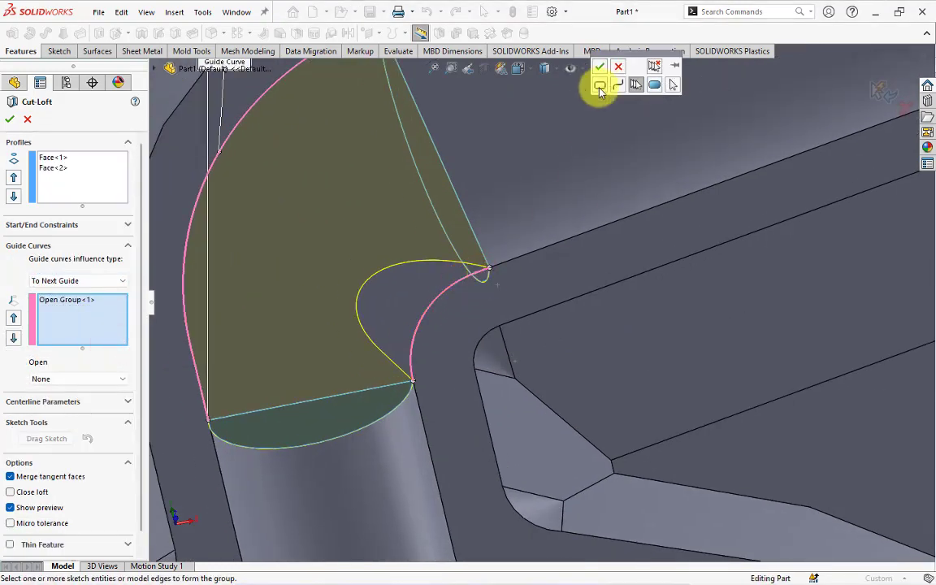
{"action": "right_click", "coordinate": [523, 264]}
{"action": "scroll", "coordinate": [484, 293], "scroll_direction": "up", "scroll_amount": 5}
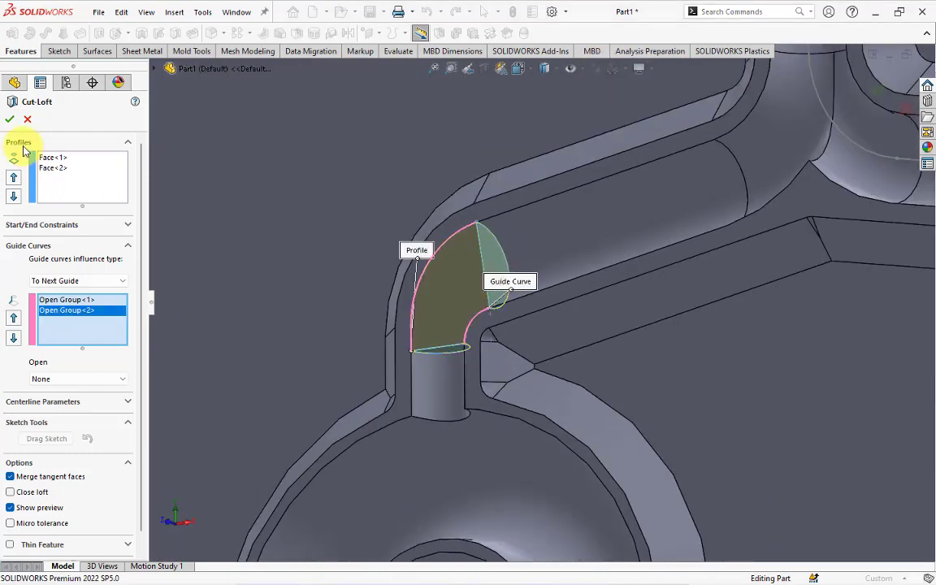
{"action": "left_click", "coordinate": [10, 120]}
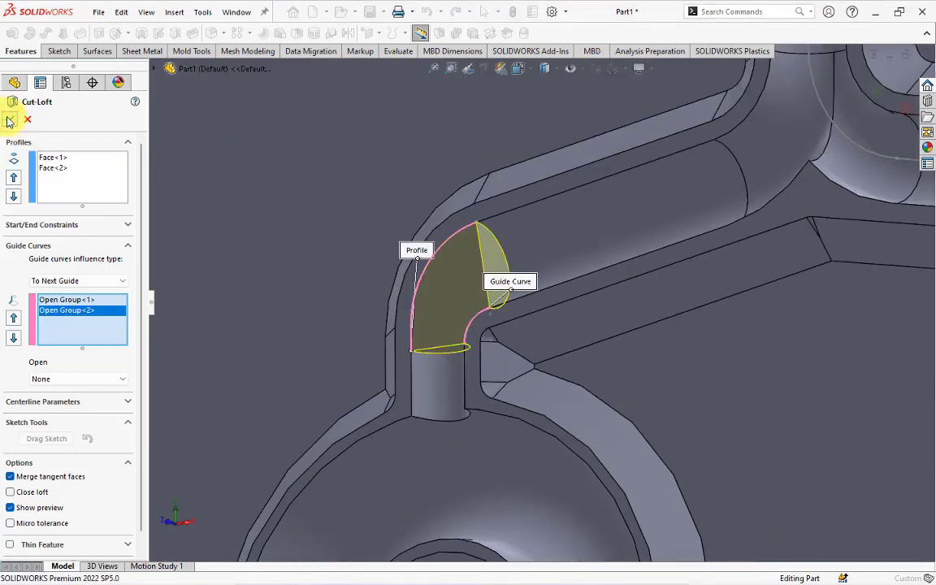
{"action": "scroll", "coordinate": [435, 266], "scroll_direction": "up", "scroll_amount": 5}
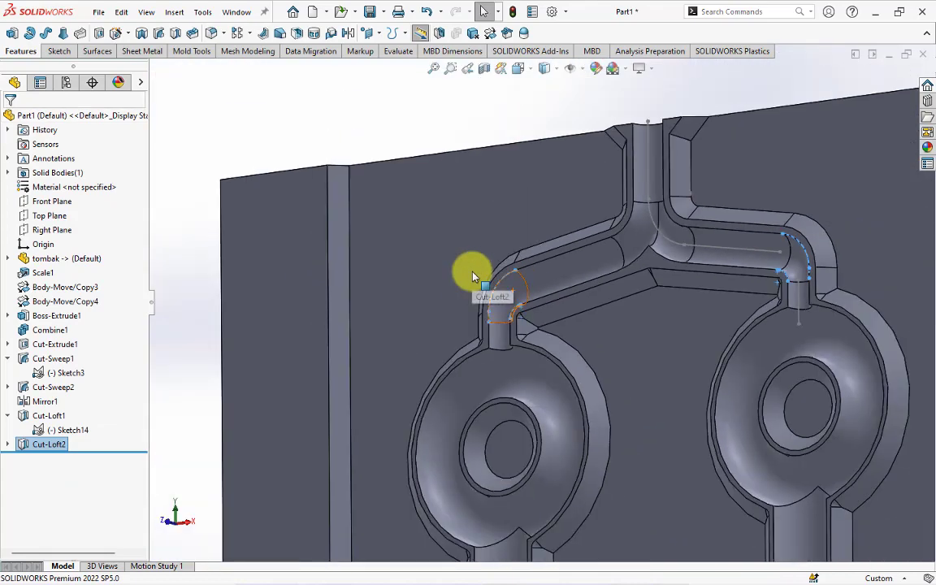
Step: Hide the elbow guide sketch Sketch14 under Cut-Loft1
{"action": "left_click", "coordinate": [710, 249]}
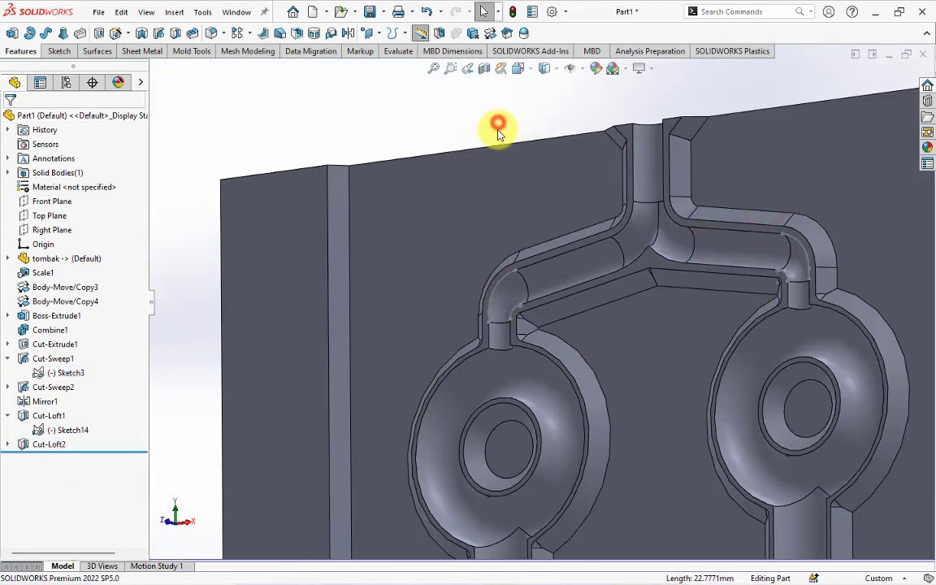
{"action": "mouse_move", "coordinate": [498, 125]}
{"action": "middle_mouse_down"}
{"action": "mouse_move", "coordinate": [501, 159]}
{"action": "mouse_move", "coordinate": [762, 301]}
{"action": "middle_mouse_up"}
{"action": "left_click", "coordinate": [757, 290]}
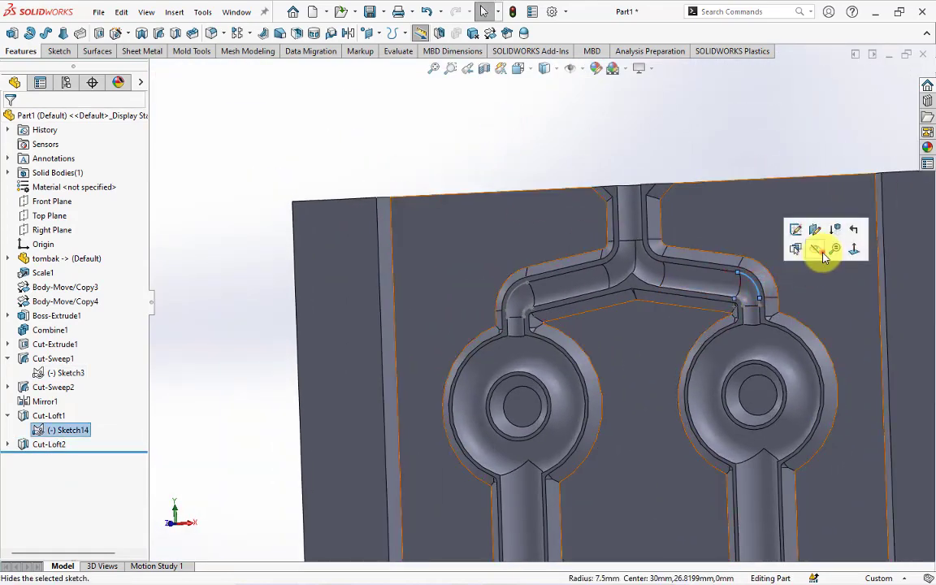
Step: Orbit and zoom to inspect the finished runner network across the mold block
{"action": "scroll", "coordinate": [704, 226], "scroll_direction": "up", "scroll_amount": 3}
{"action": "scroll", "coordinate": [673, 374], "scroll_direction": "up", "scroll_amount": 2}
{"action": "middle_click_drag", "start_coordinate": [673, 374], "coordinate": [606, 515]}
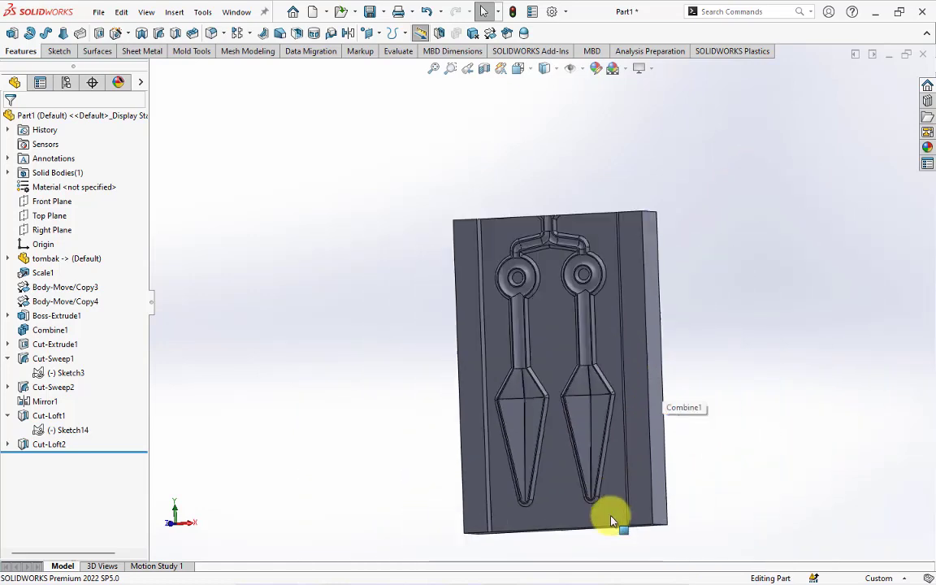
{"action": "scroll", "coordinate": [532, 194], "scroll_direction": "down", "scroll_amount": 5}
{"action": "scroll", "coordinate": [532, 193], "scroll_direction": "down", "scroll_amount": 2}
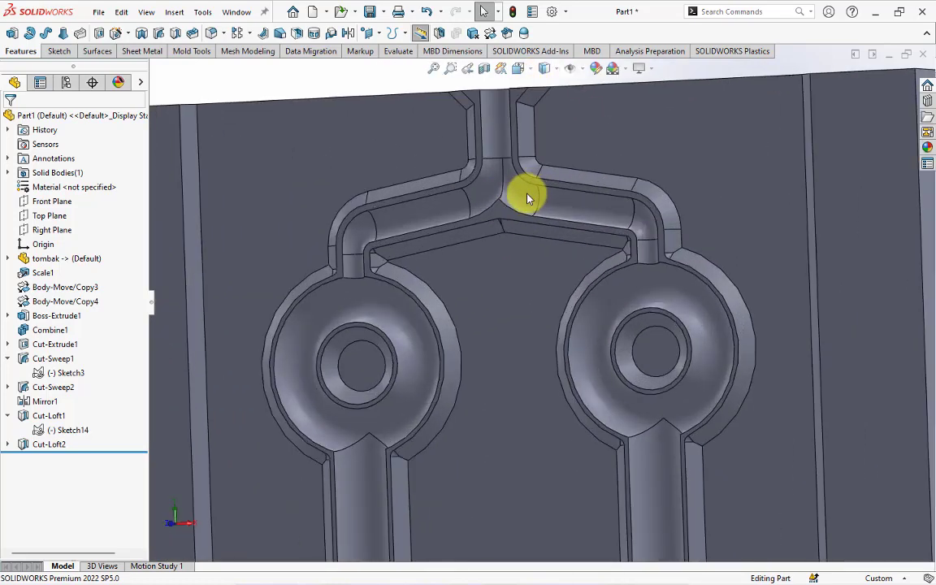
{"action": "middle_click_drag", "start_coordinate": [533, 193], "coordinate": [532, 200]}
{"action": "scroll", "coordinate": [455, 170], "scroll_direction": "up", "scroll_amount": 4}
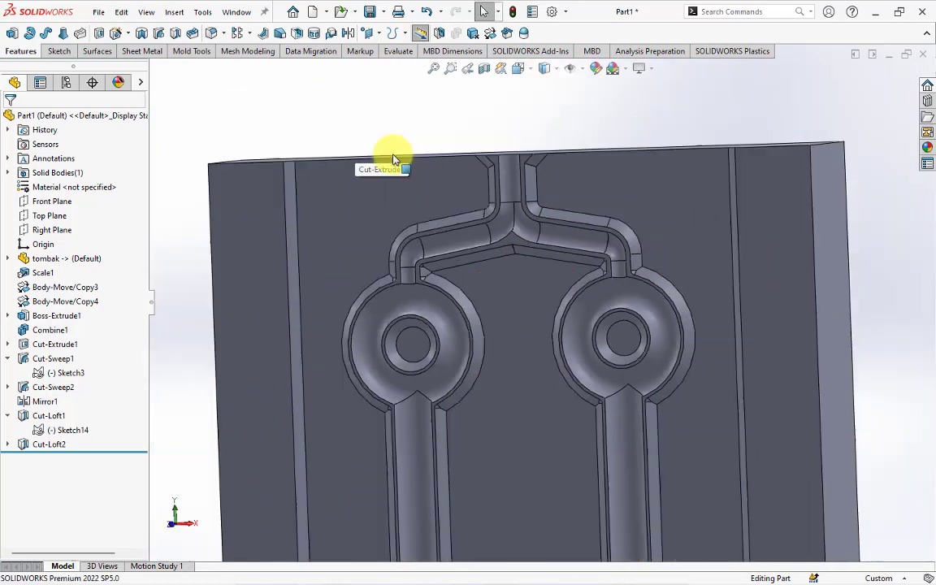
{"action": "middle_click_drag", "start_coordinate": [397, 157], "coordinate": [309, 121]}
{"action": "left_click", "coordinate": [224, 33]}
Step: Chamfer the sprue entry edge at the block top by 2.5 mm at 45°
{"action": "left_click", "coordinate": [233, 68]}
{"action": "type", "text": "2"}
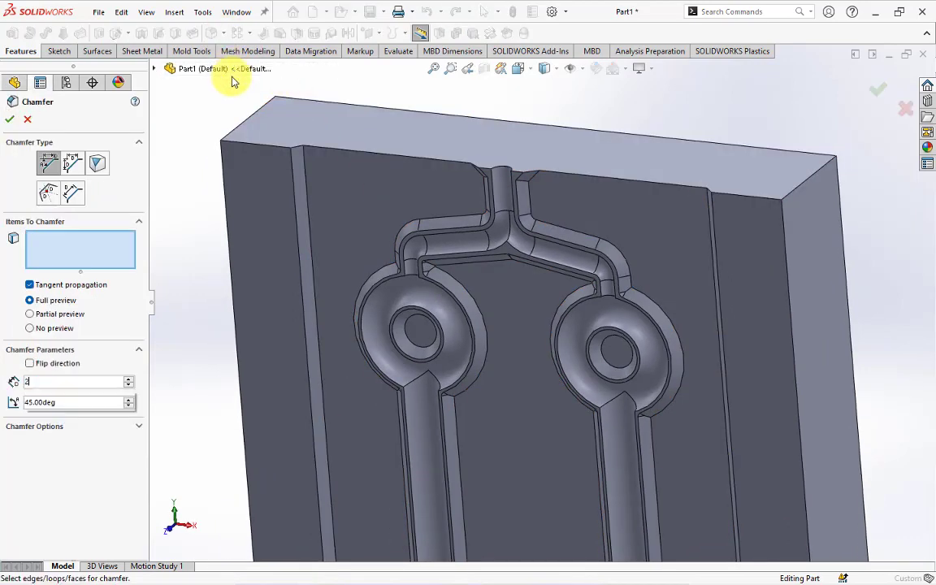
{"action": "type", "text": ".5"}
{"action": "key", "text": "Return"}
{"action": "left_click", "coordinate": [499, 171]}
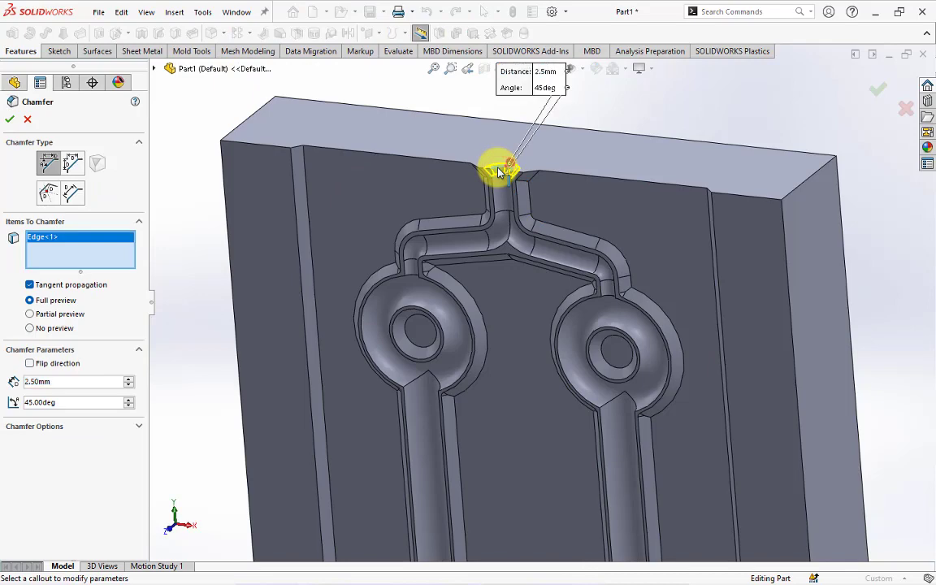
{"action": "left_click", "coordinate": [10, 120]}
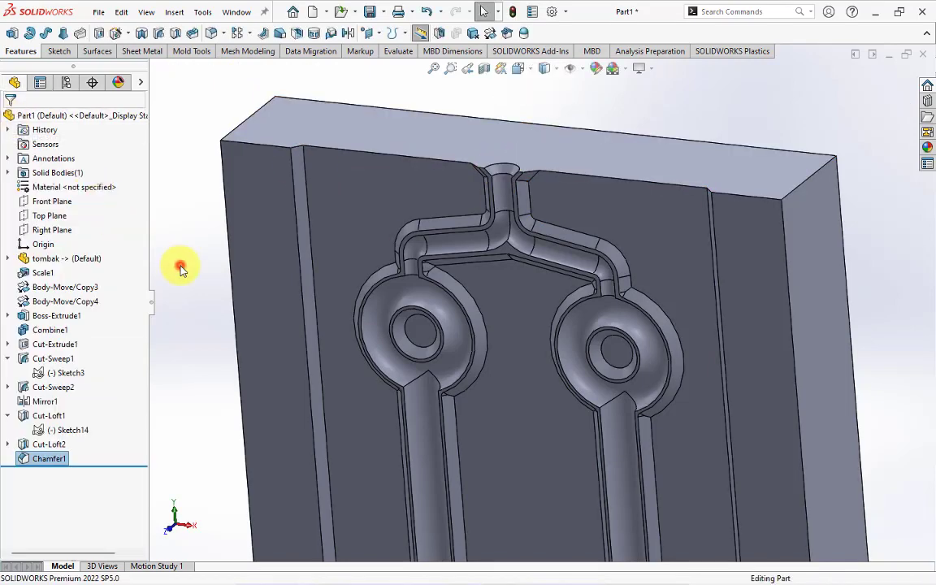
Step: Reorient the mold to a frontal view and select the block face to sketch on
{"action": "scroll", "coordinate": [180, 270], "scroll_direction": "up", "scroll_amount": 5}
{"action": "scroll", "coordinate": [187, 260], "scroll_direction": "up", "scroll_amount": 3}
{"action": "middle_click_drag", "start_coordinate": [324, 382], "coordinate": [321, 279]}
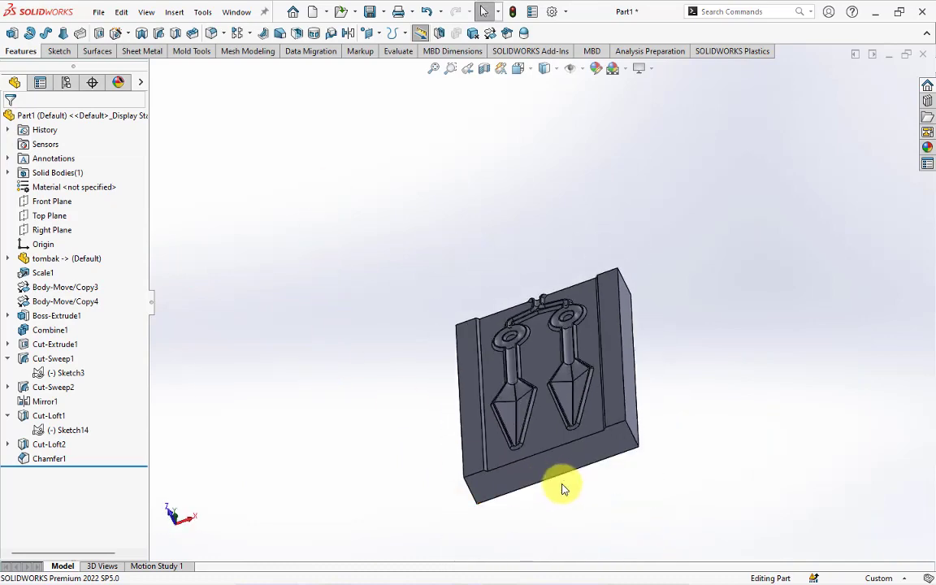
{"action": "middle_click_drag", "start_coordinate": [605, 433], "coordinate": [607, 491]}
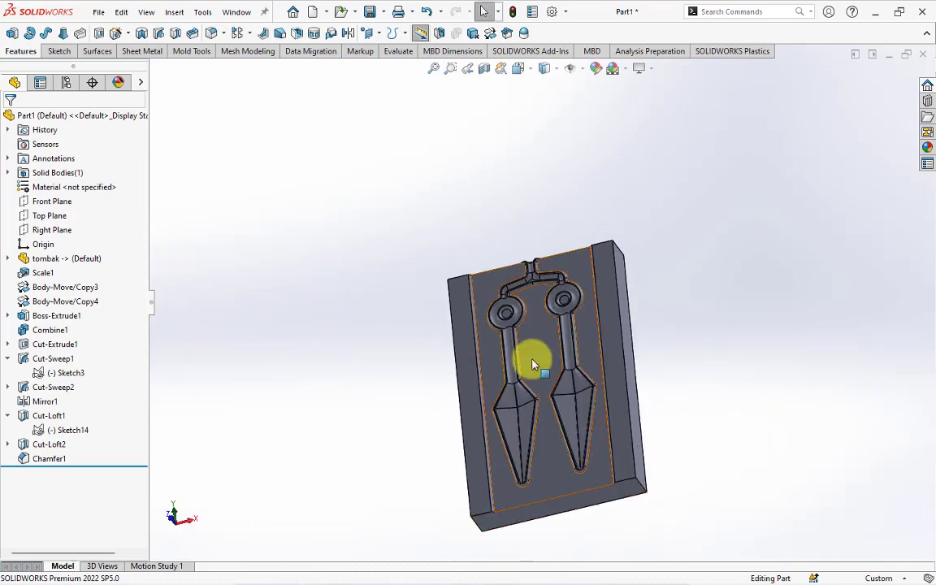
{"action": "left_click", "coordinate": [618, 326]}
Step: Start Sketch15 on the block face and offset its edges 12.50 mm inward as construction lines
{"action": "left_click", "coordinate": [669, 284]}
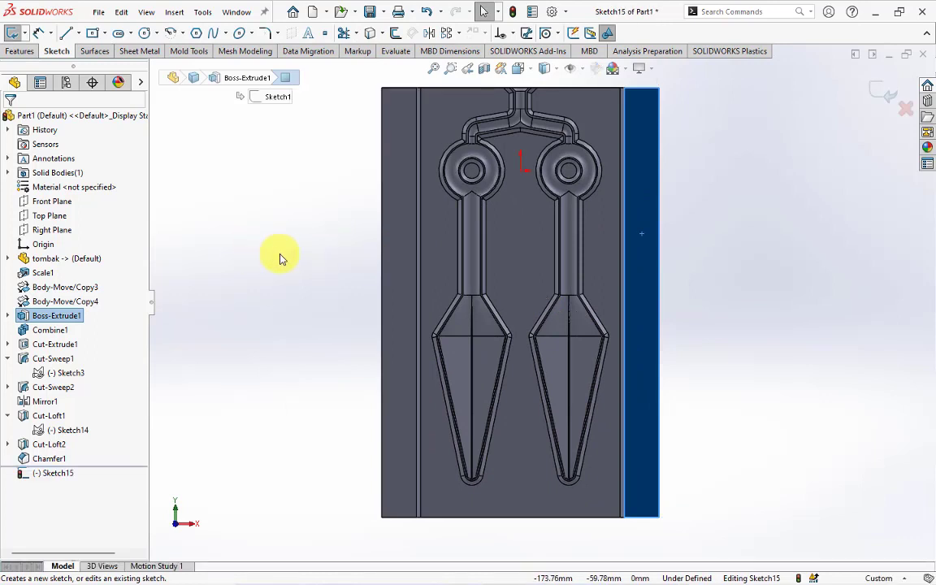
{"action": "left_click", "coordinate": [280, 257]}
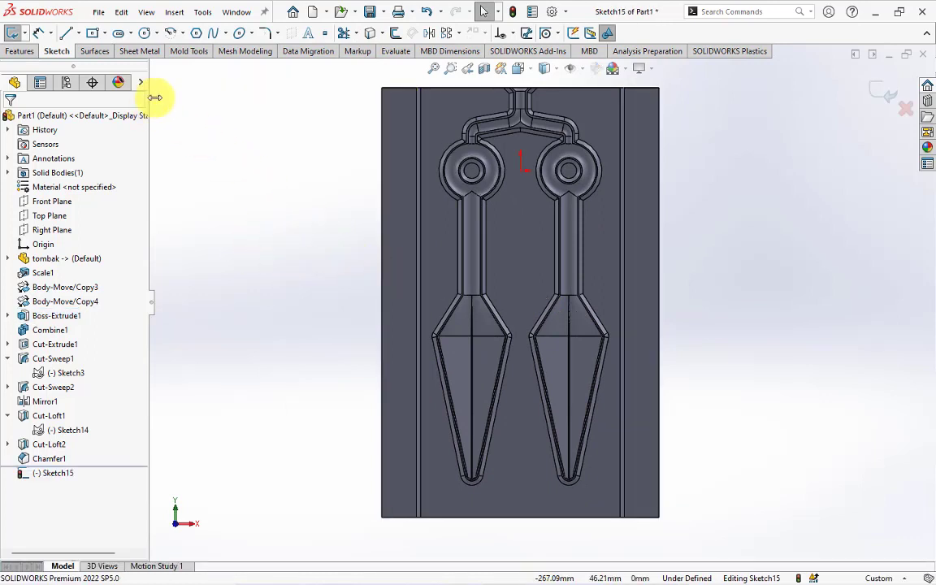
{"action": "left_click", "coordinate": [396, 39]}
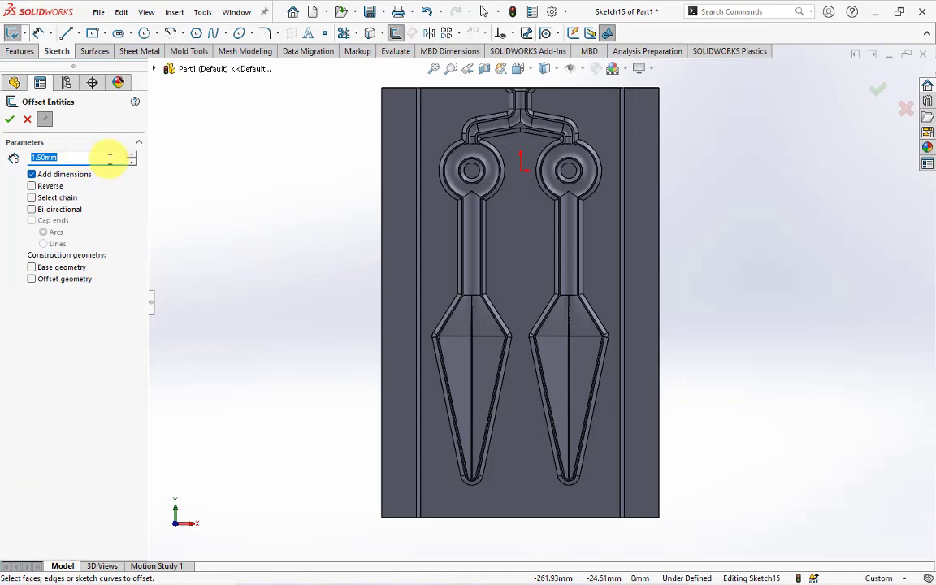
{"action": "mouse_move", "coordinate": [397, 302]}
{"action": "middle_mouse_down"}
{"action": "mouse_move", "coordinate": [303, 341]}
{"action": "mouse_move", "coordinate": [497, 317]}
{"action": "mouse_move", "coordinate": [475, 328]}
{"action": "mouse_move", "coordinate": [343, 328]}
{"action": "middle_mouse_up"}
{"action": "left_click", "coordinate": [487, 325]}
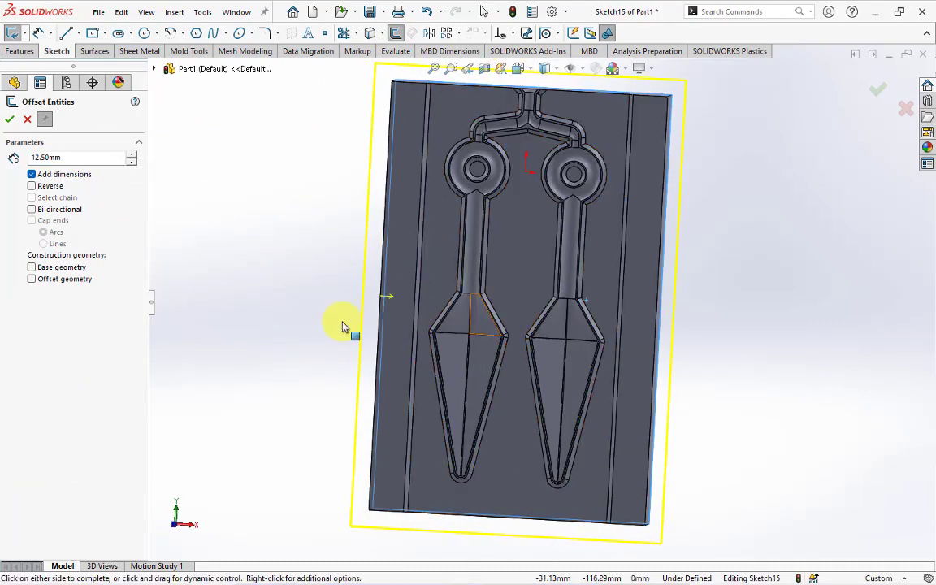
{"action": "left_click", "coordinate": [31, 186]}
{"action": "left_click", "coordinate": [31, 279]}
{"action": "left_click", "coordinate": [11, 121]}
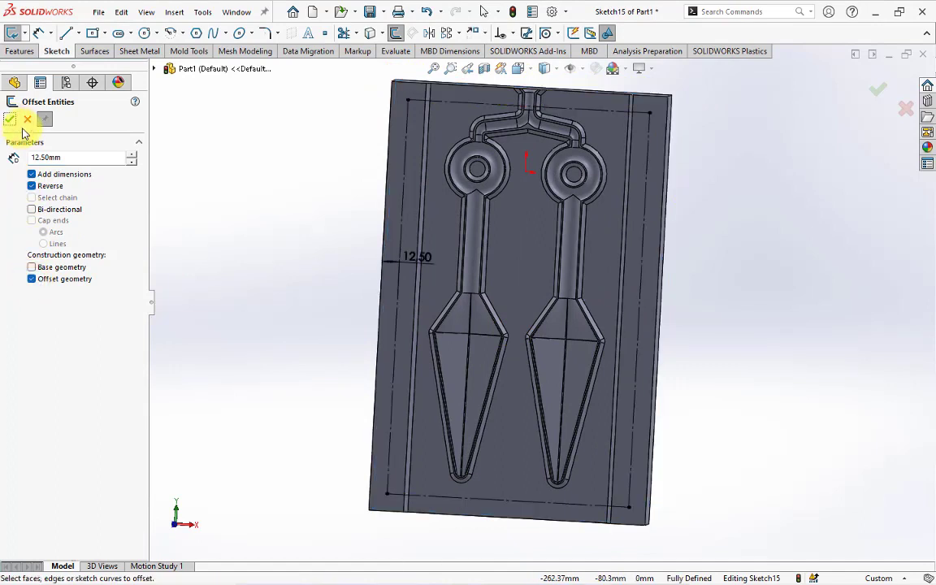
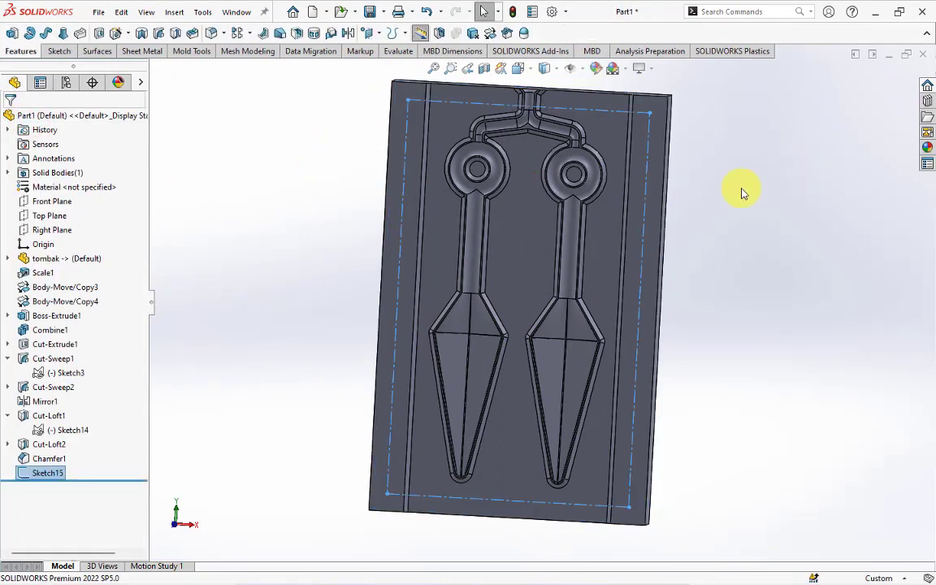
Step: Set up a JIS Ø10.0 dowel hole with a Through All end condition
{"action": "left_click", "coordinate": [116, 34]}
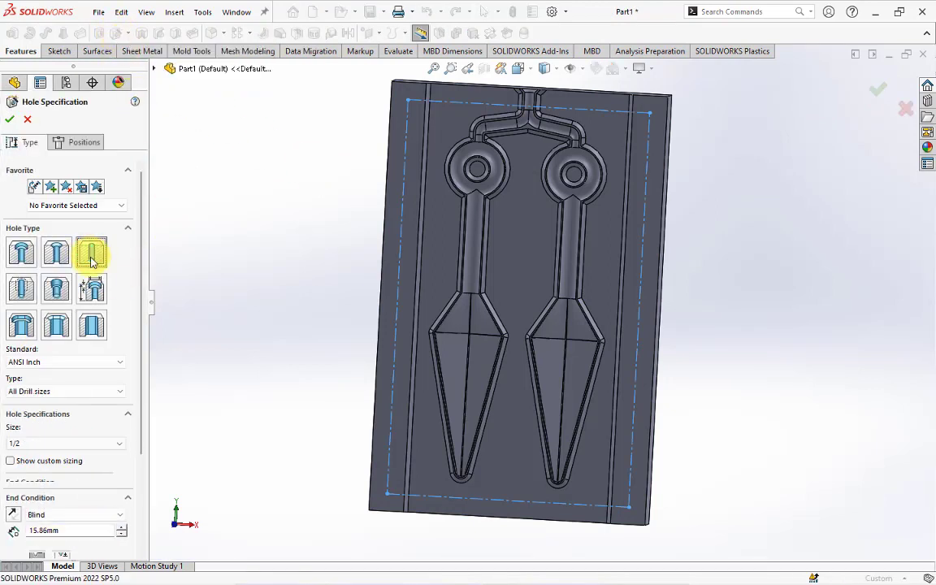
{"action": "left_click", "coordinate": [81, 361]}
{"action": "left_click", "coordinate": [65, 442]}
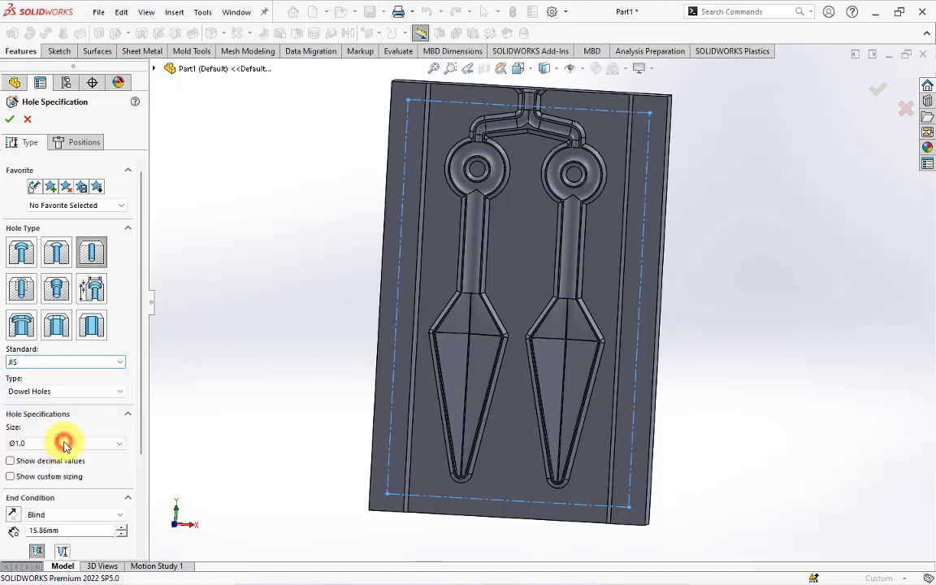
{"action": "left_click", "coordinate": [64, 442]}
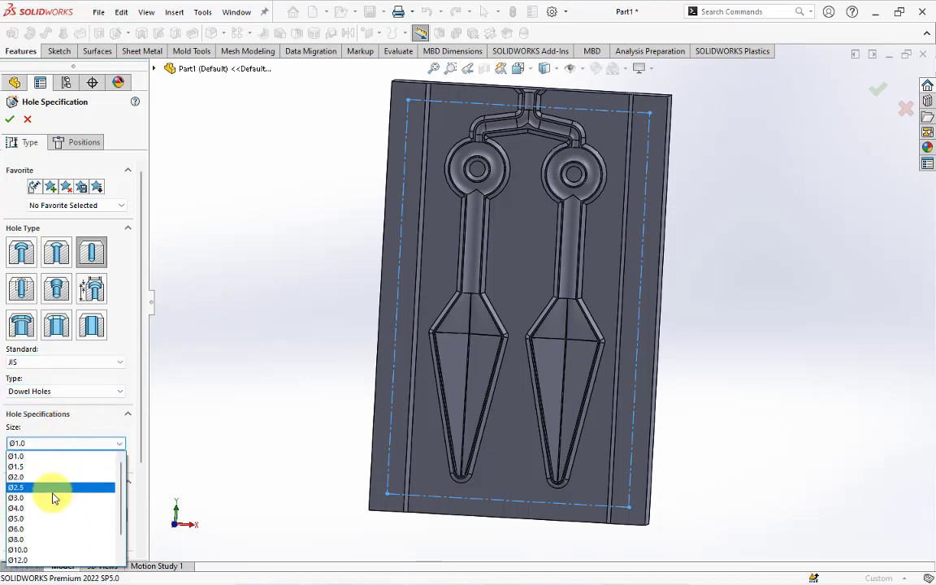
{"action": "left_click", "coordinate": [47, 553]}
{"action": "left_click", "coordinate": [83, 499]}
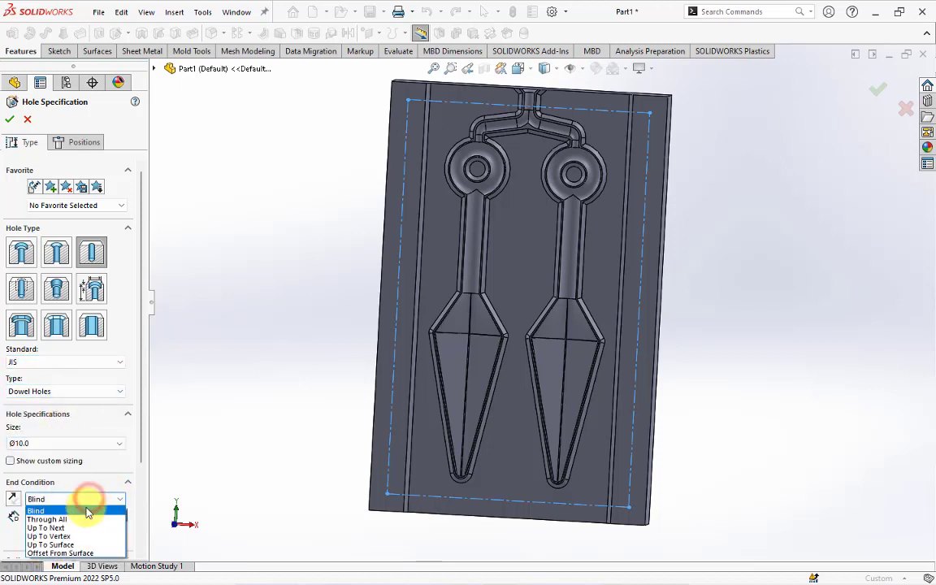
{"action": "left_click", "coordinate": [89, 515]}
Step: Place the dowel holes at the block's four corners and confirm the feature
{"action": "left_click", "coordinate": [81, 142]}
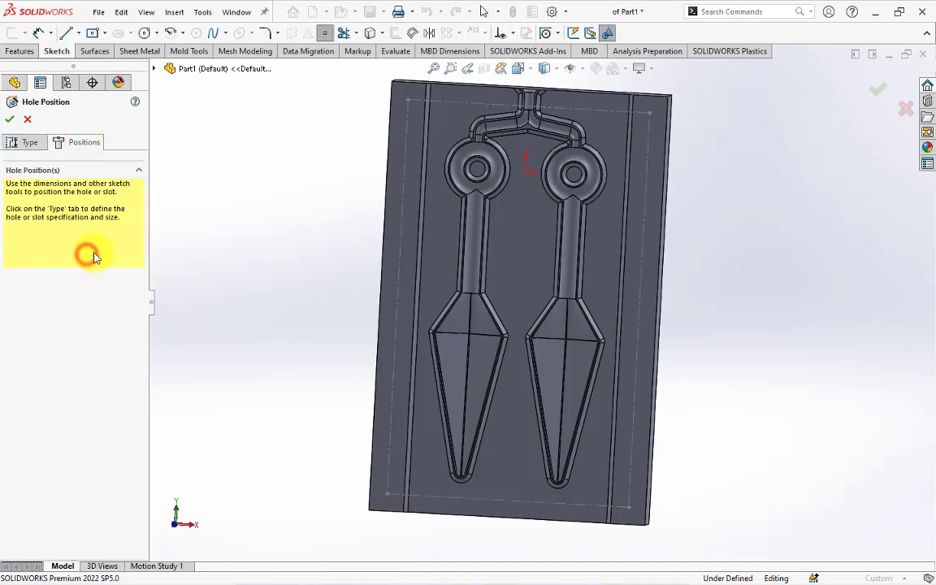
{"action": "left_click", "coordinate": [410, 99]}
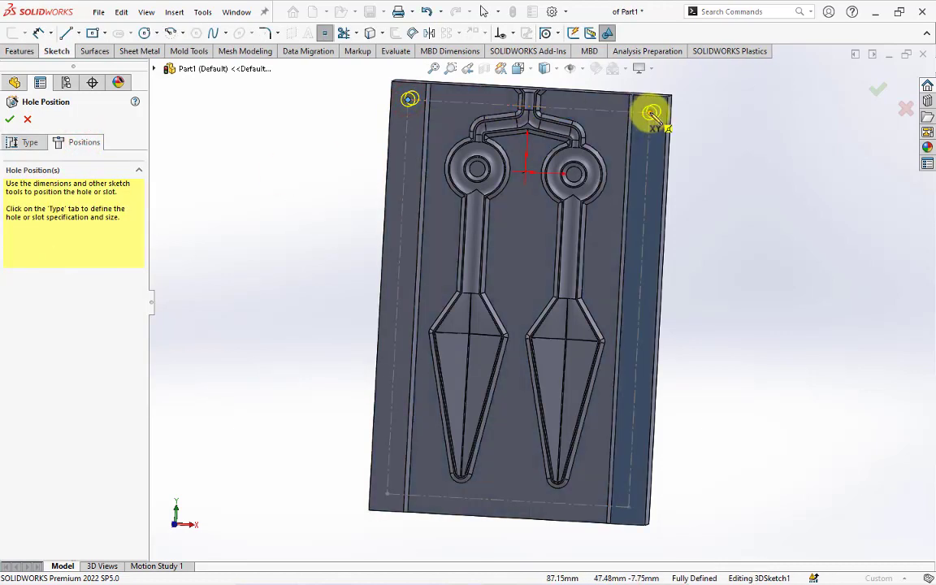
{"action": "left_click", "coordinate": [651, 111]}
{"action": "left_click", "coordinate": [630, 510]}
{"action": "left_click", "coordinate": [387, 495]}
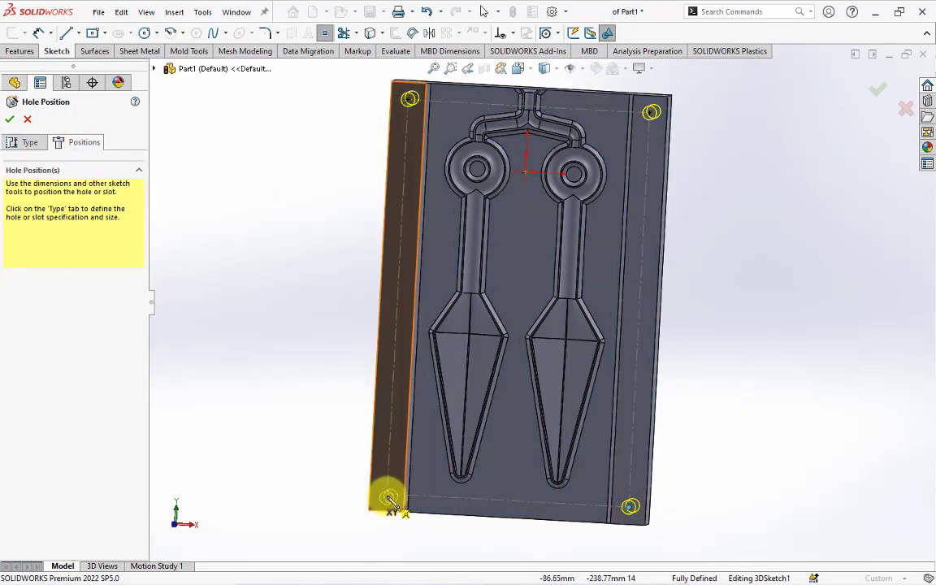
{"action": "mouse_move", "coordinate": [324, 347]}
{"action": "middle_mouse_down"}
{"action": "mouse_move", "coordinate": [290, 407]}
{"action": "mouse_move", "coordinate": [256, 369]}
{"action": "middle_mouse_up"}
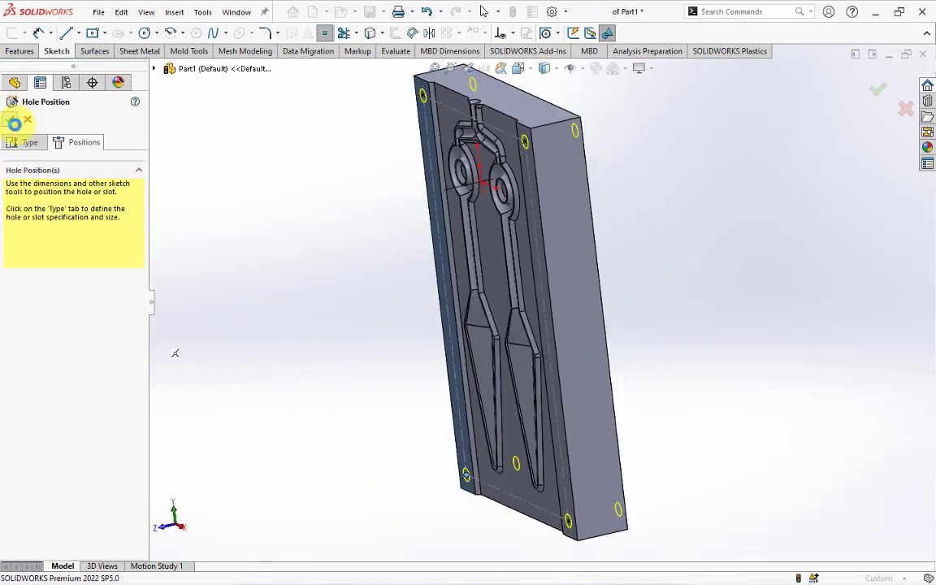
{"action": "left_click", "coordinate": [15, 122]}
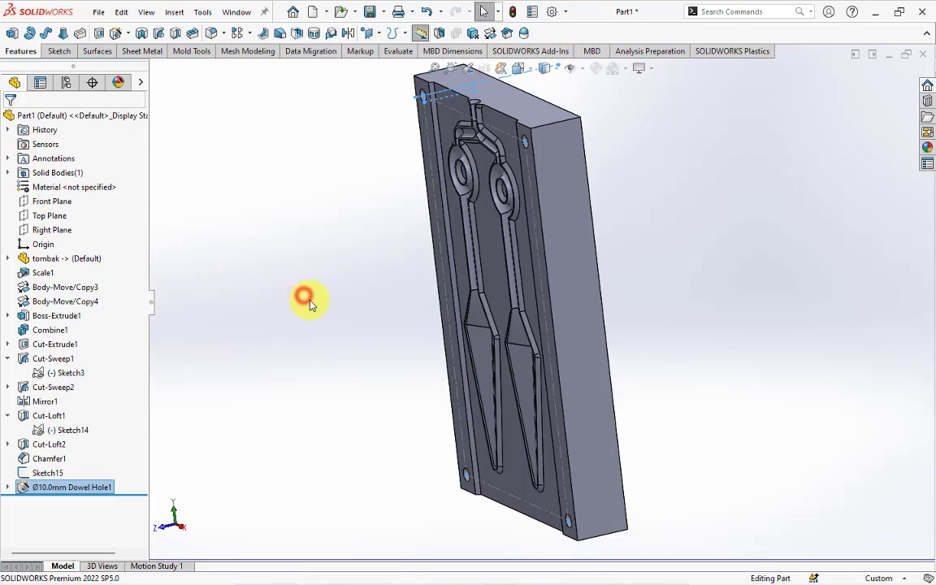
Step: Start a sketch on the block's long side face and draw a vertical centerline from the bottom edge
{"action": "mouse_move", "coordinate": [303, 297]}
{"action": "middle_mouse_down"}
{"action": "mouse_move", "coordinate": [340, 187]}
{"action": "mouse_move", "coordinate": [537, 410]}
{"action": "middle_mouse_up"}
{"action": "left_click", "coordinate": [538, 410]}
{"action": "left_click", "coordinate": [597, 373]}
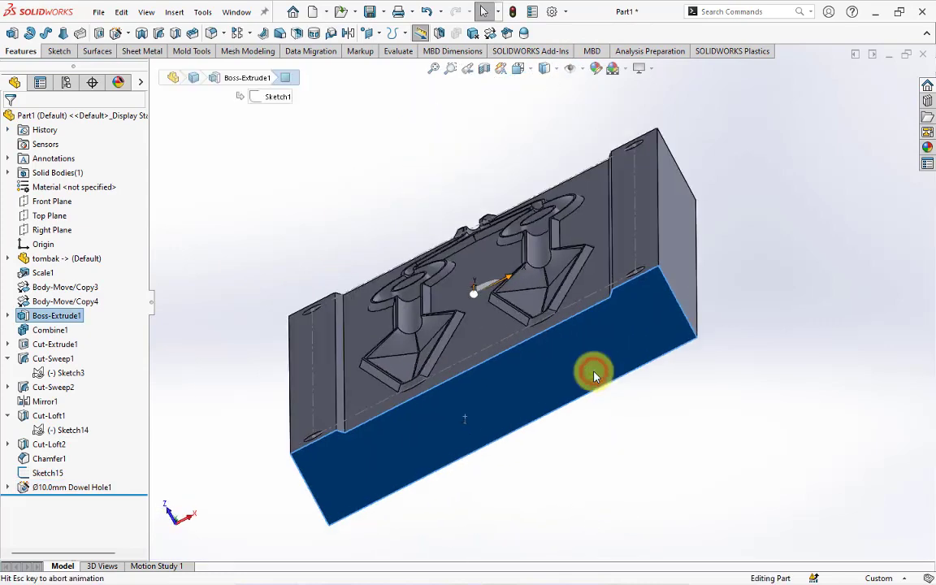
{"action": "left_click", "coordinate": [76, 33]}
{"action": "left_click", "coordinate": [78, 63]}
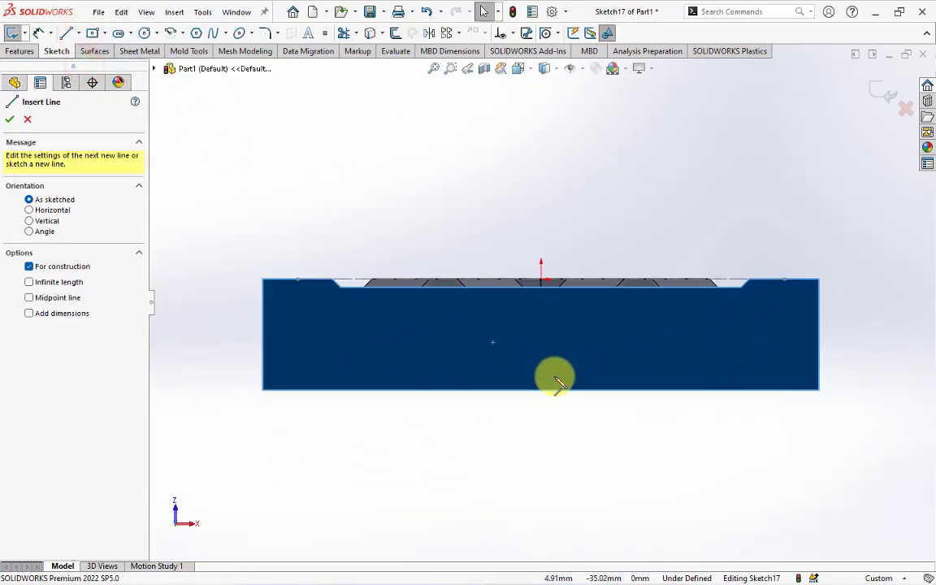
{"action": "left_click", "coordinate": [541, 391]}
{"action": "left_click", "coordinate": [541, 347]}
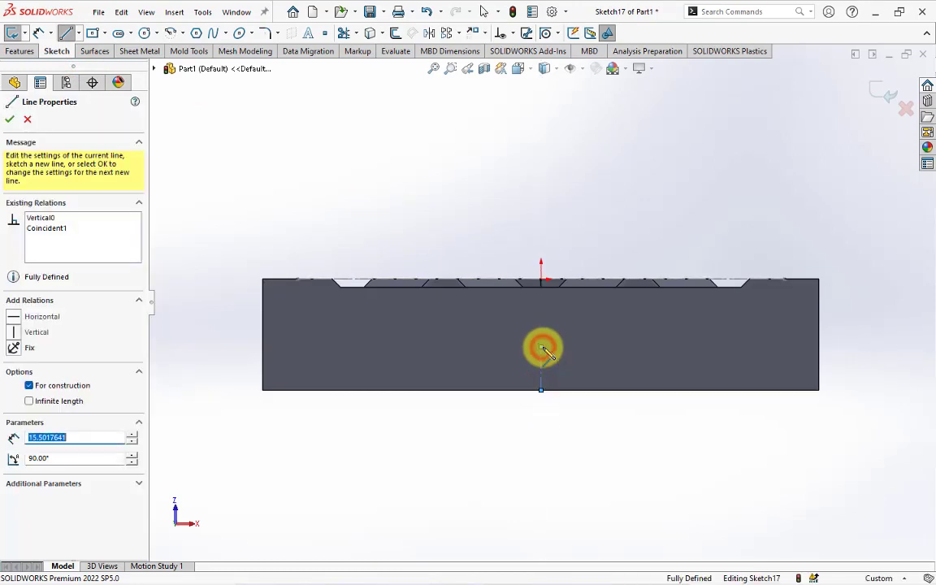
{"action": "right_click", "coordinate": [541, 349]}
{"action": "left_click", "coordinate": [556, 358]}
Step: Draw a horizontal midpoint centerline from the vertical centerline's top end
{"action": "left_click", "coordinate": [75, 32]}
{"action": "left_click", "coordinate": [81, 64]}
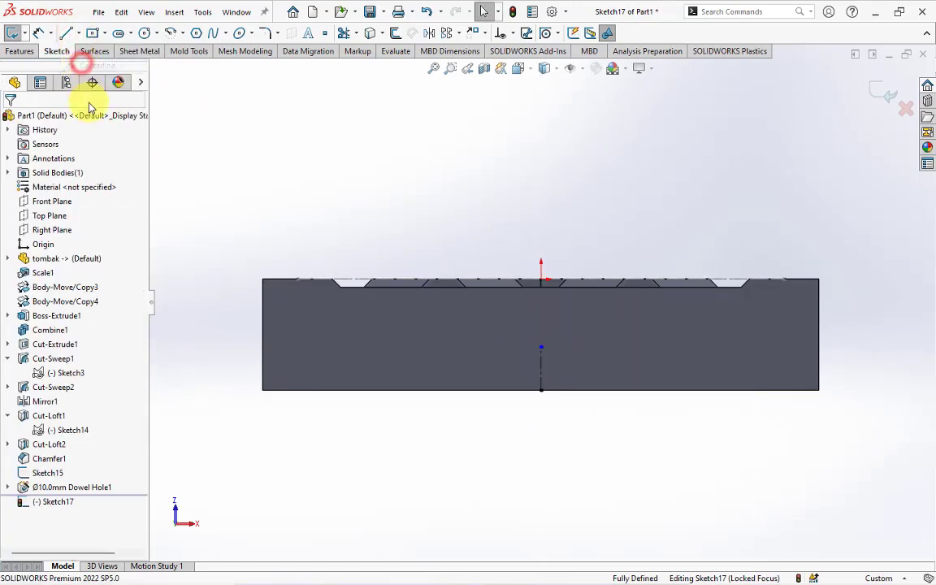
{"action": "left_click", "coordinate": [542, 348]}
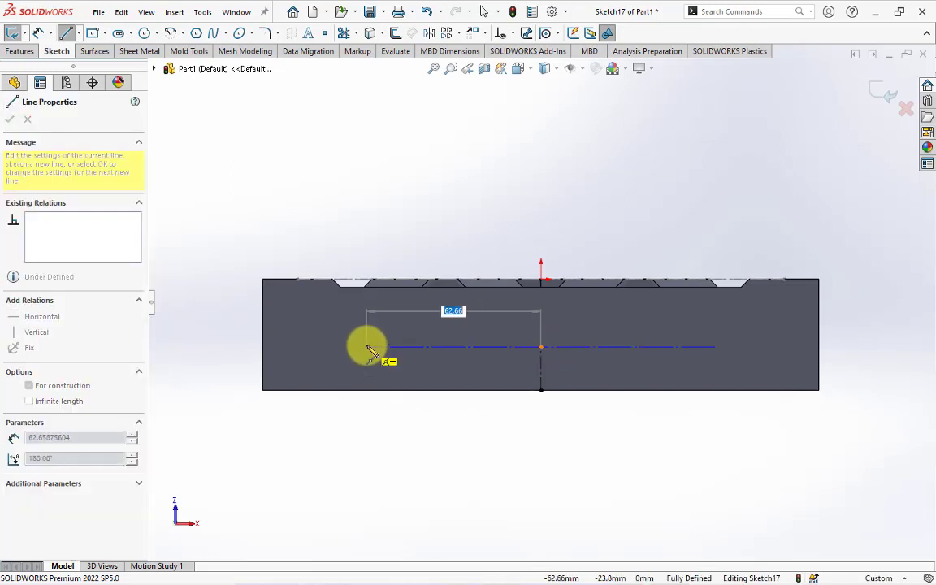
{"action": "left_click", "coordinate": [367, 348]}
{"action": "left_click", "coordinate": [37, 32]}
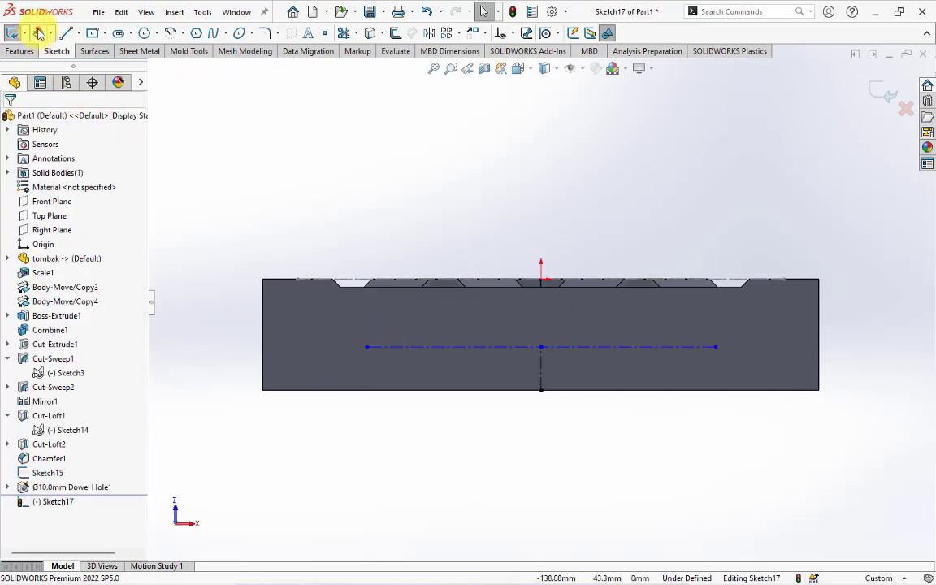
Step: Dimension the horizontal centerline to 70 mm and its height above the bottom to 29 mm
{"action": "left_click", "coordinate": [553, 347]}
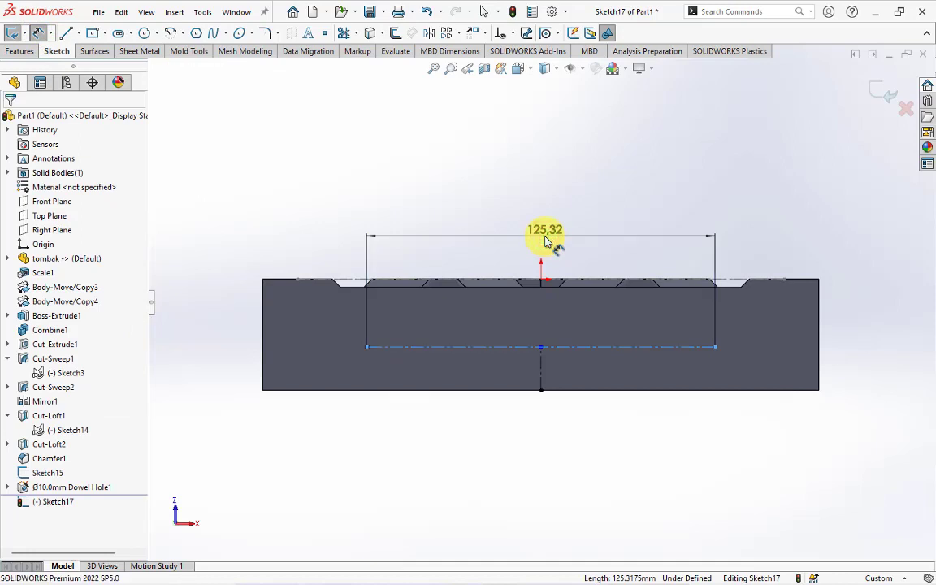
{"action": "left_click", "coordinate": [548, 241]}
{"action": "type", "text": "72"}
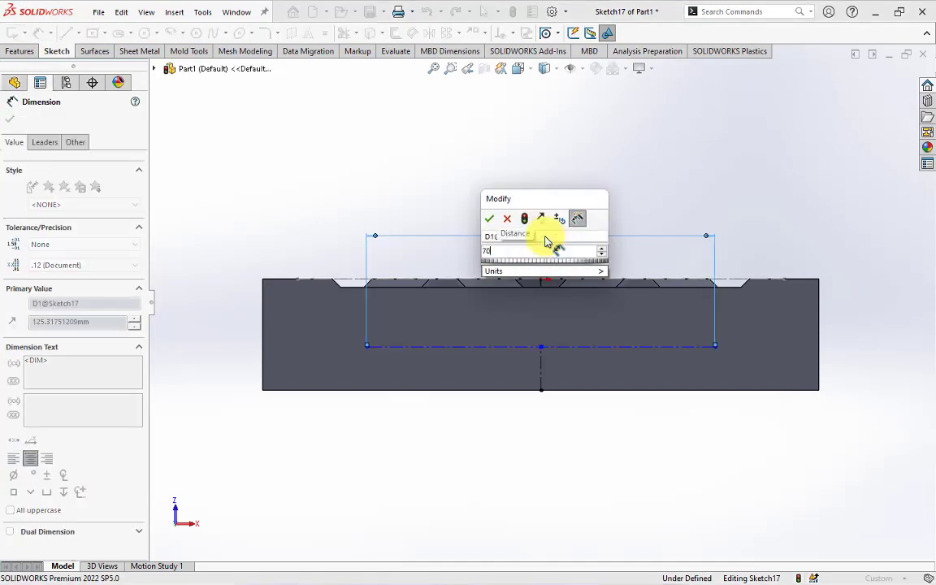
{"action": "left_click", "coordinate": [489, 219]}
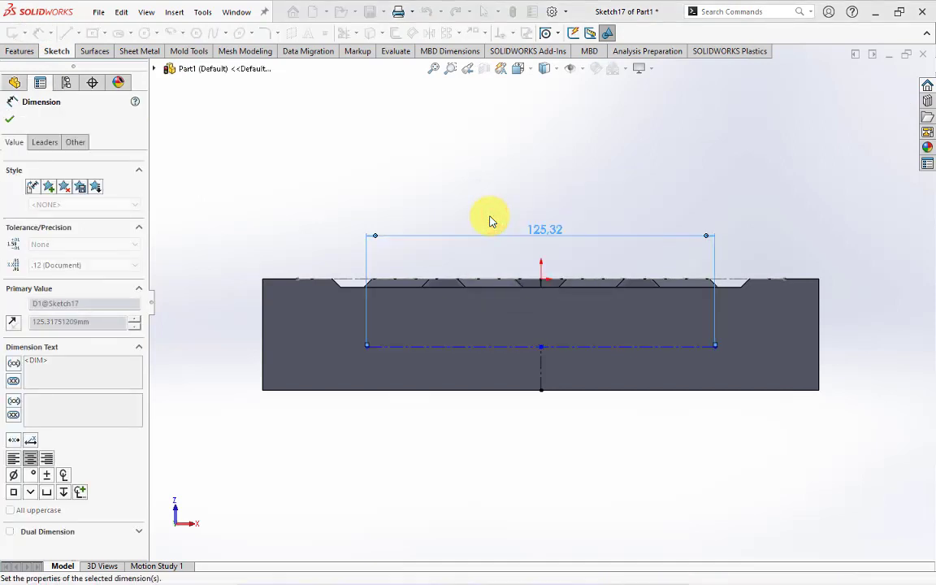
{"action": "left_click", "coordinate": [542, 370]}
{"action": "left_click", "coordinate": [507, 373]}
{"action": "type", "text": "29"}
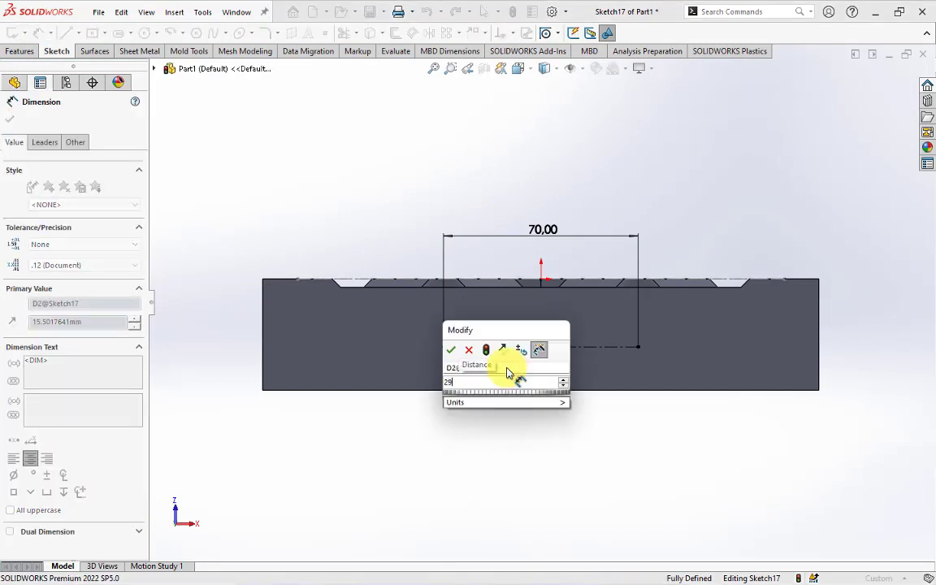
{"action": "left_click", "coordinate": [452, 350]}
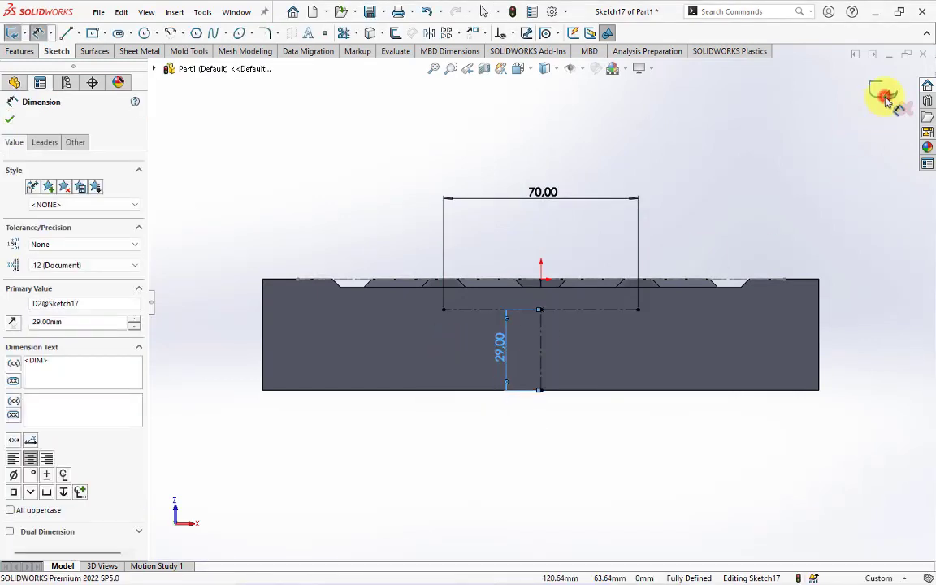
Step: Exit the sketch and check Sketch17's dimensions in the feature tree
{"action": "left_click", "coordinate": [887, 96]}
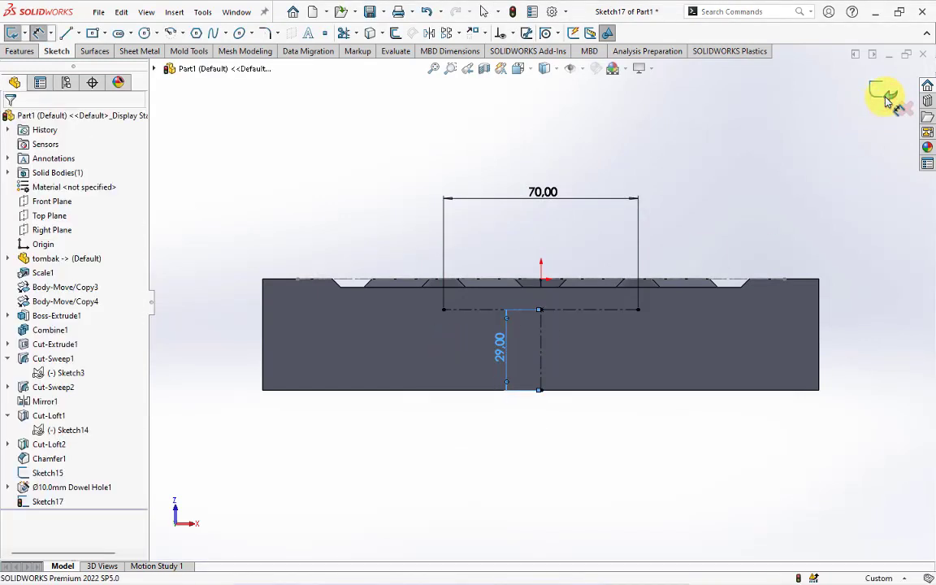
{"action": "left_click", "coordinate": [887, 97]}
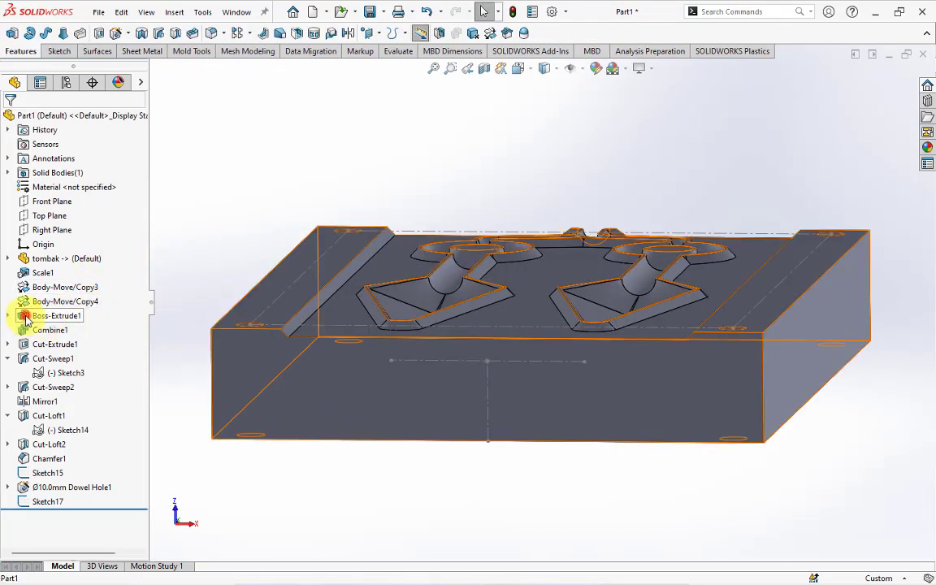
{"action": "left_click", "coordinate": [27, 318]}
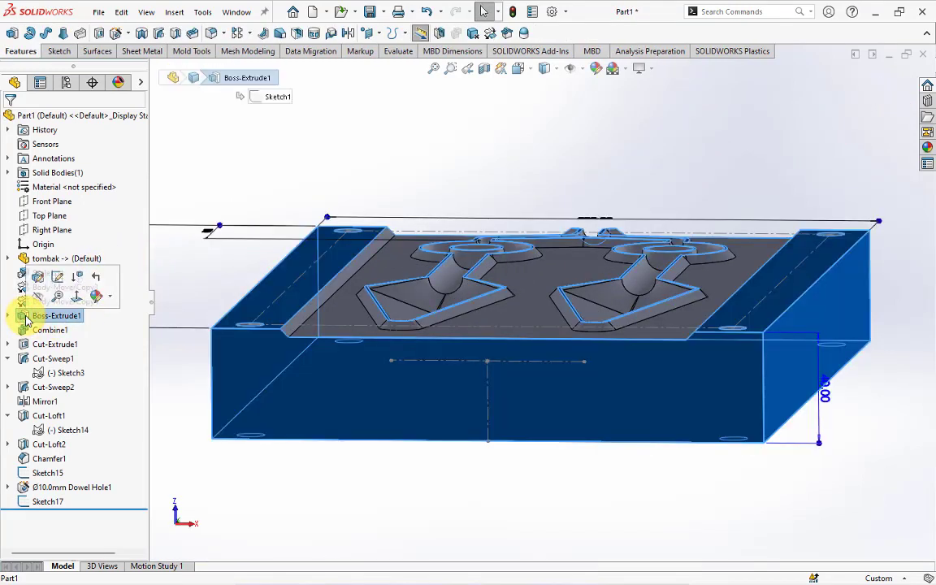
{"action": "left_click", "coordinate": [342, 165]}
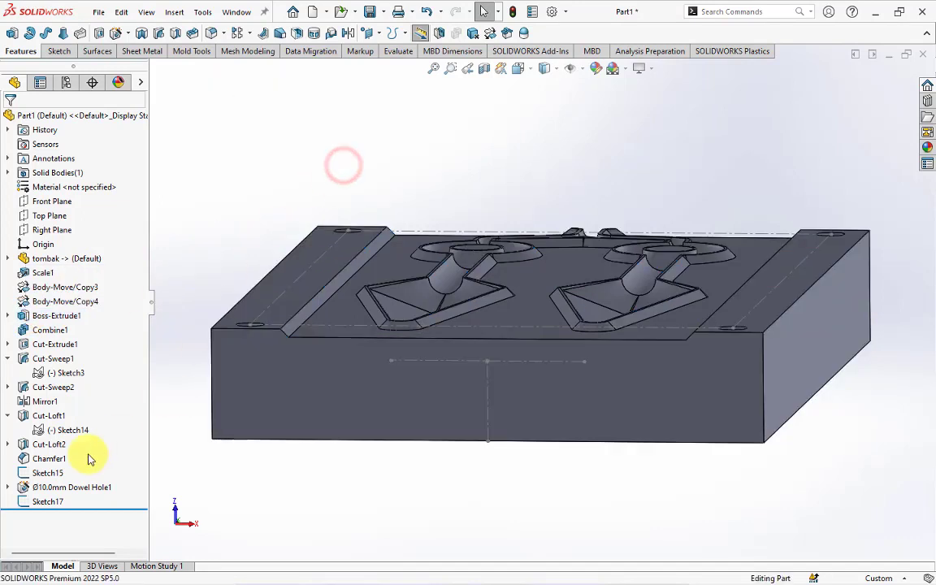
{"action": "left_click", "coordinate": [24, 500]}
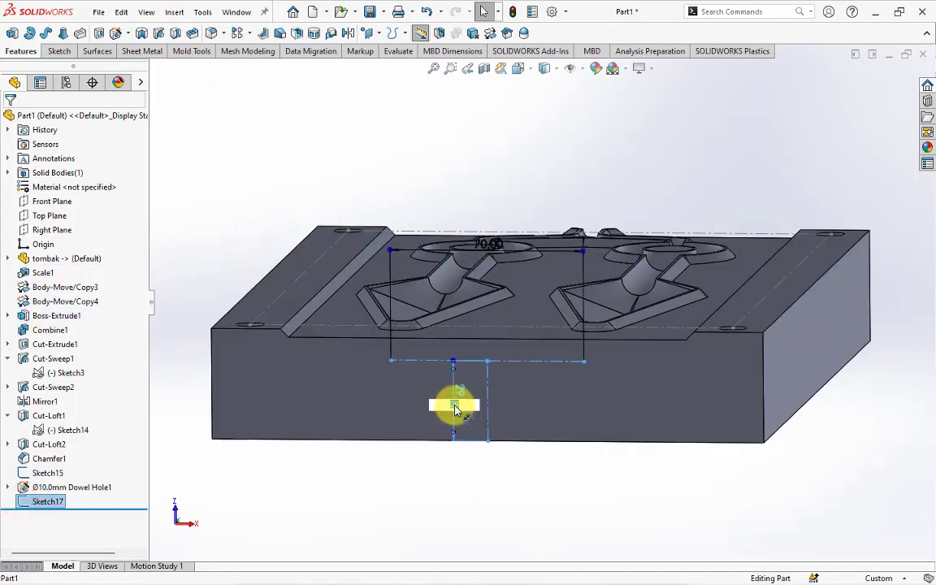
{"action": "left_click", "coordinate": [255, 192]}
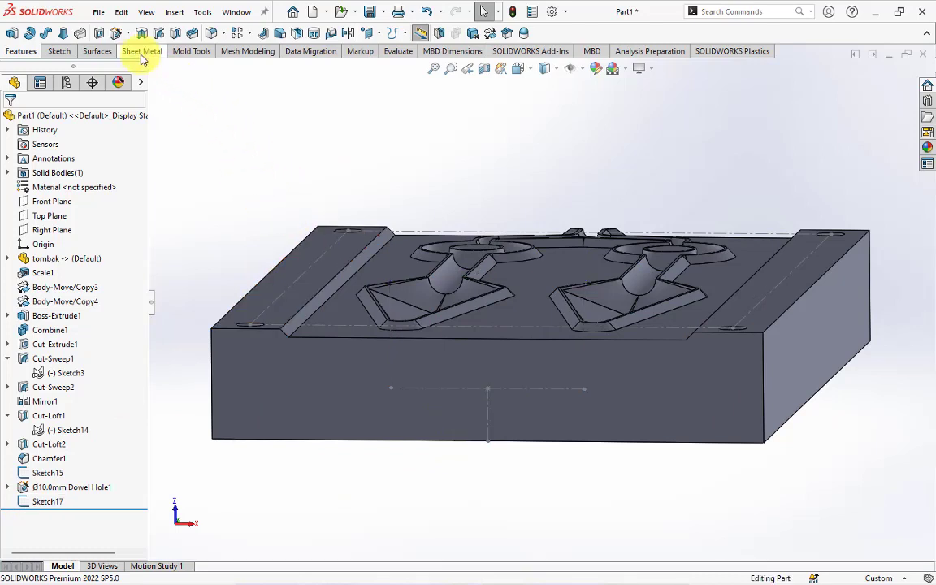
Step: Set up a Drill sizes hole ending Blind at 270 mm depth
{"action": "left_click", "coordinate": [117, 37]}
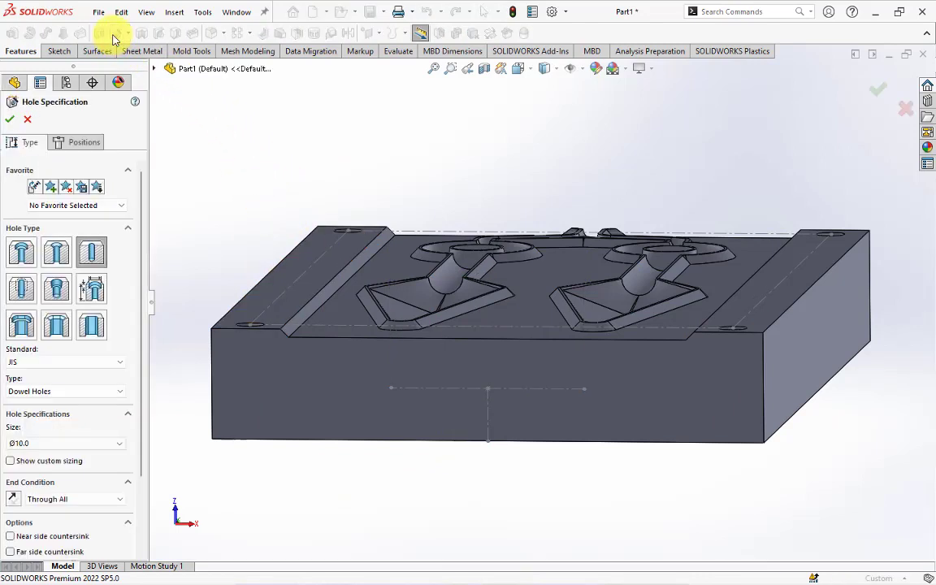
{"action": "left_click", "coordinate": [56, 391]}
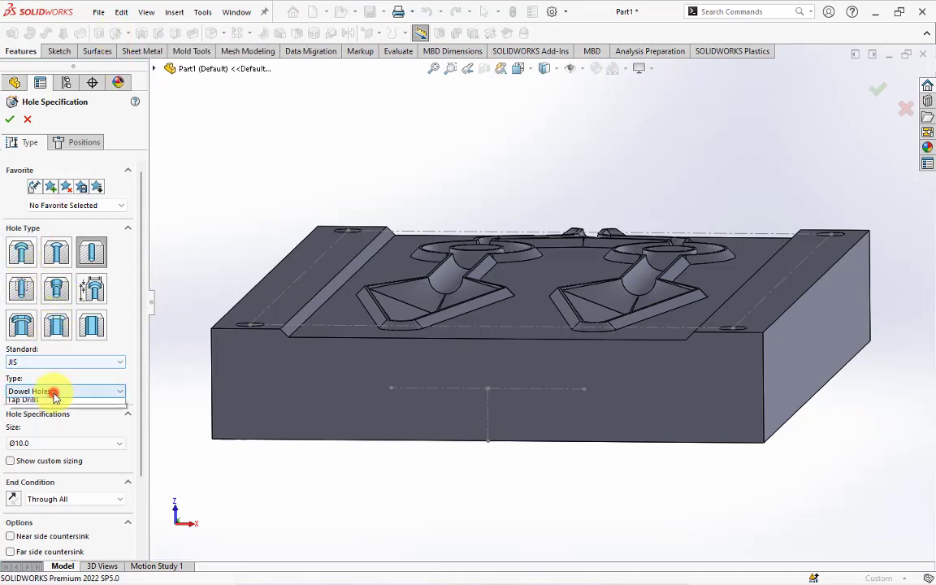
{"action": "left_click", "coordinate": [53, 416]}
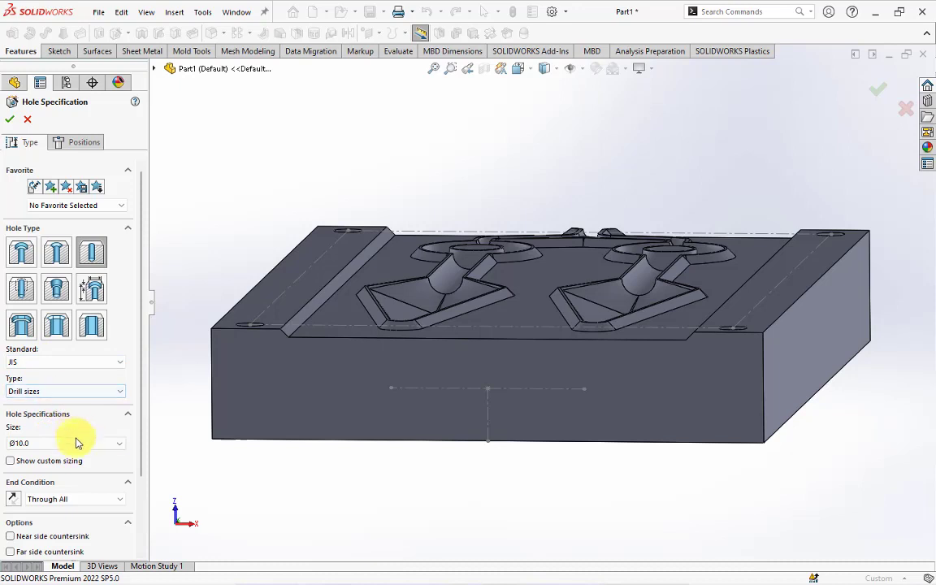
{"action": "scroll", "coordinate": [136, 460], "scroll_direction": "down", "scroll_amount": 2}
{"action": "left_click", "coordinate": [80, 444]}
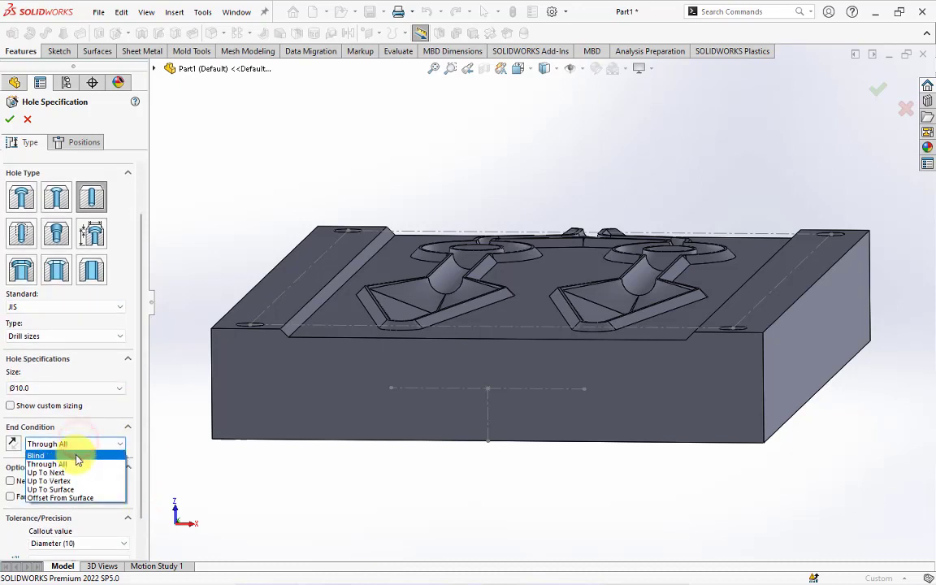
{"action": "left_click", "coordinate": [73, 453]}
{"action": "left_click_drag", "start_coordinate": [79, 460], "coordinate": [23, 464]}
{"action": "type", "text": "270"}
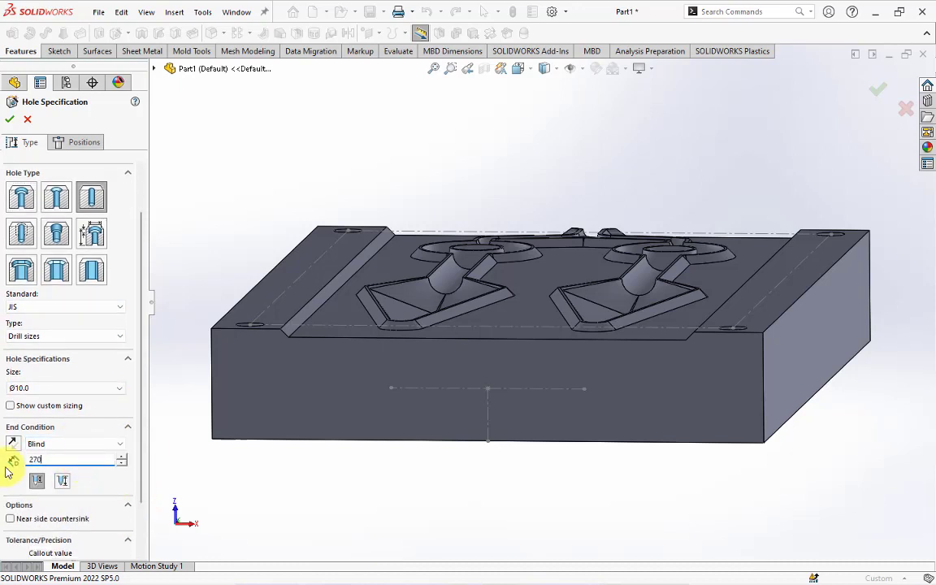
{"action": "scroll", "coordinate": [146, 441], "scroll_direction": "down", "scroll_amount": 2}
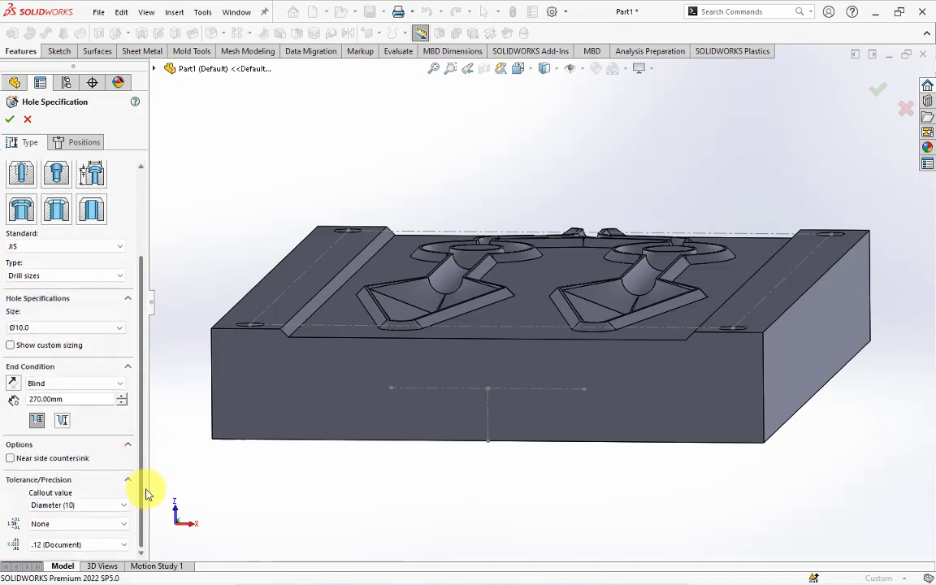
Step: Place the drilled hole on the block's front face and confirm Diameter Hole1
{"action": "left_click", "coordinate": [84, 146]}
{"action": "left_click", "coordinate": [72, 257]}
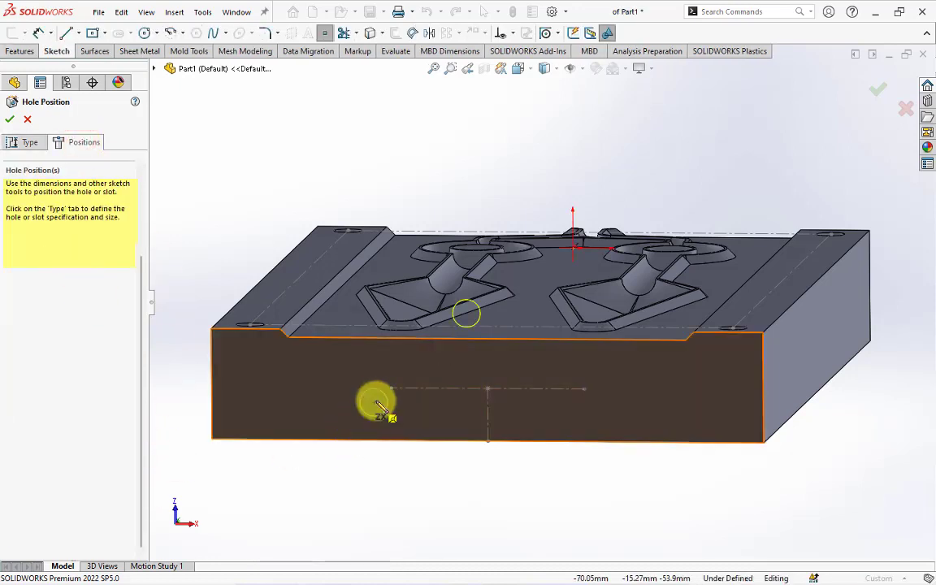
{"action": "left_click", "coordinate": [390, 388]}
{"action": "scroll", "coordinate": [586, 394], "scroll_direction": "up", "scroll_amount": 5}
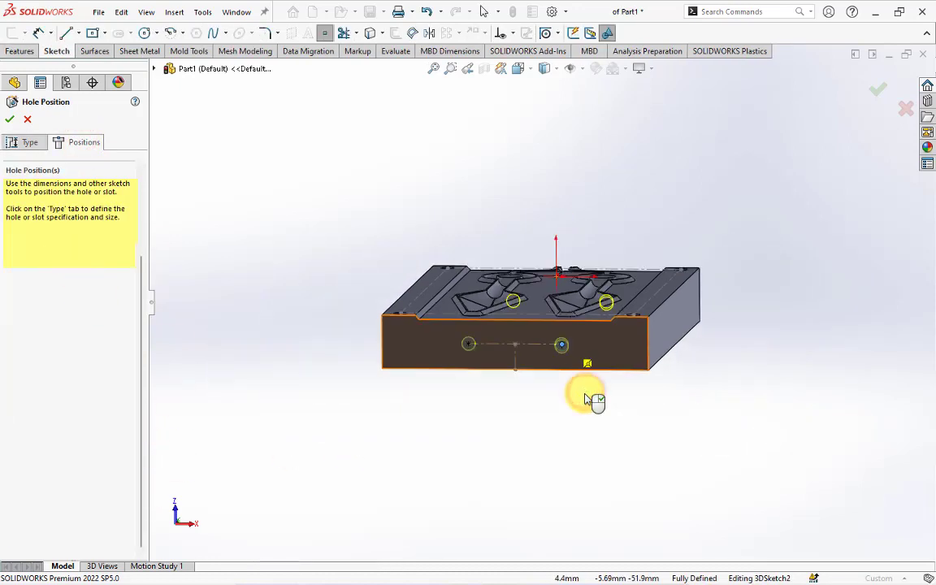
{"action": "middle_click_drag", "start_coordinate": [589, 397], "coordinate": [528, 491]}
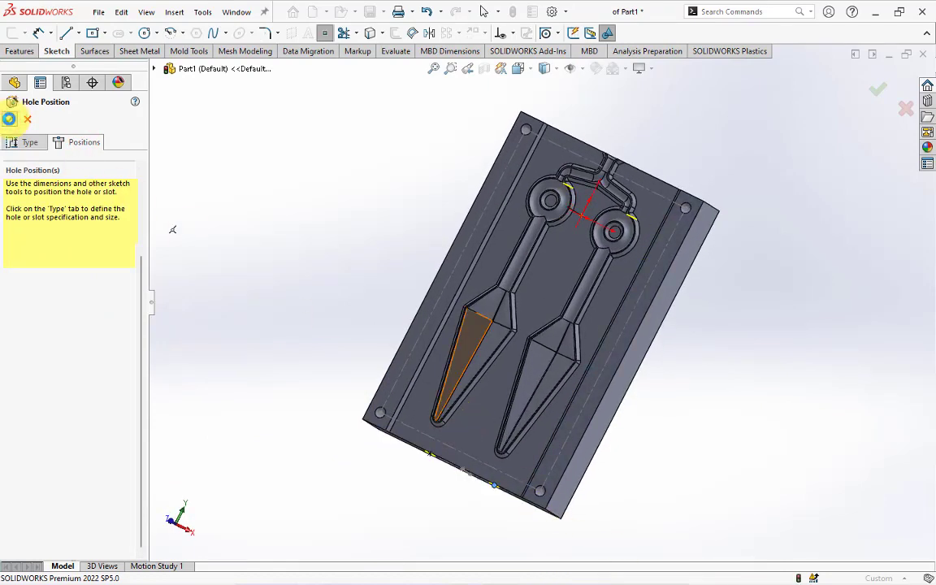
{"action": "left_click", "coordinate": [8, 119]}
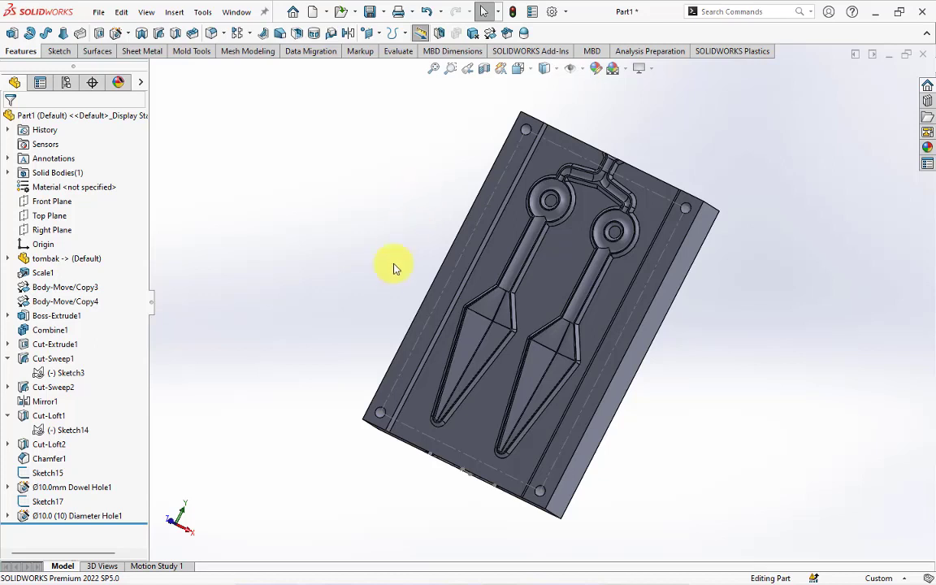
{"action": "middle_click_drag", "start_coordinate": [394, 269], "coordinate": [367, 209]}
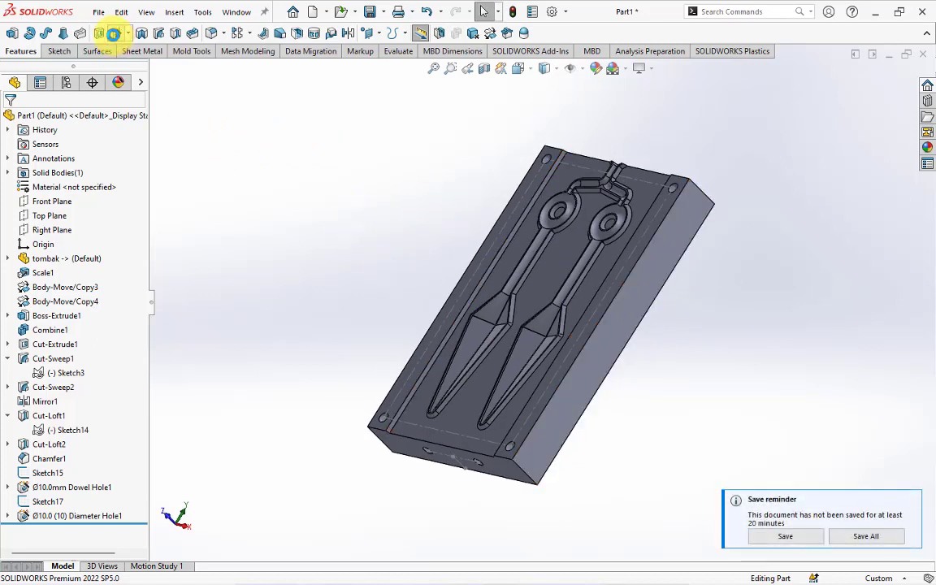
Step: Place a new Through All drilled hole on the block's side face
{"action": "left_click", "coordinate": [113, 33]}
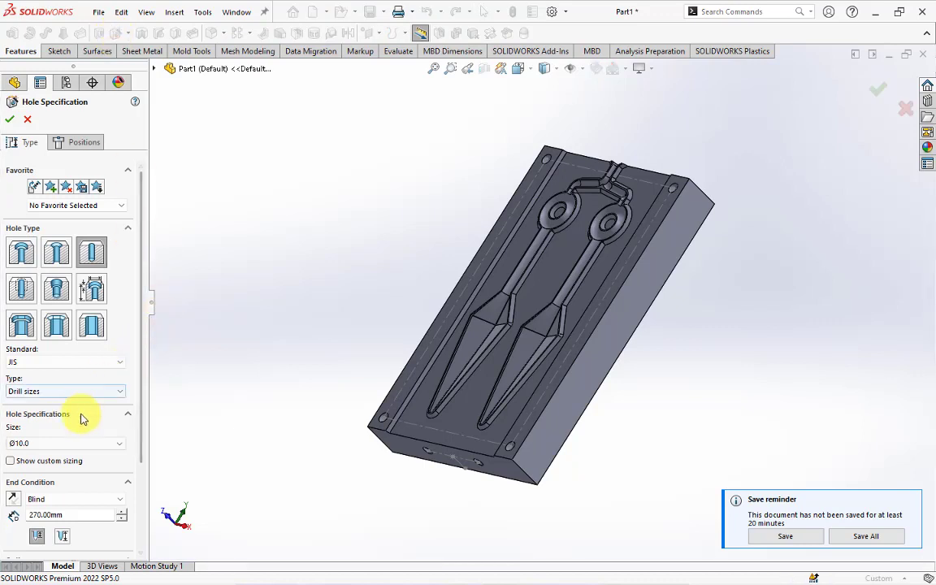
{"action": "left_click", "coordinate": [74, 499]}
{"action": "left_click", "coordinate": [70, 510]}
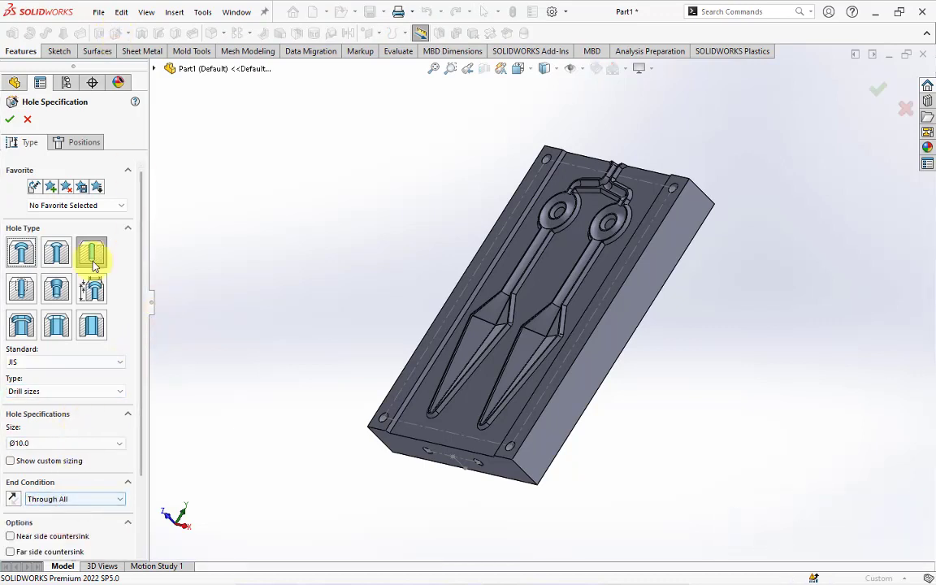
{"action": "left_click", "coordinate": [86, 147]}
{"action": "left_click", "coordinate": [66, 254]}
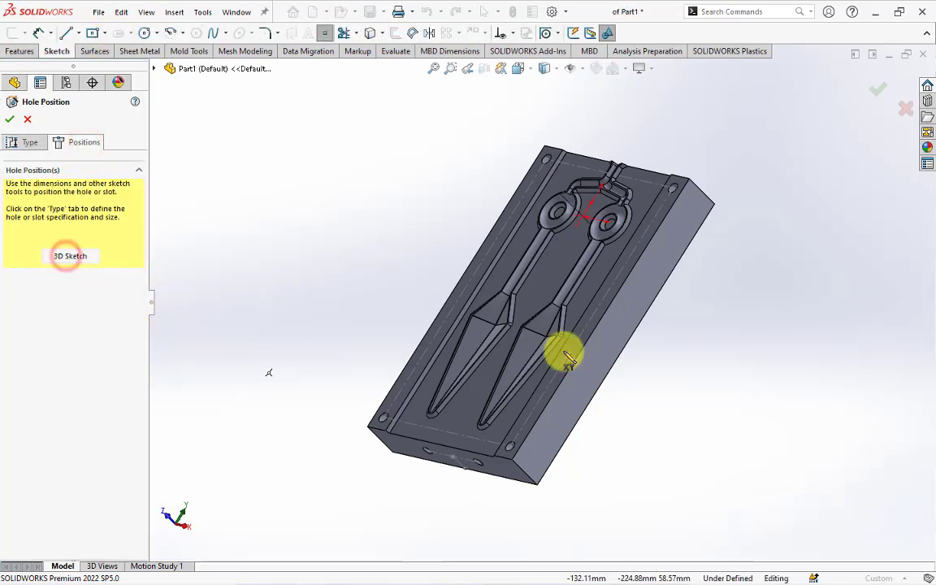
{"action": "left_click", "coordinate": [680, 238]}
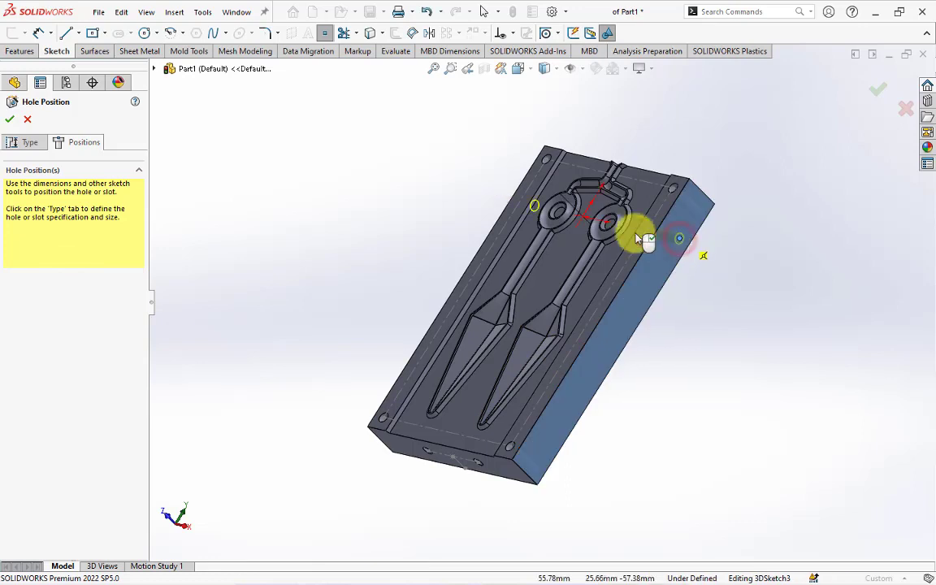
Step: Locate the hole point 50 mm and 19 mm from the face's edges
{"action": "left_click", "coordinate": [679, 238]}
{"action": "left_click", "coordinate": [708, 200]}
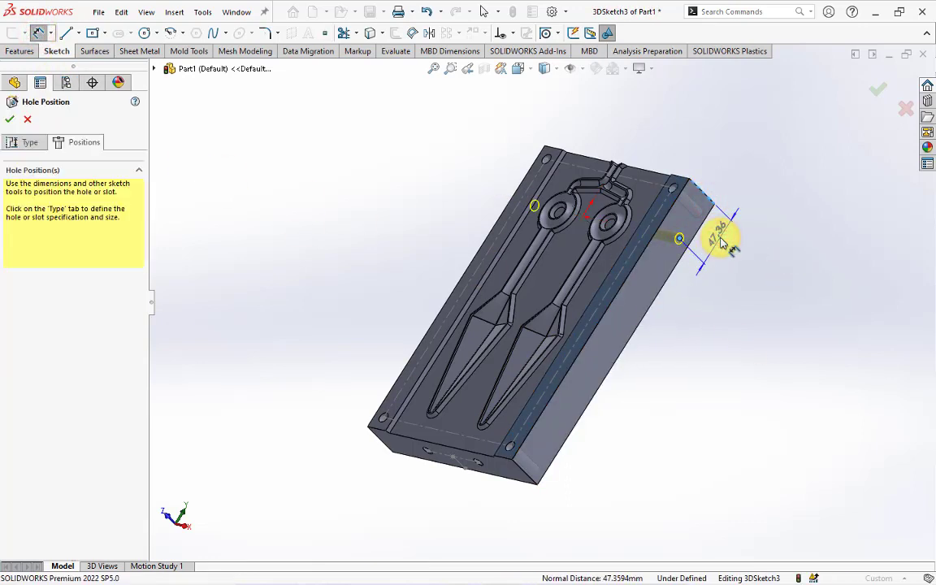
{"action": "left_click", "coordinate": [721, 242]}
{"action": "type", "text": "50"}
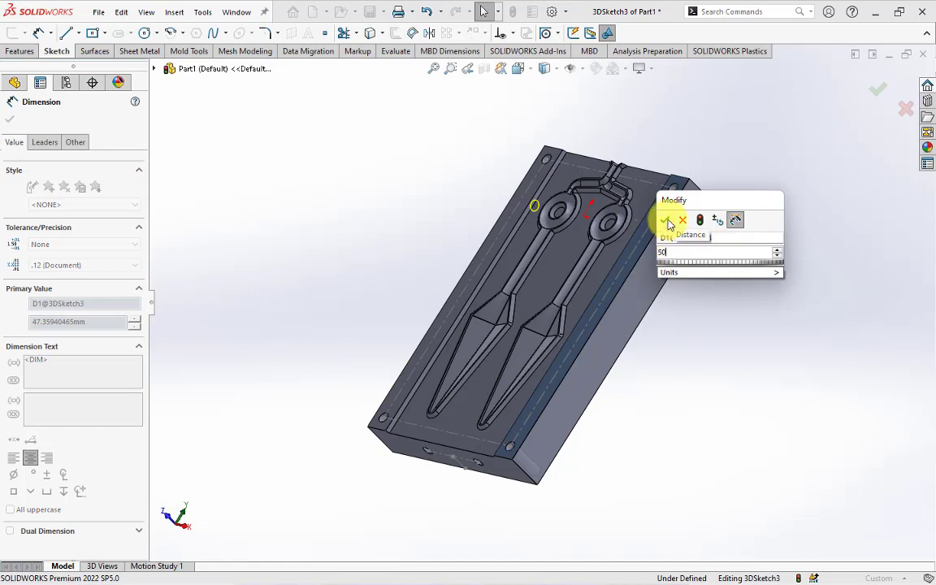
{"action": "left_click", "coordinate": [667, 221]}
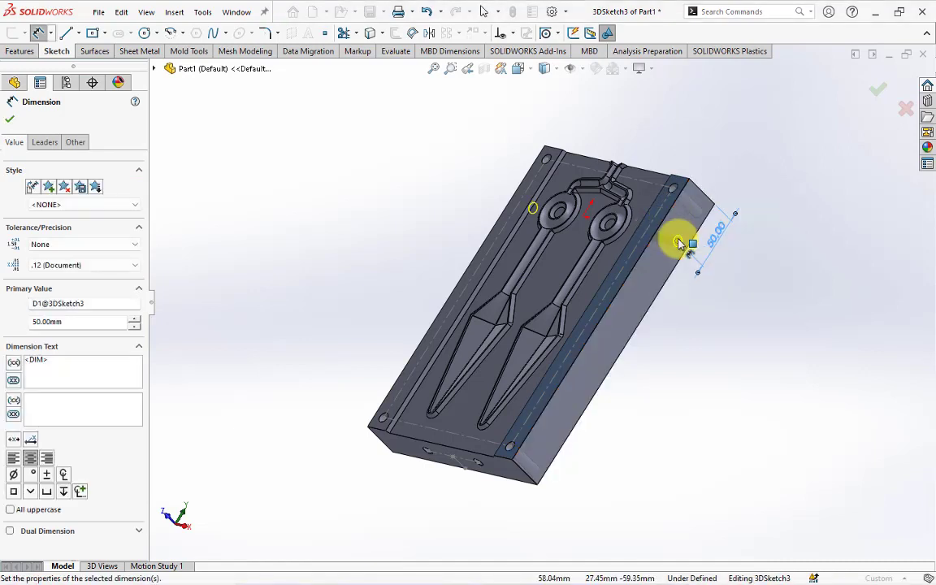
{"action": "left_click", "coordinate": [678, 241]}
{"action": "left_click", "coordinate": [740, 186]}
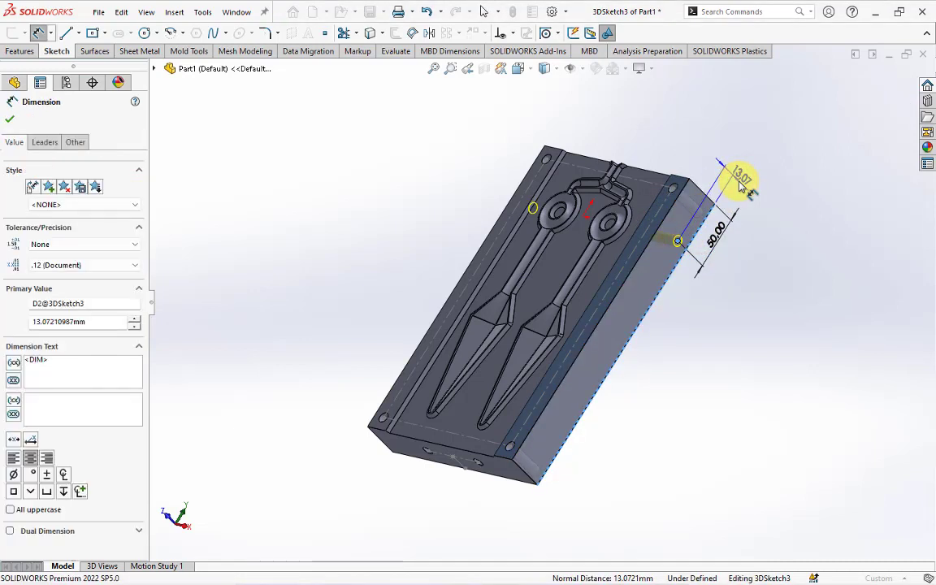
{"action": "type", "text": "19"}
{"action": "key", "text": "Return"}
{"action": "scroll", "coordinate": [741, 180], "scroll_direction": "down", "scroll_amount": 2}
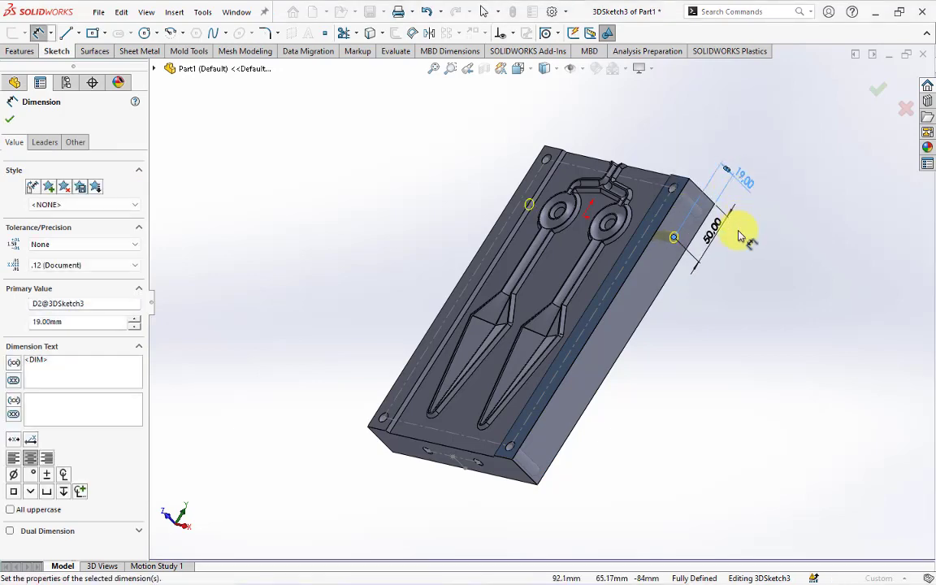
Step: Show hidden lines to check the hole's path, then confirm Diameter Hole2
{"action": "mouse_move", "coordinate": [734, 241]}
{"action": "middle_mouse_down"}
{"action": "mouse_move", "coordinate": [669, 195]}
{"action": "mouse_move", "coordinate": [652, 162]}
{"action": "mouse_move", "coordinate": [655, 193]}
{"action": "mouse_move", "coordinate": [627, 150]}
{"action": "middle_mouse_up"}
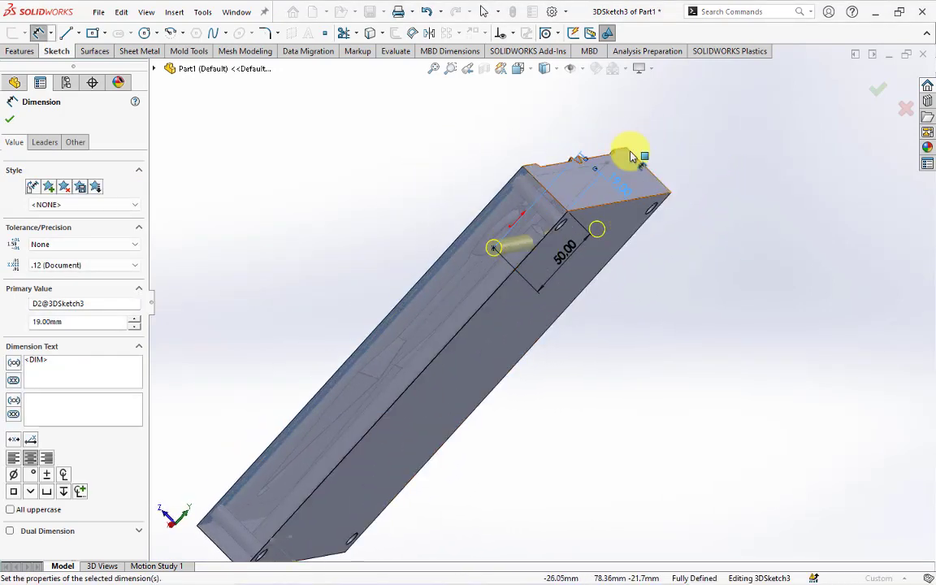
{"action": "left_click", "coordinate": [544, 68]}
{"action": "left_click", "coordinate": [546, 150]}
{"action": "mouse_move", "coordinate": [669, 224]}
{"action": "middle_mouse_down"}
{"action": "mouse_move", "coordinate": [617, 150]}
{"action": "mouse_move", "coordinate": [628, 181]}
{"action": "middle_mouse_up"}
{"action": "left_click", "coordinate": [12, 119]}
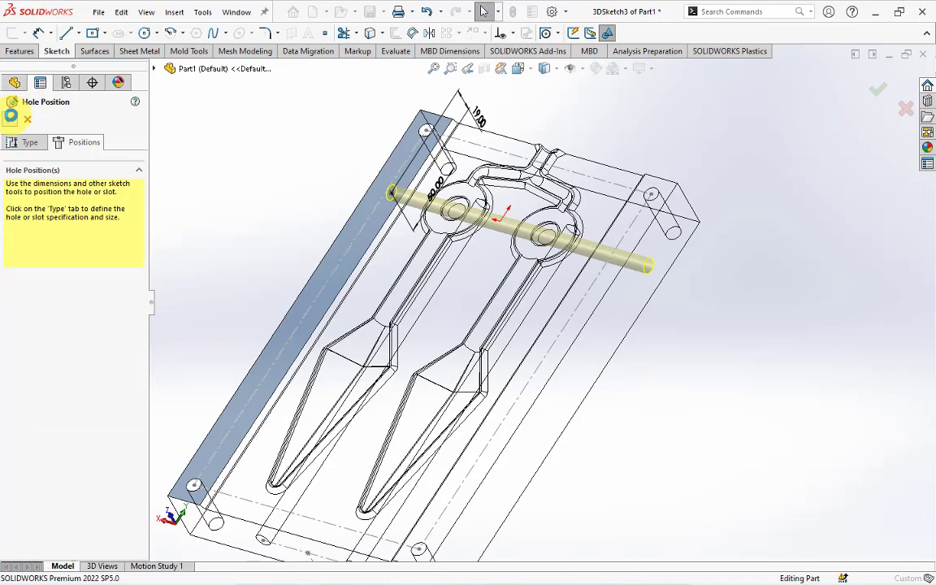
{"action": "left_click", "coordinate": [11, 117]}
{"action": "mouse_move", "coordinate": [258, 165]}
{"action": "middle_mouse_down"}
{"action": "mouse_move", "coordinate": [303, 172]}
{"action": "mouse_move", "coordinate": [376, 157]}
{"action": "mouse_move", "coordinate": [445, 226]}
{"action": "middle_mouse_up"}
Step: Return the display to shaded with edges and clear the selection
{"action": "left_click", "coordinate": [545, 70]}
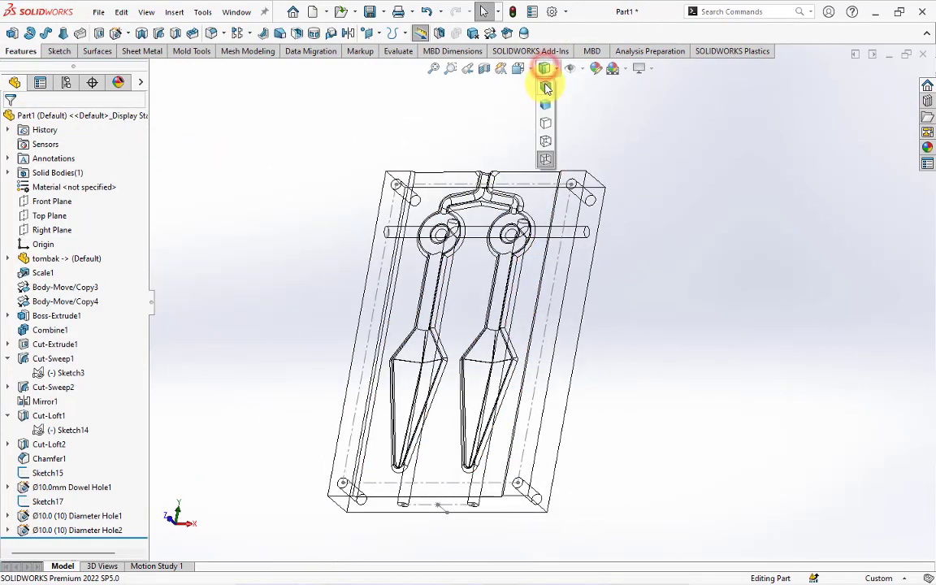
{"action": "left_click", "coordinate": [546, 88]}
{"action": "middle_click_drag", "start_coordinate": [648, 209], "coordinate": [553, 241]}
{"action": "left_click", "coordinate": [608, 201]}
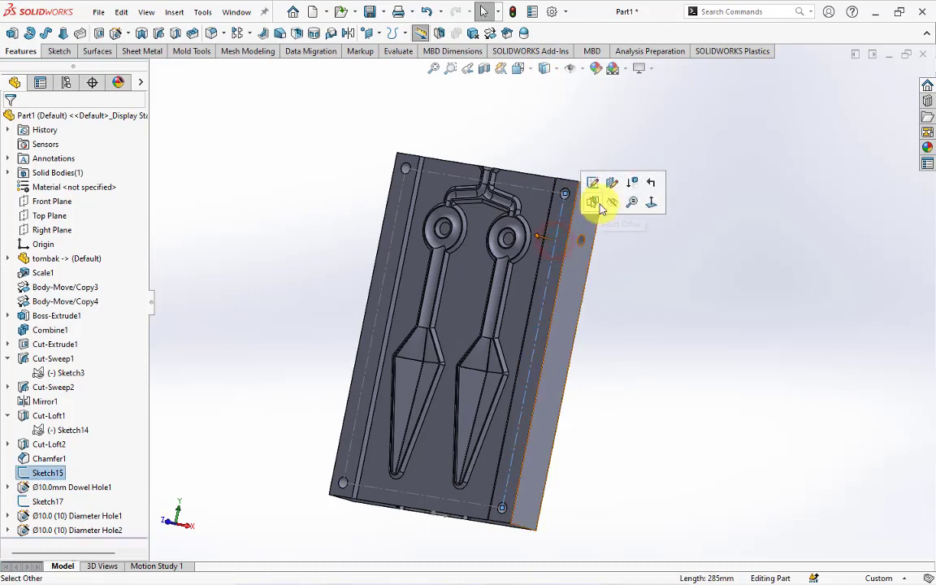
{"action": "left_click", "coordinate": [650, 262]}
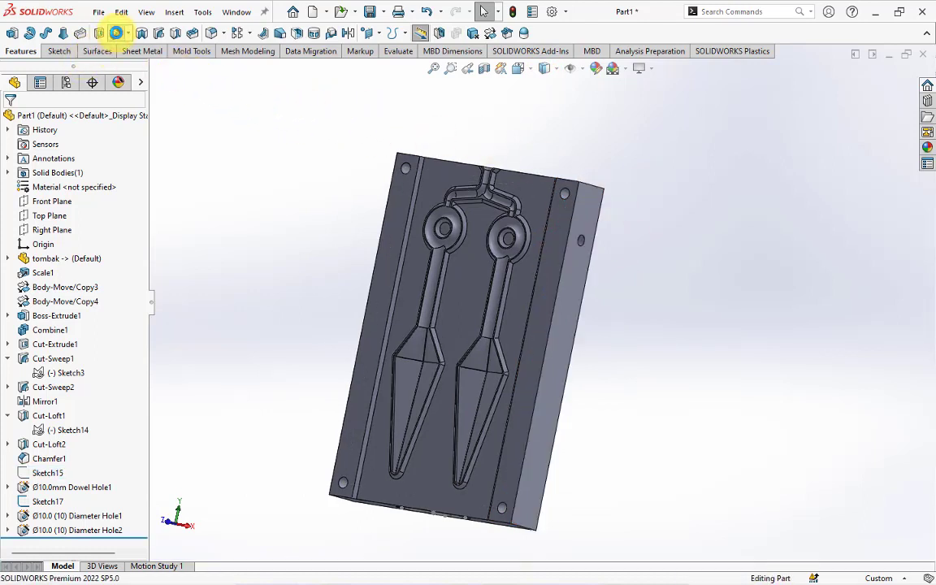
Step: Create a tapped hole using the ANSI Inch standard at size 1/2-13
{"action": "left_click", "coordinate": [116, 32]}
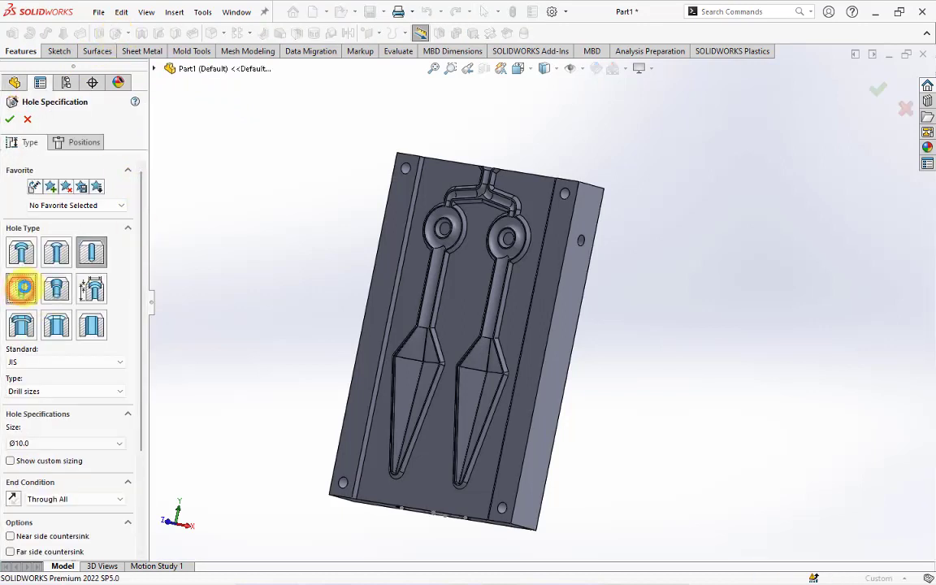
{"action": "left_click", "coordinate": [22, 287]}
{"action": "left_click", "coordinate": [47, 361]}
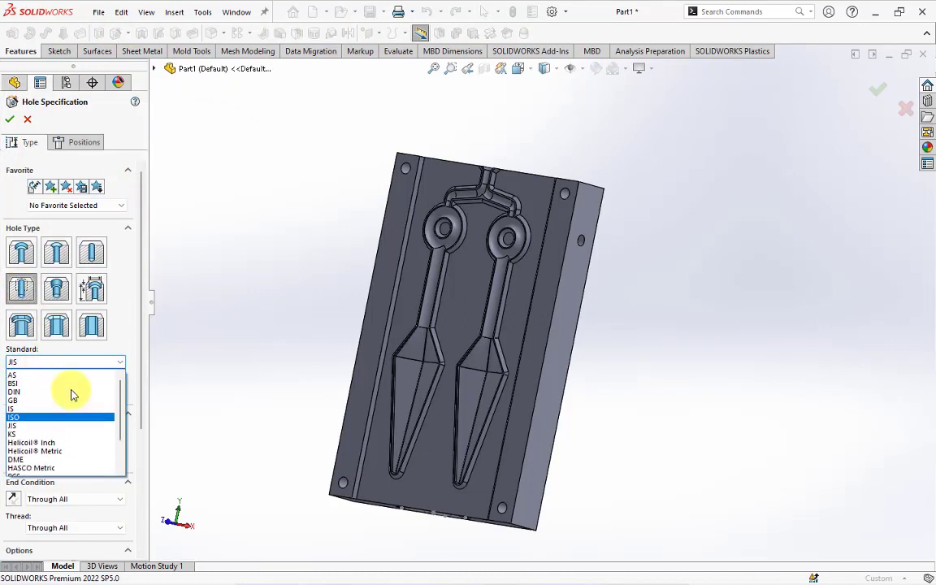
{"action": "scroll", "coordinate": [72, 395], "scroll_direction": "up", "scroll_amount": 2}
{"action": "left_click", "coordinate": [67, 371]}
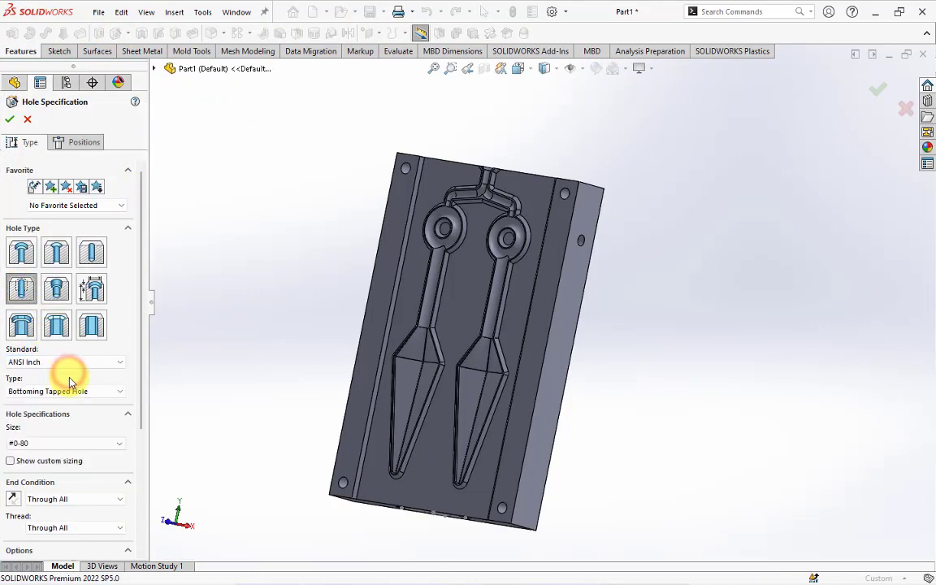
{"action": "left_click", "coordinate": [71, 447]}
{"action": "left_click_drag", "start_coordinate": [121, 470], "coordinate": [122, 492]}
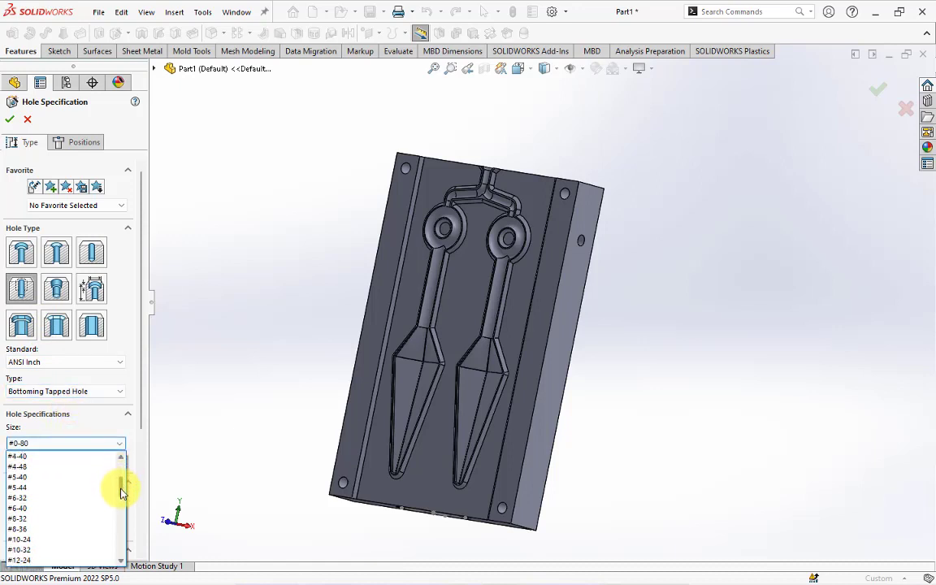
{"action": "scroll", "coordinate": [58, 492], "scroll_direction": "down", "scroll_amount": 3}
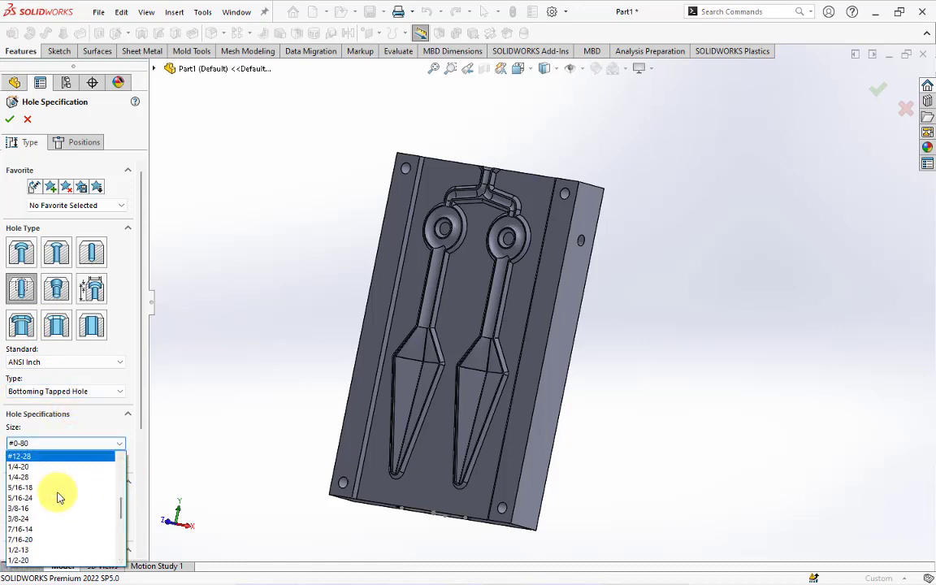
{"action": "left_click", "coordinate": [52, 518]}
Step: Make the tapped hole Blind 12 mm deep with a 10 mm thread depth
{"action": "left_click", "coordinate": [63, 499]}
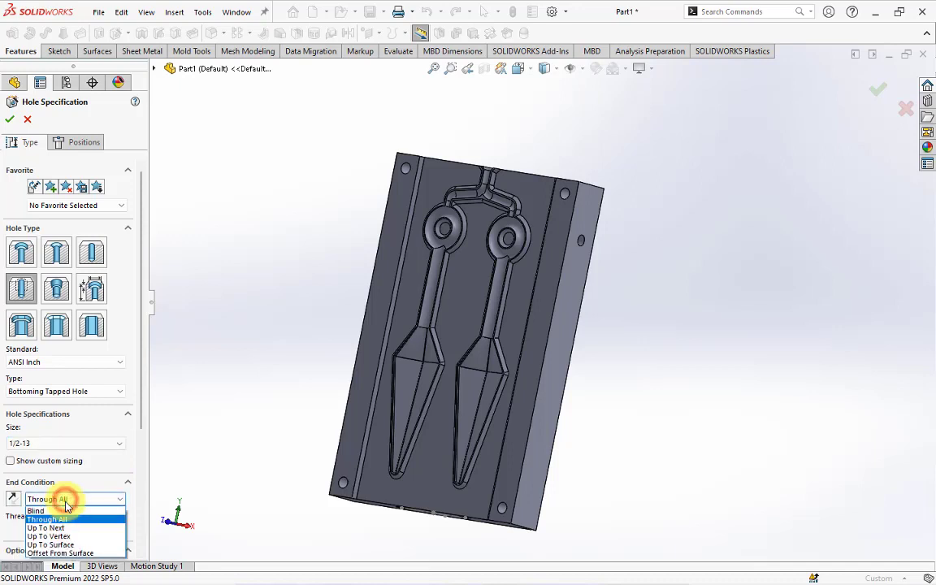
{"action": "left_click", "coordinate": [65, 512]}
{"action": "scroll", "coordinate": [71, 433], "scroll_direction": "down", "scroll_amount": 3}
{"action": "type", "text": "12"}
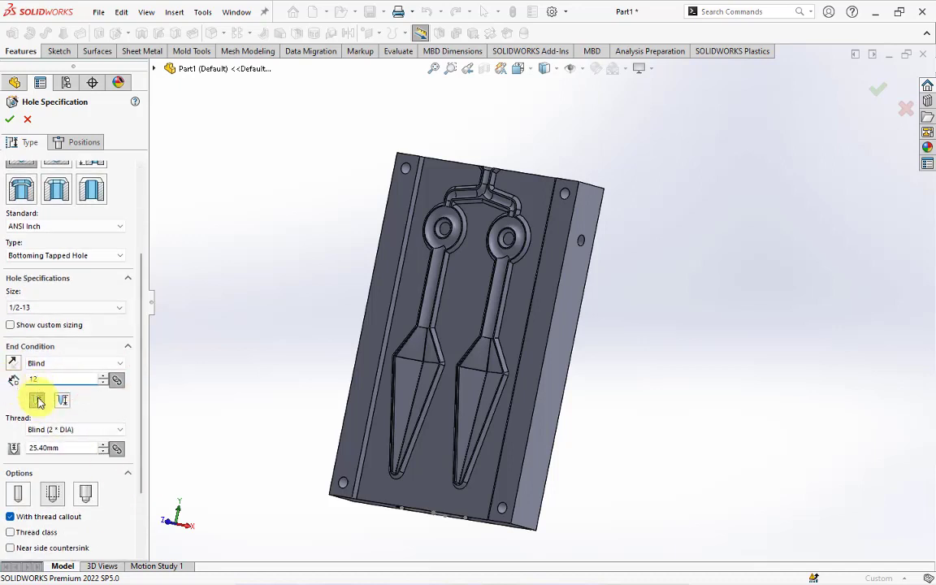
{"action": "left_click_drag", "start_coordinate": [74, 450], "coordinate": [5, 450]}
{"action": "type", "text": "10"}
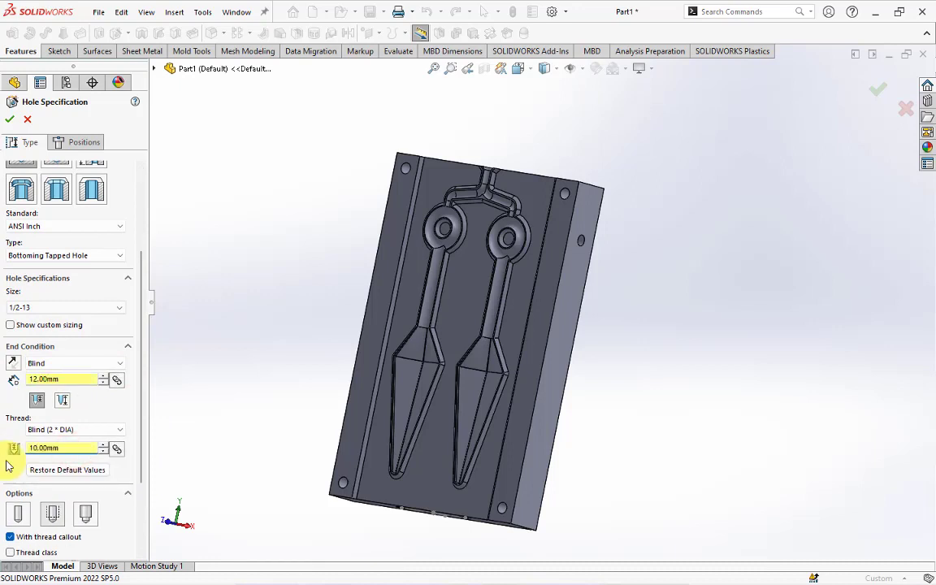
{"action": "left_click", "coordinate": [83, 144]}
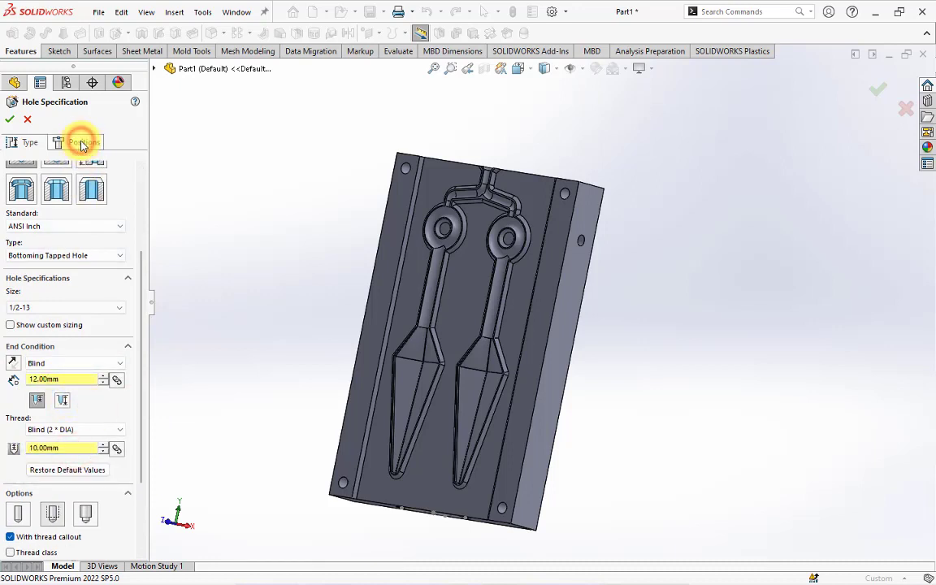
Step: Place the first 1/2-13 tapped hole on the block's side face
{"action": "scroll", "coordinate": [606, 261], "scroll_direction": "down", "scroll_amount": 5}
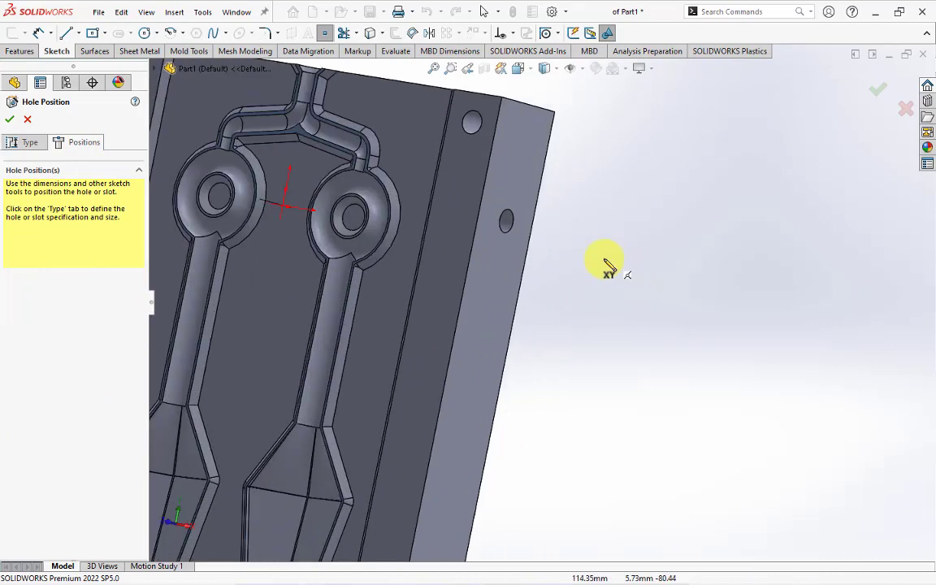
{"action": "scroll", "coordinate": [536, 240], "scroll_direction": "down", "scroll_amount": 2}
{"action": "left_click", "coordinate": [478, 221]}
{"action": "scroll", "coordinate": [494, 230], "scroll_direction": "up", "scroll_amount": 5}
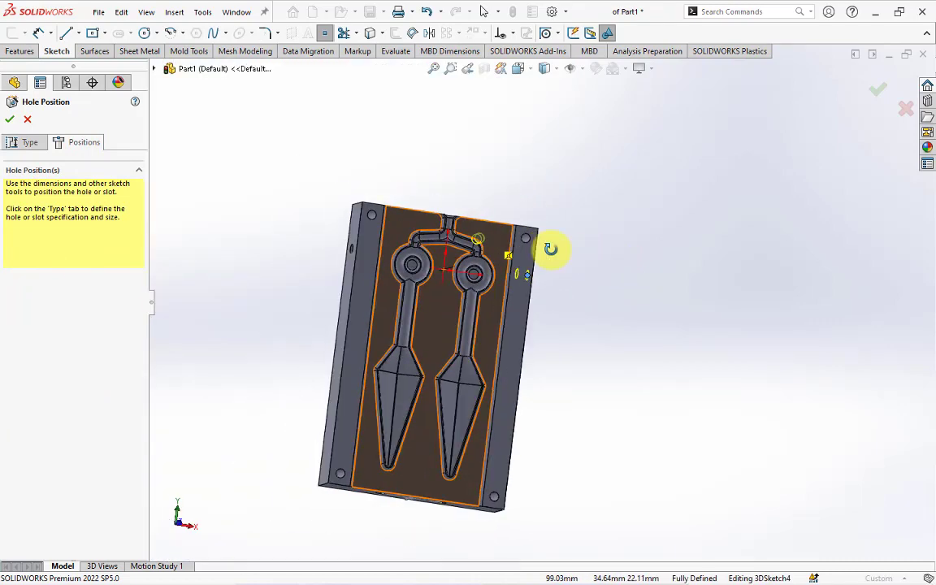
Step: Place the second tapped hole on the lower side face and confirm Tapped Hole1
{"action": "middle_click_drag", "start_coordinate": [549, 246], "coordinate": [391, 267]}
{"action": "scroll", "coordinate": [394, 252], "scroll_direction": "down", "scroll_amount": 5}
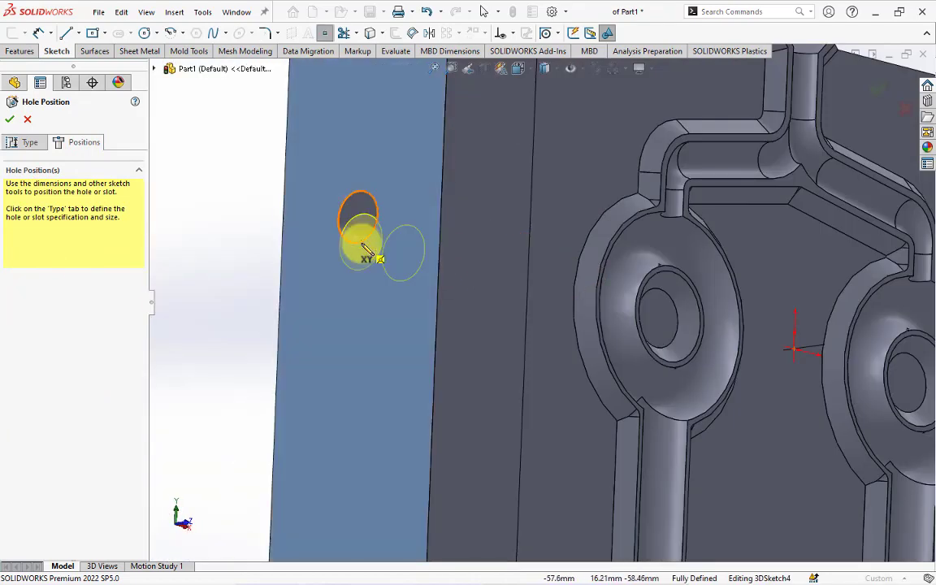
{"action": "scroll", "coordinate": [374, 232], "scroll_direction": "up", "scroll_amount": 5}
{"action": "scroll", "coordinate": [439, 308], "scroll_direction": "up", "scroll_amount": 3}
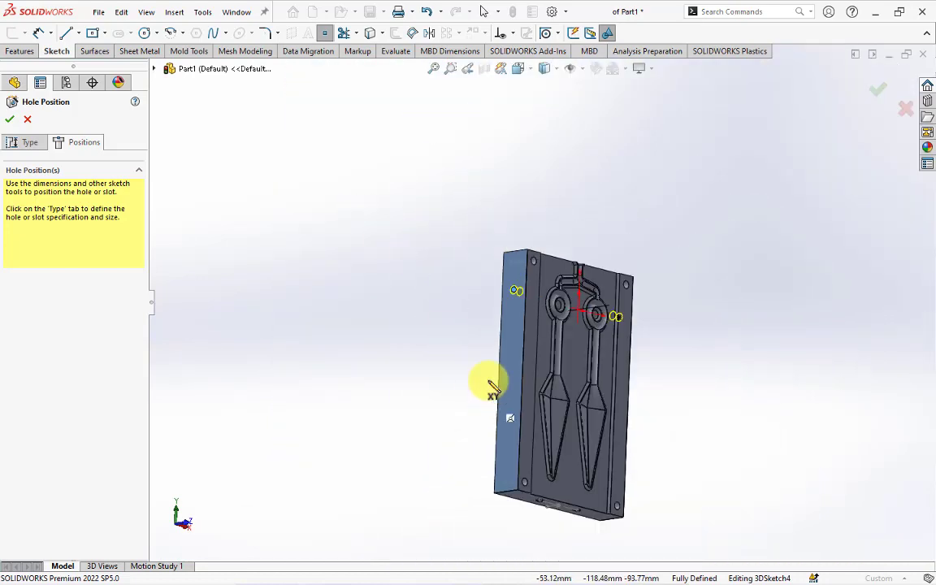
{"action": "middle_click_drag", "start_coordinate": [490, 382], "coordinate": [535, 435]}
{"action": "scroll", "coordinate": [527, 394], "scroll_direction": "down", "scroll_amount": 2}
{"action": "scroll", "coordinate": [527, 394], "scroll_direction": "down", "scroll_amount": 4}
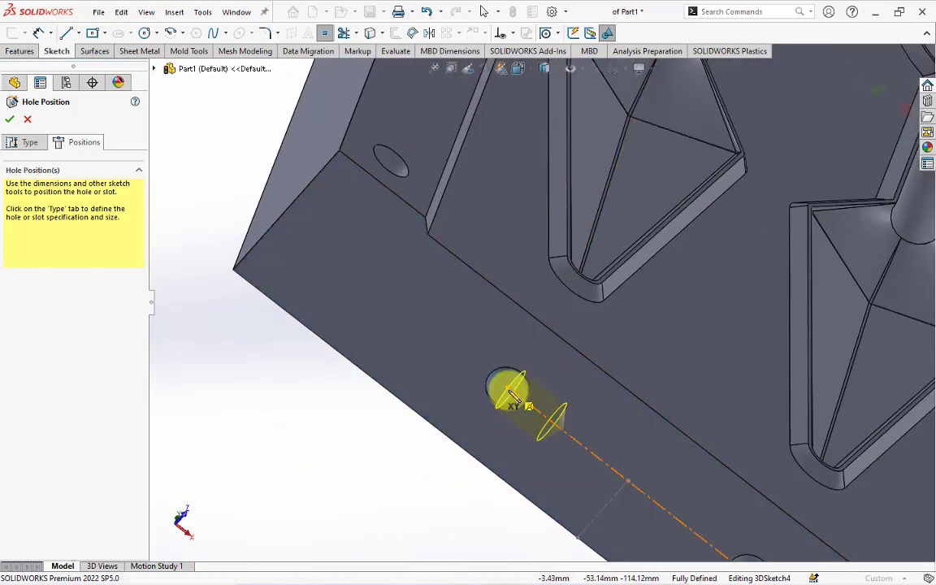
{"action": "scroll", "coordinate": [566, 426], "scroll_direction": "up", "scroll_amount": 3}
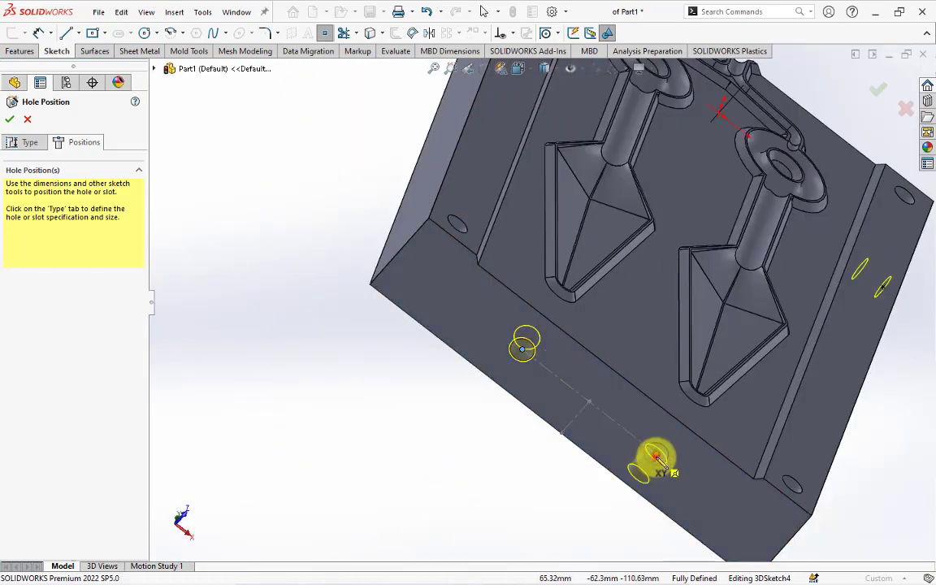
{"action": "left_click", "coordinate": [657, 454]}
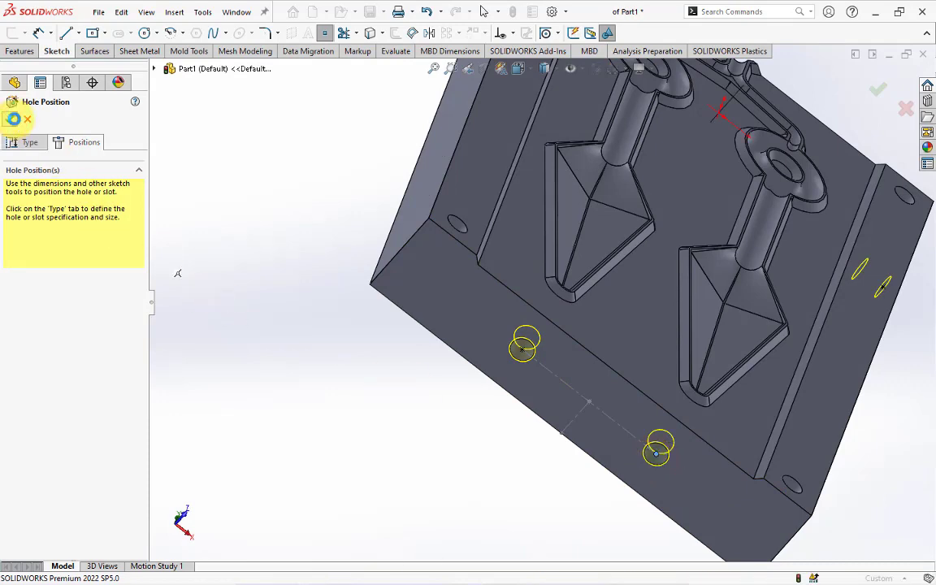
{"action": "left_click", "coordinate": [13, 119]}
{"action": "scroll", "coordinate": [518, 372], "scroll_direction": "down", "scroll_amount": 3}
{"action": "scroll", "coordinate": [539, 336], "scroll_direction": "down", "scroll_amount": 2}
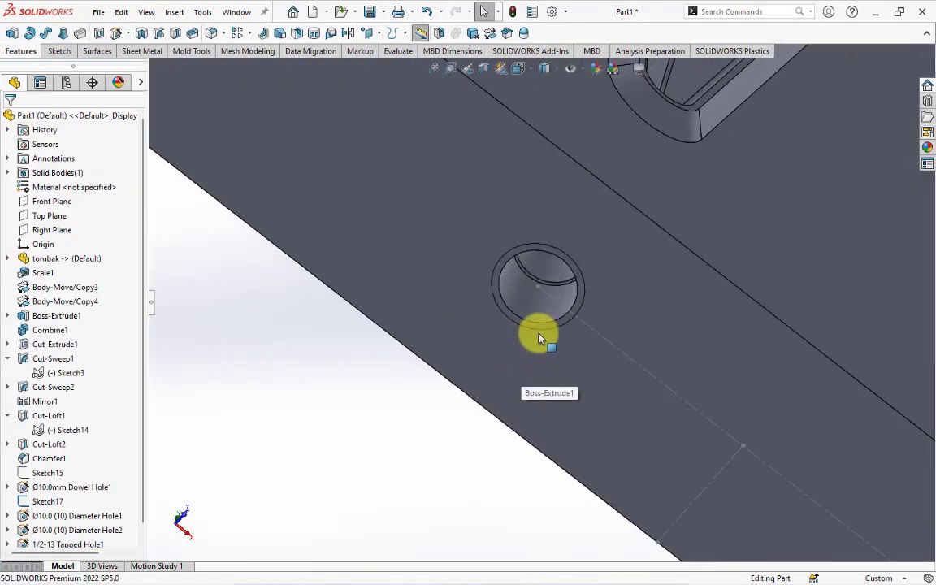
Step: Turn on Shaded cosmetic threads in Document Properties > Detailing, then view the mold upright
{"action": "left_click", "coordinate": [550, 11]}
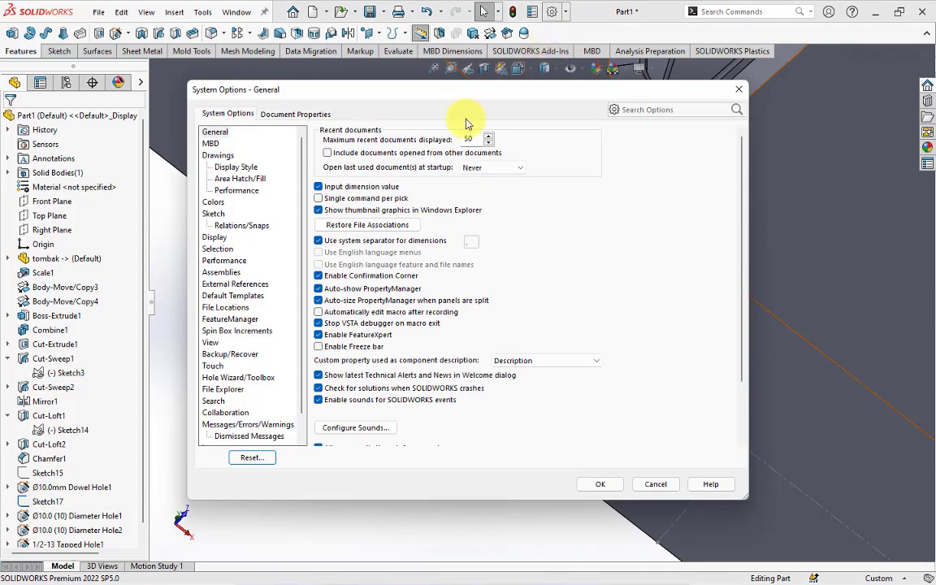
{"action": "left_click", "coordinate": [294, 112]}
{"action": "left_click", "coordinate": [217, 201]}
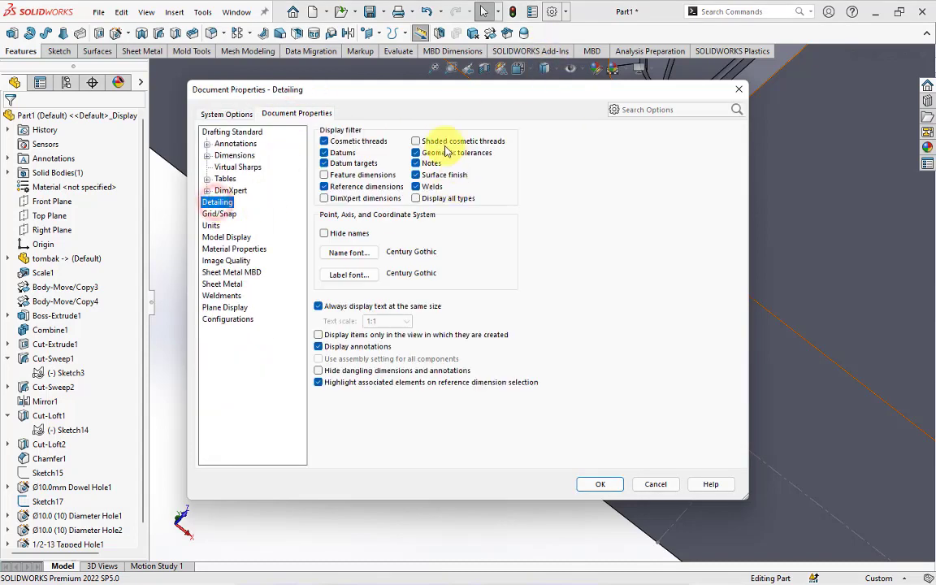
{"action": "left_click", "coordinate": [416, 141]}
{"action": "left_click", "coordinate": [600, 485]}
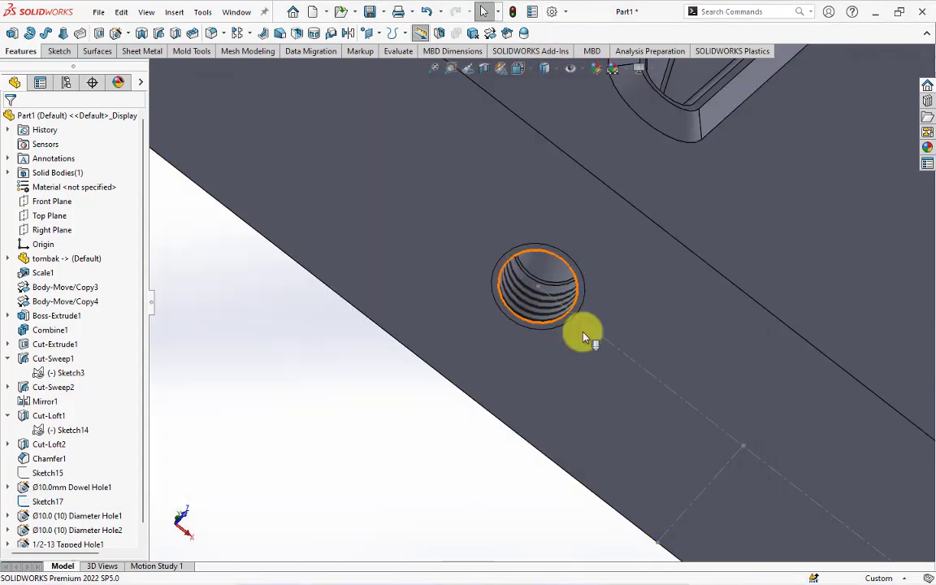
{"action": "left_click", "coordinate": [665, 307]}
{"action": "scroll", "coordinate": [665, 307], "scroll_direction": "down", "scroll_amount": 3}
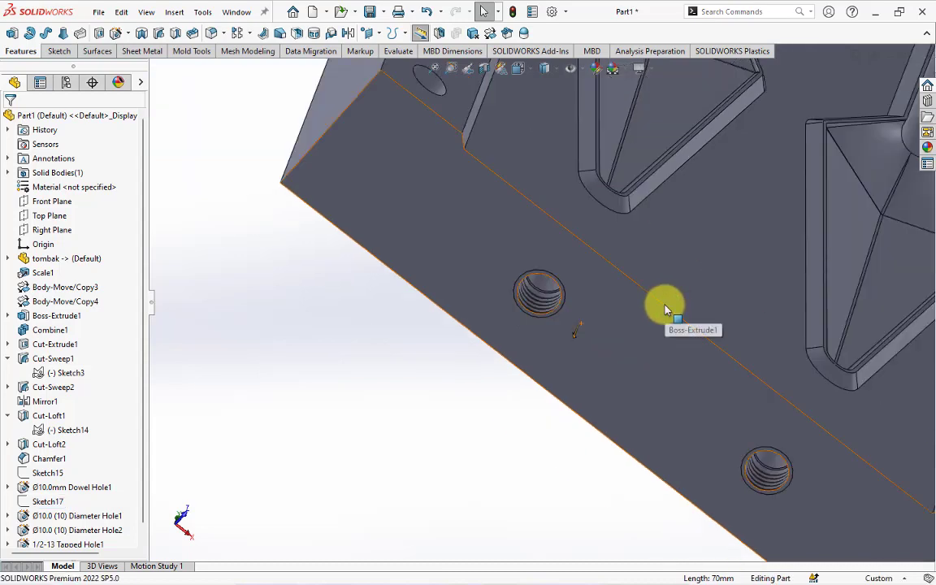
{"action": "scroll", "coordinate": [455, 316], "scroll_direction": "down", "scroll_amount": 3}
{"action": "mouse_move", "coordinate": [455, 316]}
{"action": "middle_mouse_down"}
{"action": "mouse_move", "coordinate": [418, 308]}
{"action": "mouse_move", "coordinate": [334, 345]}
{"action": "mouse_move", "coordinate": [372, 256]}
{"action": "mouse_move", "coordinate": [363, 267]}
{"action": "mouse_move", "coordinate": [376, 257]}
{"action": "mouse_move", "coordinate": [332, 303]}
{"action": "mouse_move", "coordinate": [357, 192]}
{"action": "middle_mouse_up"}
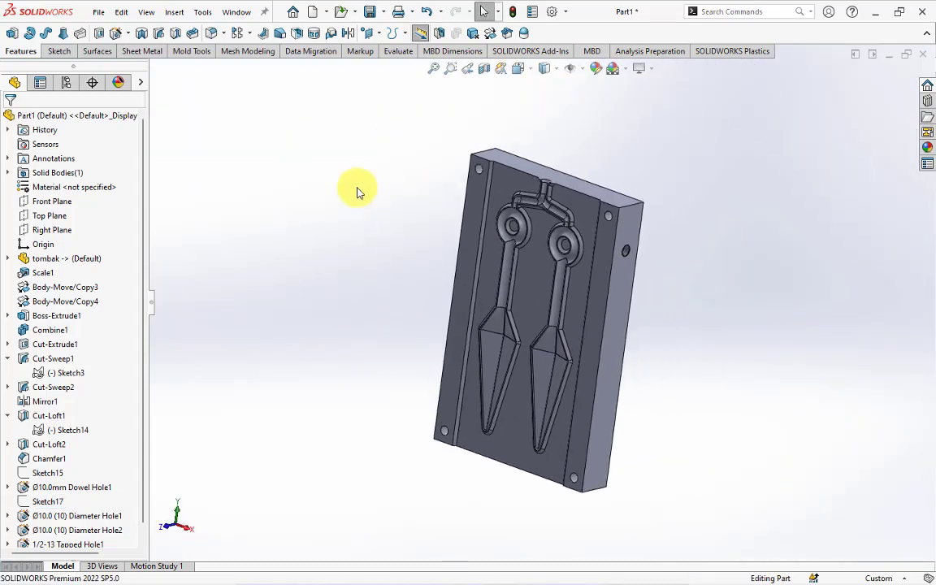
Step: Mirror the mold block body about its left side face into a separate body
{"action": "left_click", "coordinate": [352, 38]}
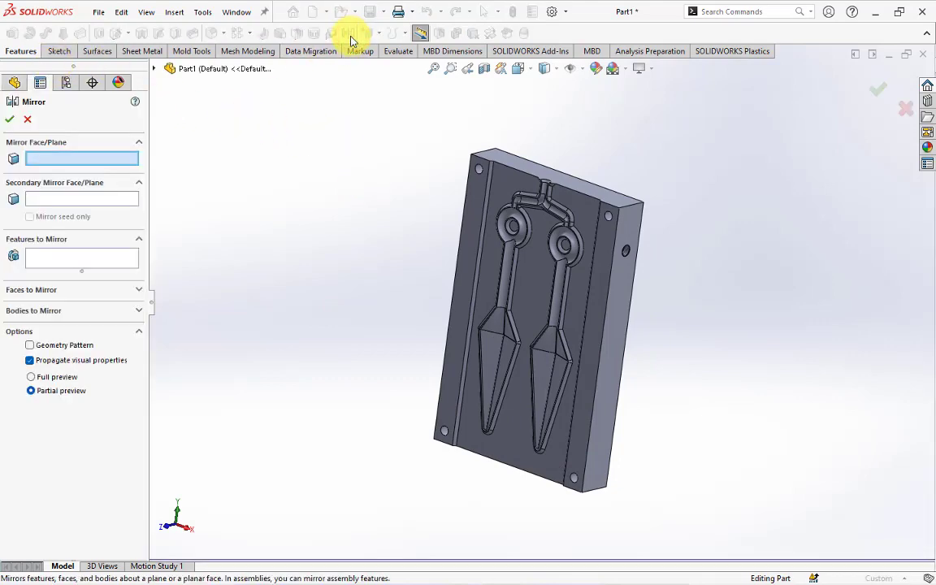
{"action": "left_click", "coordinate": [479, 209]}
{"action": "left_click", "coordinate": [34, 311]}
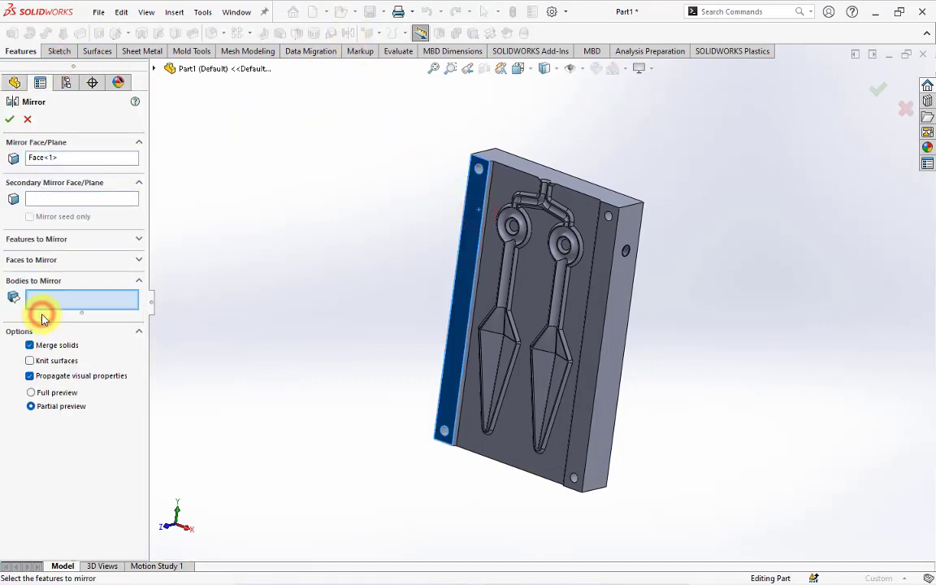
{"action": "left_click", "coordinate": [606, 334]}
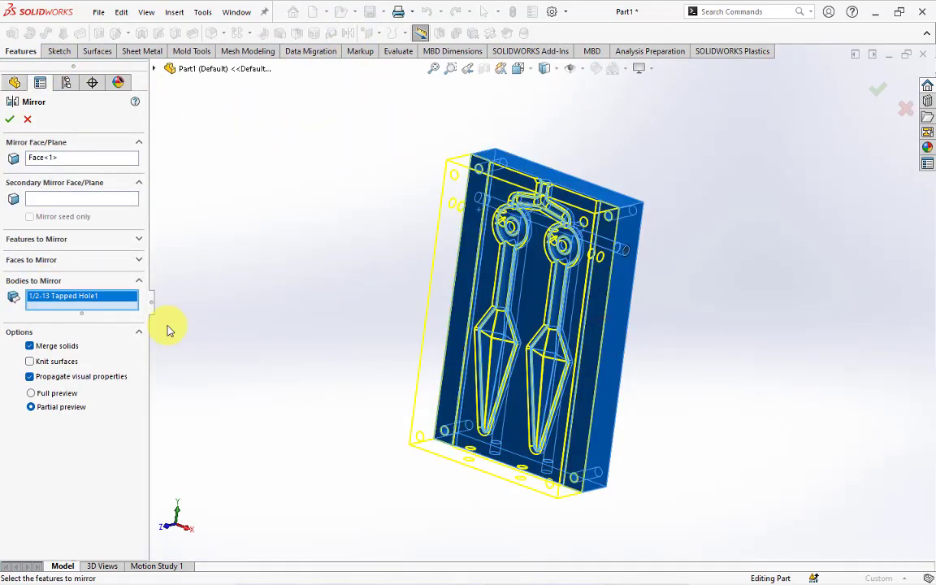
{"action": "left_click", "coordinate": [9, 119]}
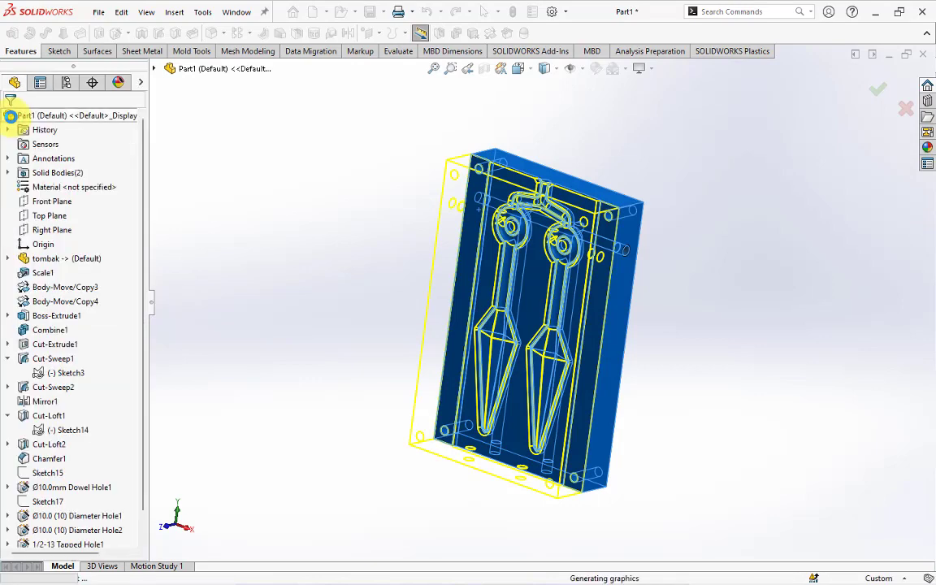
Step: Hide the mirrored half Mirror2, leaving the original mold half visible
{"action": "middle_click_drag", "start_coordinate": [325, 259], "coordinate": [251, 235]}
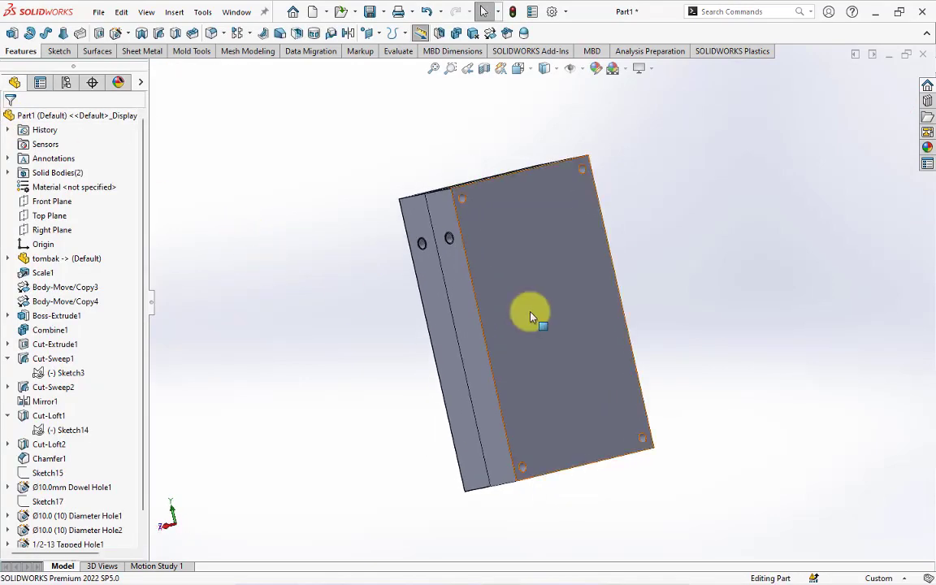
{"action": "left_click", "coordinate": [611, 278]}
{"action": "left_click", "coordinate": [656, 282]}
{"action": "mouse_move", "coordinate": [685, 274]}
{"action": "middle_mouse_down"}
{"action": "mouse_move", "coordinate": [626, 303]}
{"action": "mouse_move", "coordinate": [665, 290]}
{"action": "mouse_move", "coordinate": [726, 299]}
{"action": "mouse_move", "coordinate": [680, 305]}
{"action": "mouse_move", "coordinate": [665, 330]}
{"action": "mouse_move", "coordinate": [464, 352]}
{"action": "middle_mouse_up"}
{"action": "left_click", "coordinate": [8, 172]}
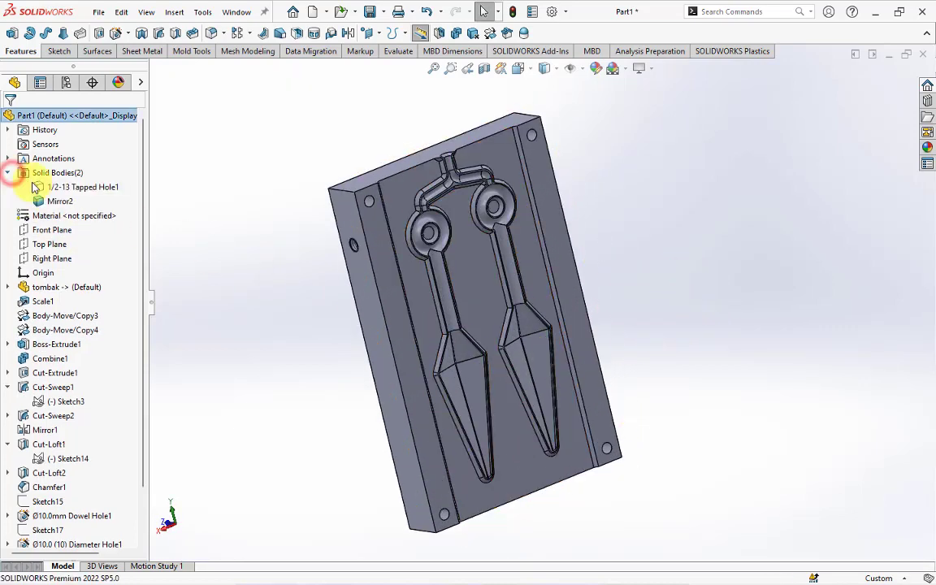
{"action": "left_click", "coordinate": [65, 187]}
{"action": "left_click", "coordinate": [238, 236]}
{"action": "mouse_move", "coordinate": [239, 237]}
{"action": "middle_mouse_down"}
{"action": "mouse_move", "coordinate": [324, 255]}
{"action": "mouse_move", "coordinate": [464, 234]}
{"action": "mouse_move", "coordinate": [506, 262]}
{"action": "middle_mouse_up"}
{"action": "left_click", "coordinate": [506, 263]}
{"action": "left_click", "coordinate": [591, 217]}
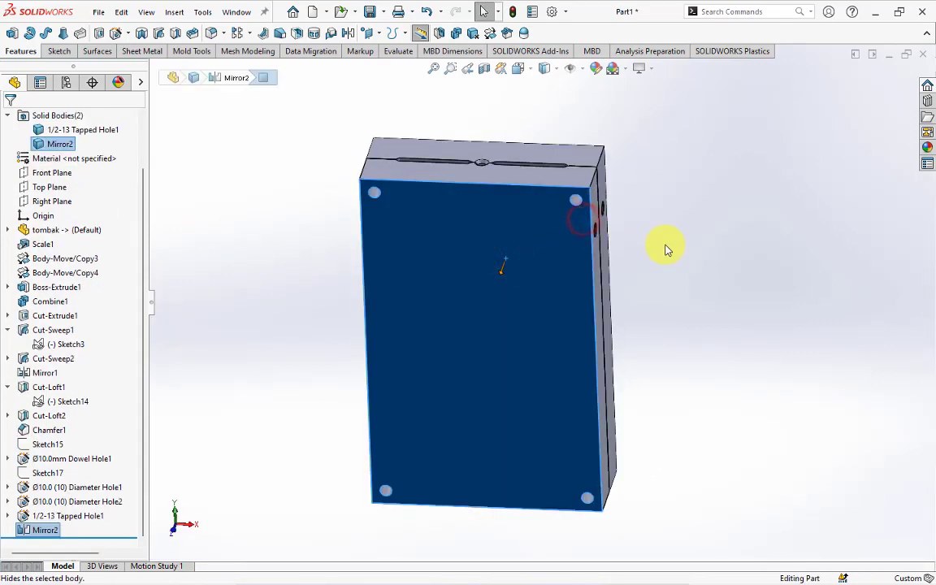